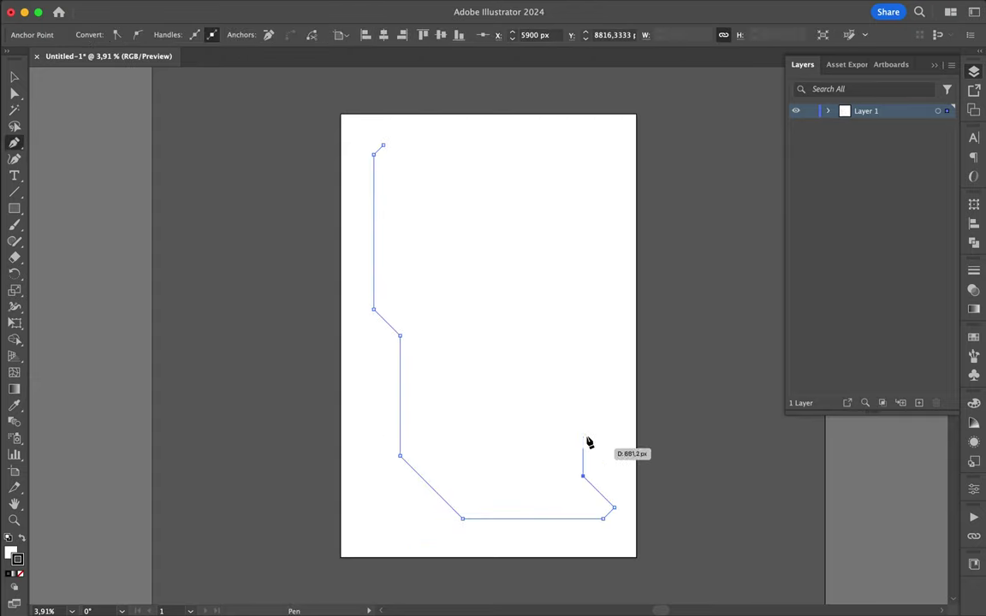
Step: Finish the panel outline with anchors along the lower right bevel, right notch and top right corner
left_click(614, 385)
left_click(606, 378)
left_click(607, 255)
left_click(600, 250)
left_click(601, 146)
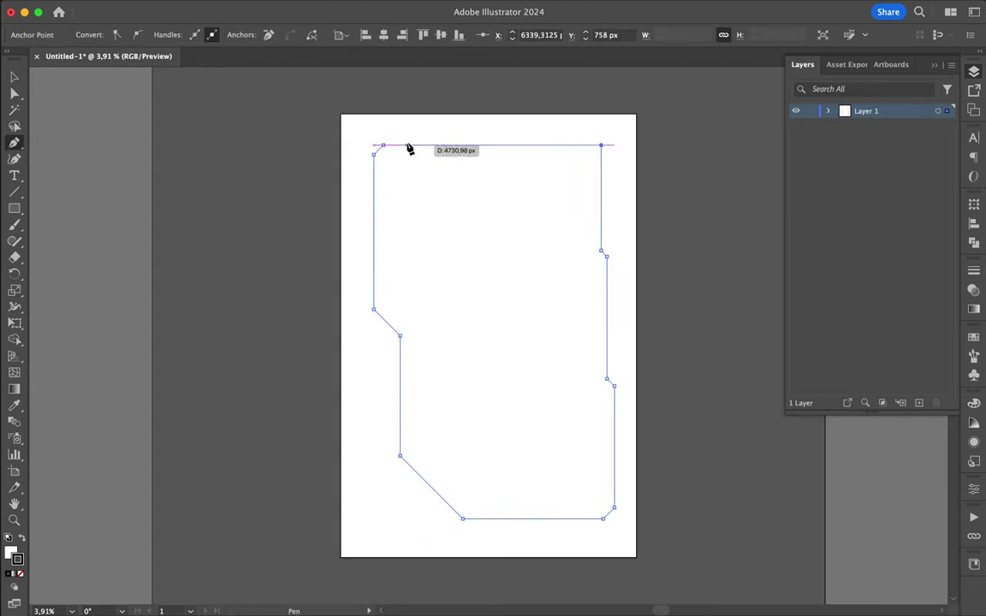
scroll(524, 197, "up", 3)
left_click(17, 558)
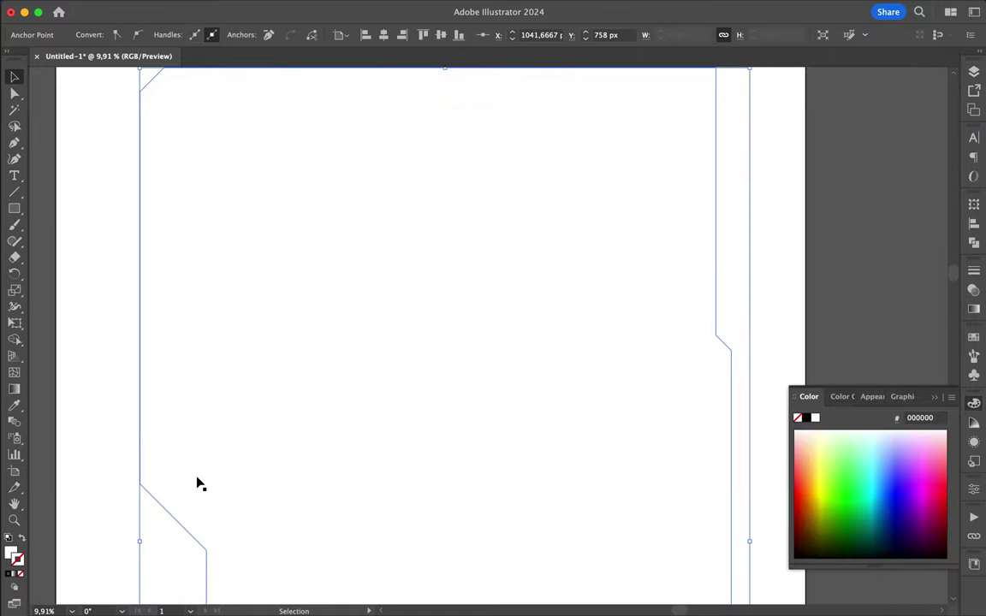
scroll(154, 541, "down", 3)
Step: Draw a page-sized background rectangle on a new layer and fill it light grey #eaeaea
key("m")
left_click_drag(137, 168, 419, 589)
left_click(973, 71)
left_click(920, 403)
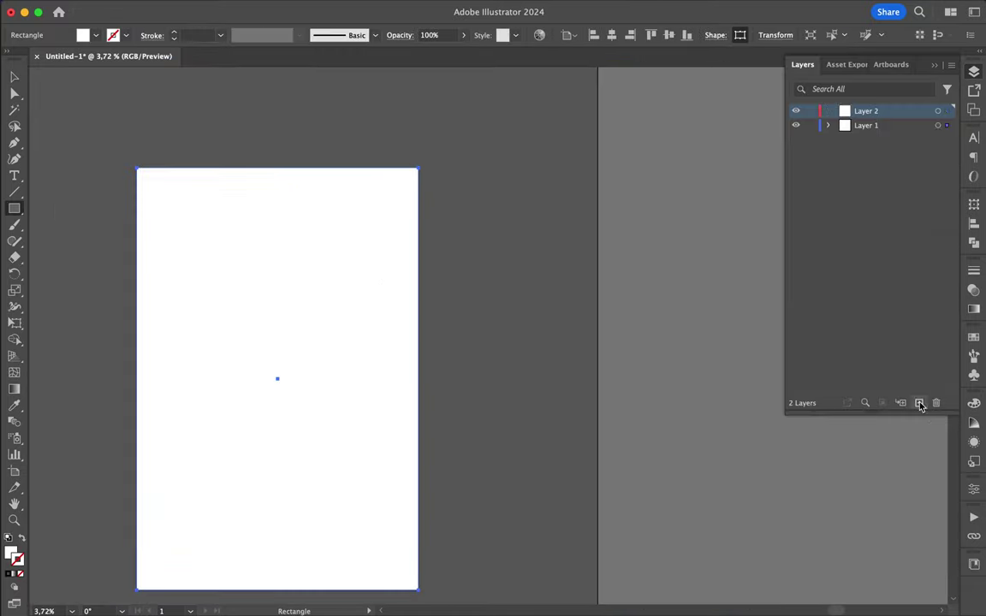
left_click(974, 402)
double_click(814, 417)
type("eaeaea")
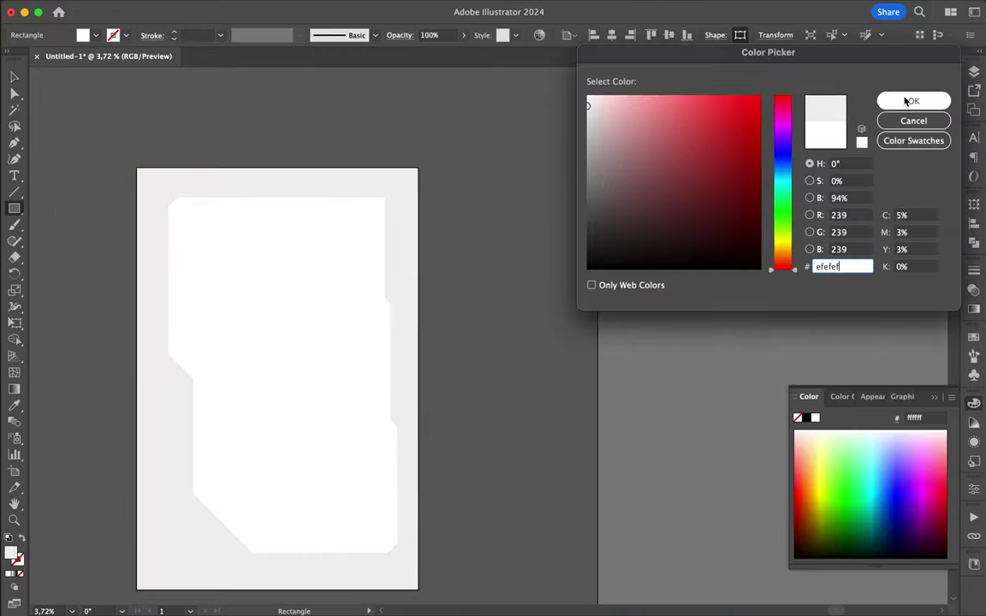
left_click(905, 101)
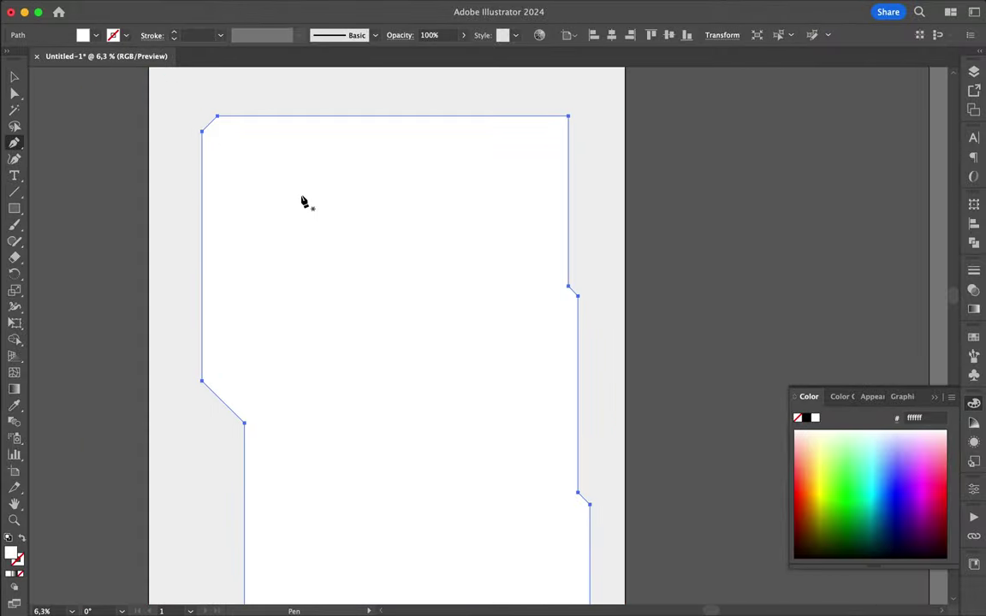
Step: Draw a tall narrow rounded rectangle inside the panel's upper left
key("a")
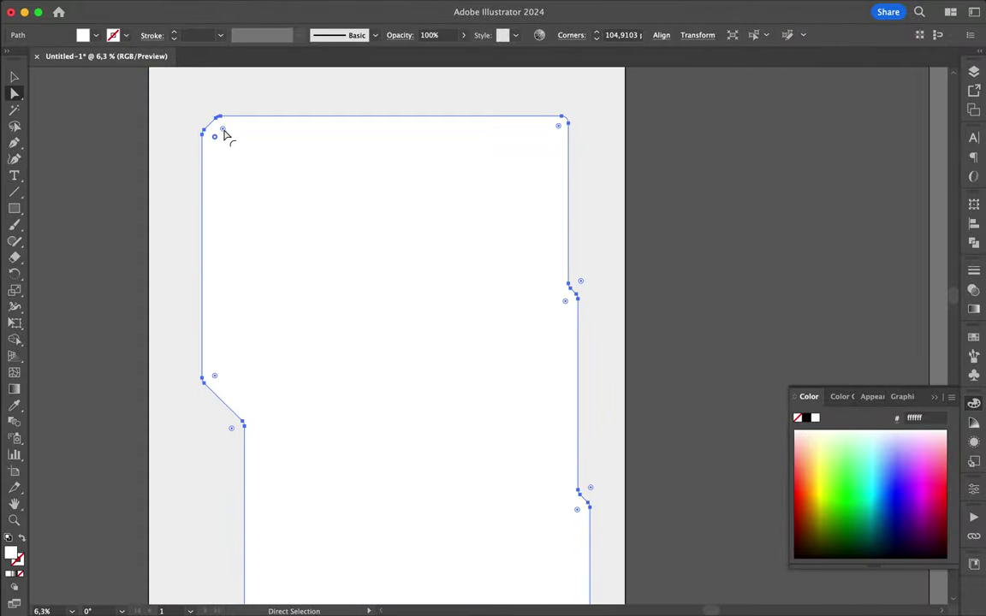
scroll(570, 514, "down", 5)
scroll(581, 506, "down", 3)
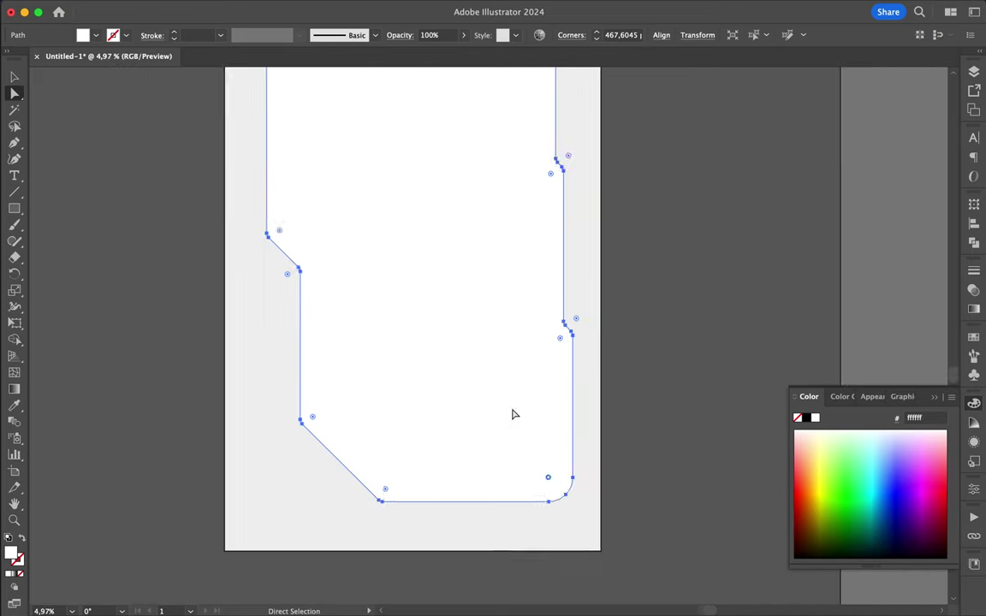
scroll(365, 251, "up", 4)
left_click_drag(14, 208, 74, 225)
left_click_drag(289, 127, 311, 362)
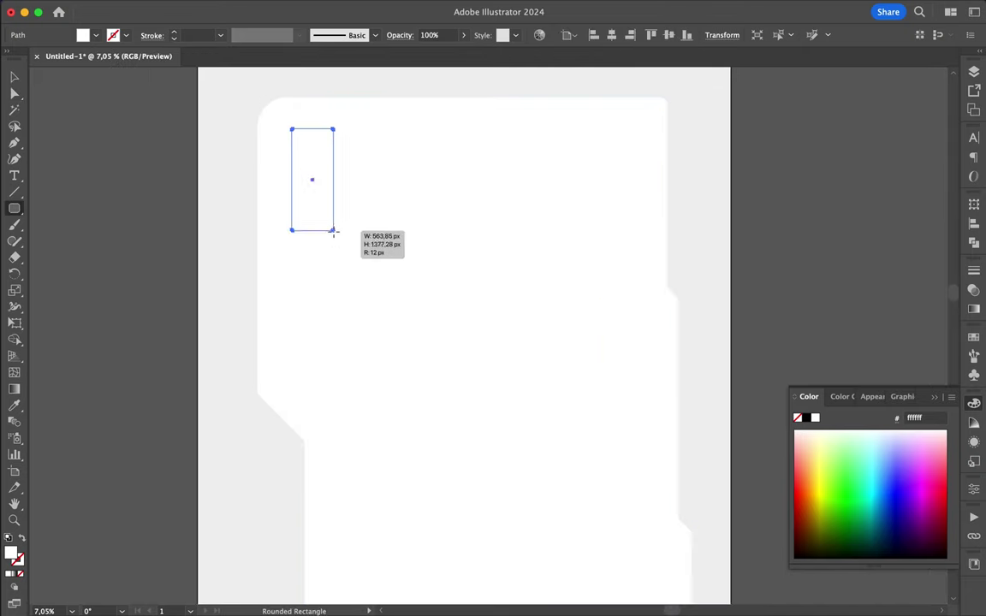
Step: Reduce the narrow rectangle's corner radius and check its selection
key("a")
scroll(292, 127, "up", 3)
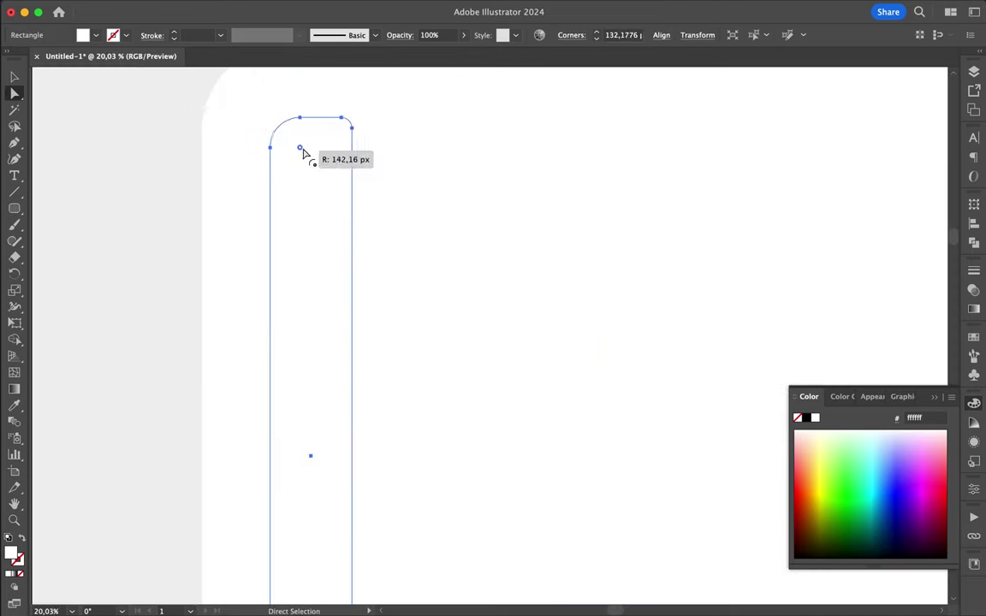
left_click_drag(349, 186, 329, 200)
scroll(328, 200, "down", 3)
key("v")
left_click(174, 243)
left_click(312, 249)
scroll(658, 196, "down", 2)
left_click(358, 167)
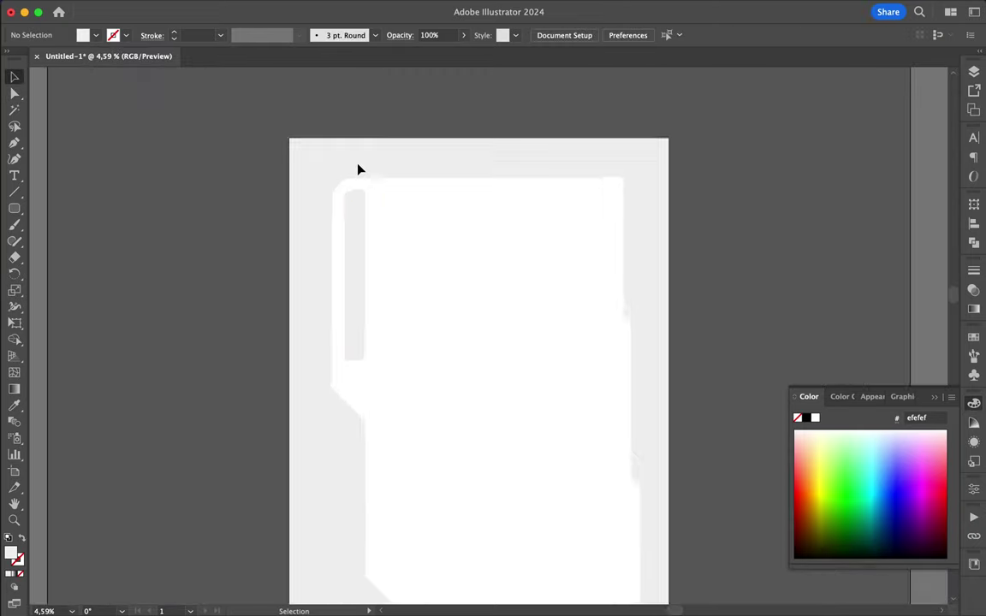
scroll(358, 167, "up", 3)
left_click(346, 267)
Step: Slightly enlarge the grey strip's corner radius with Direct Selection
left_click(251, 376)
scroll(251, 375, "down", 2)
scroll(251, 375, "down", 2)
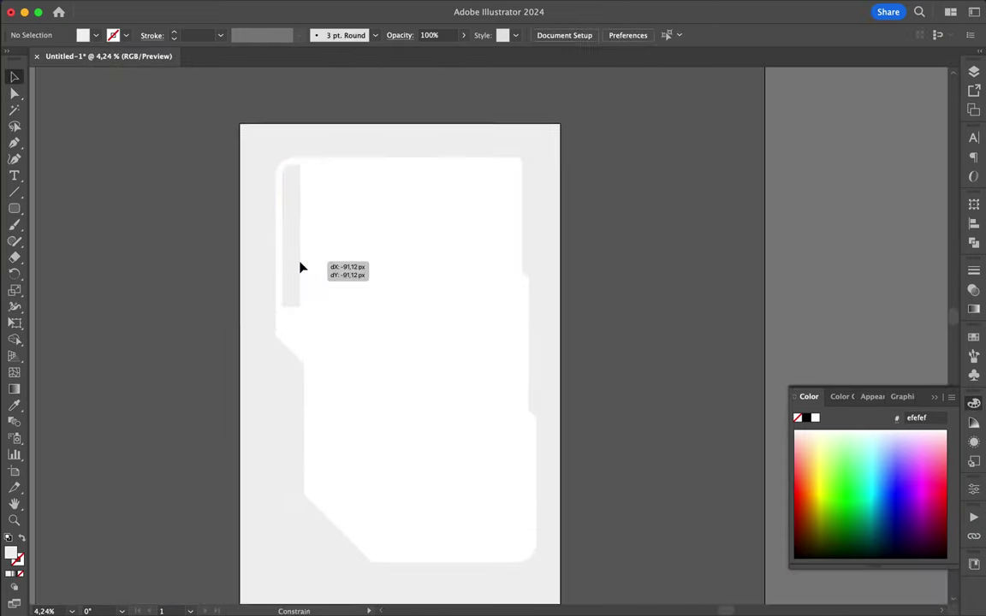
key("a")
scroll(278, 187, "up", 5)
left_click(363, 111)
left_click_drag(362, 111, 361, 114)
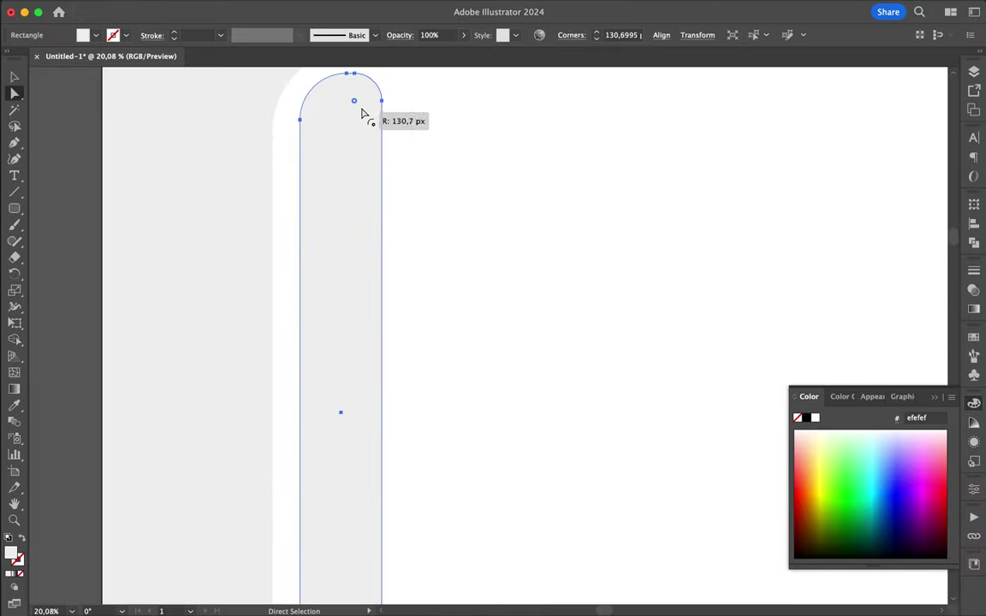
scroll(444, 158, "down", 3)
left_click(559, 105)
Step: Marquee-select the shapes near the panel's top right
scroll(559, 105, "right", 2)
left_click_drag(598, 87, 633, 311)
scroll(330, 257, "up", 2)
Step: Pen-draw a slanted strip beside the lower left bevel and round its corners
key("p")
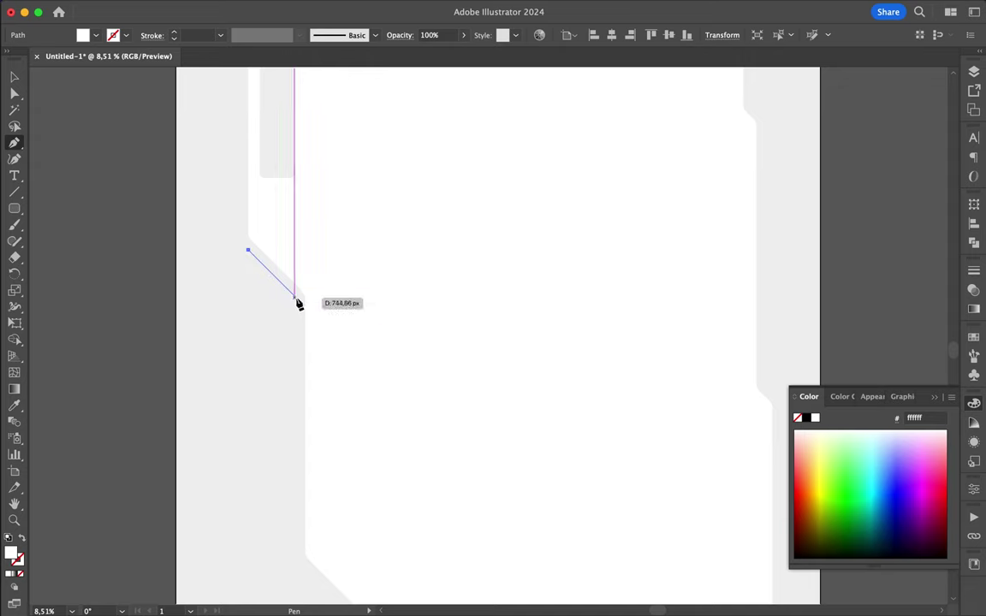
left_click(295, 298)
left_click(248, 503)
left_click(248, 251)
key("a")
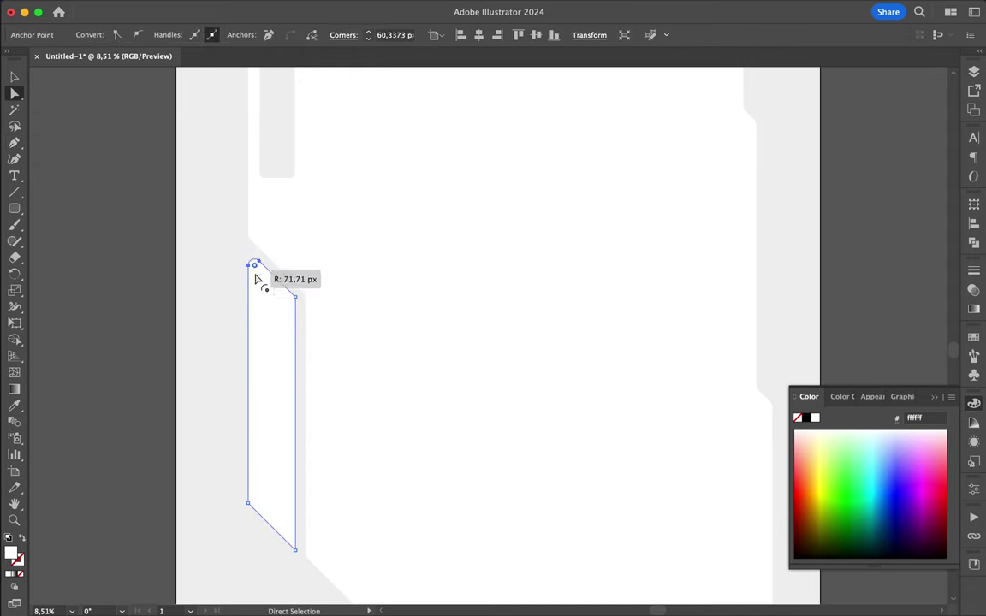
left_click(260, 503)
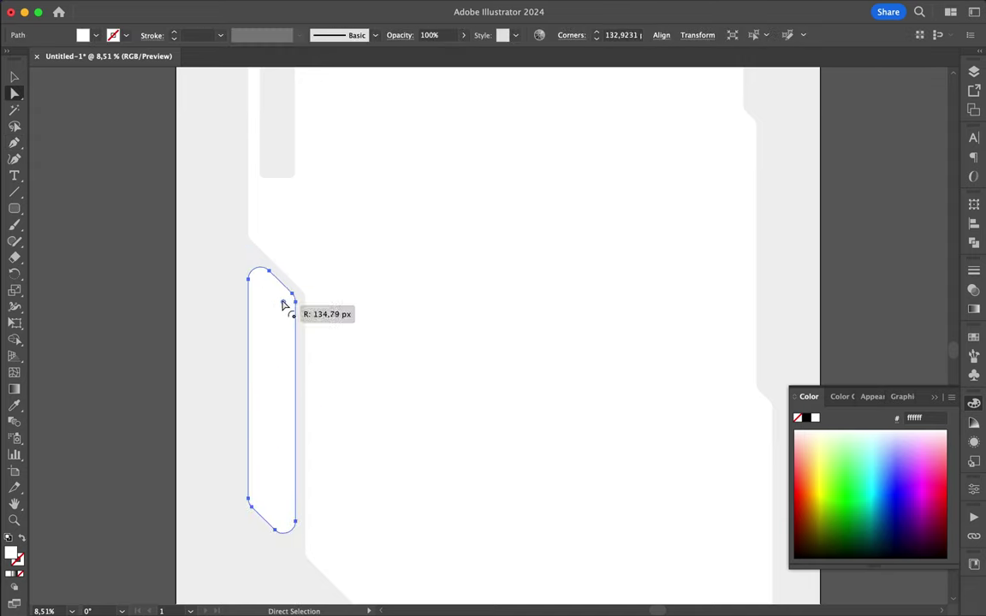
left_click_drag(290, 302, 290, 304)
Step: Drag the grey strip's corner widget so its top becomes fully rounded
key("v")
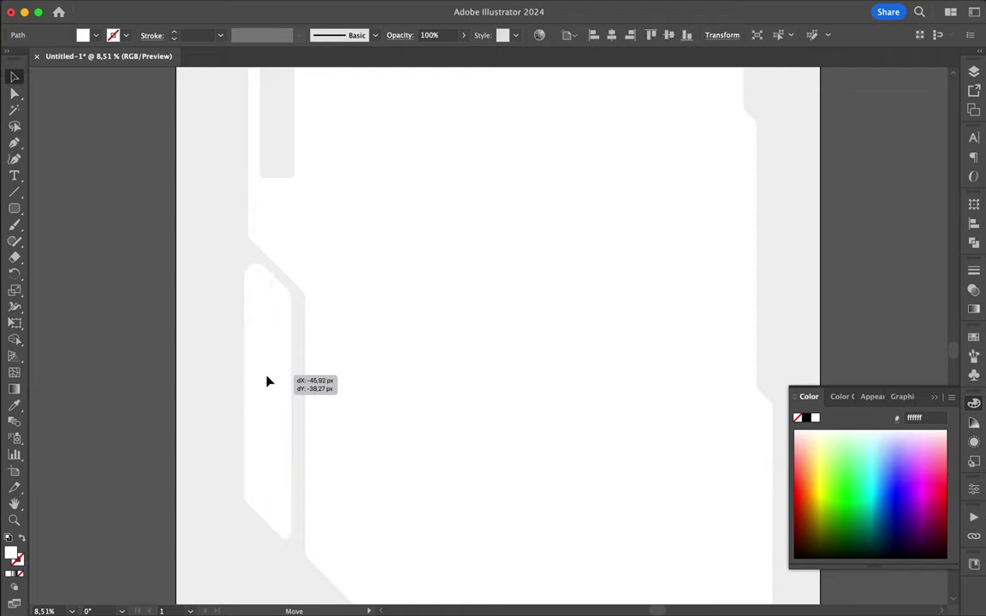
scroll(269, 383, "down", 5)
left_click(274, 256)
left_click(157, 310)
scroll(258, 171, "up", 4)
scroll(258, 172, "up", 2)
key("a")
left_click(299, 171)
left_click_drag(295, 154, 317, 163)
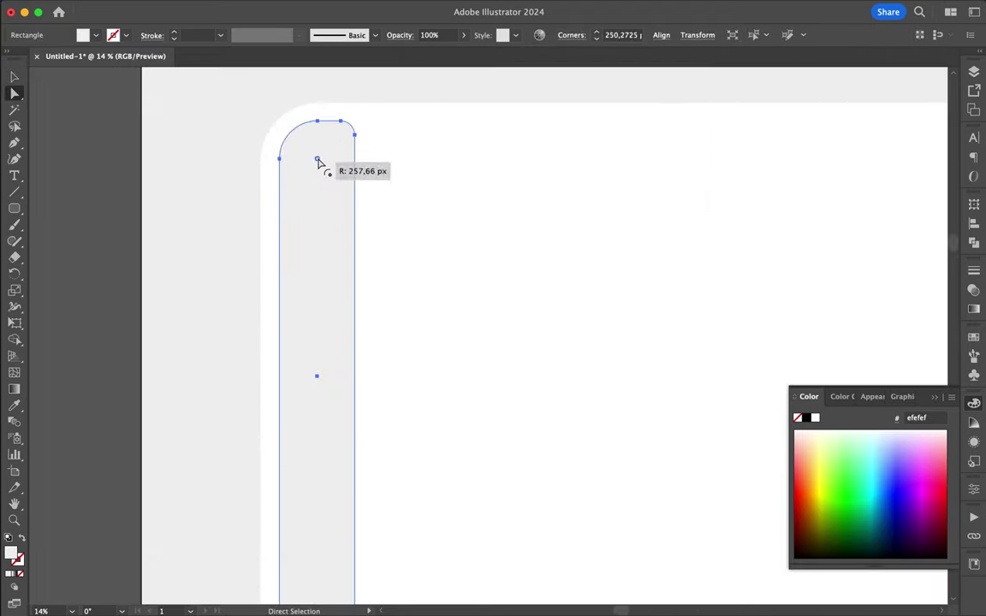
scroll(328, 168, "down", 6)
left_click(538, 232)
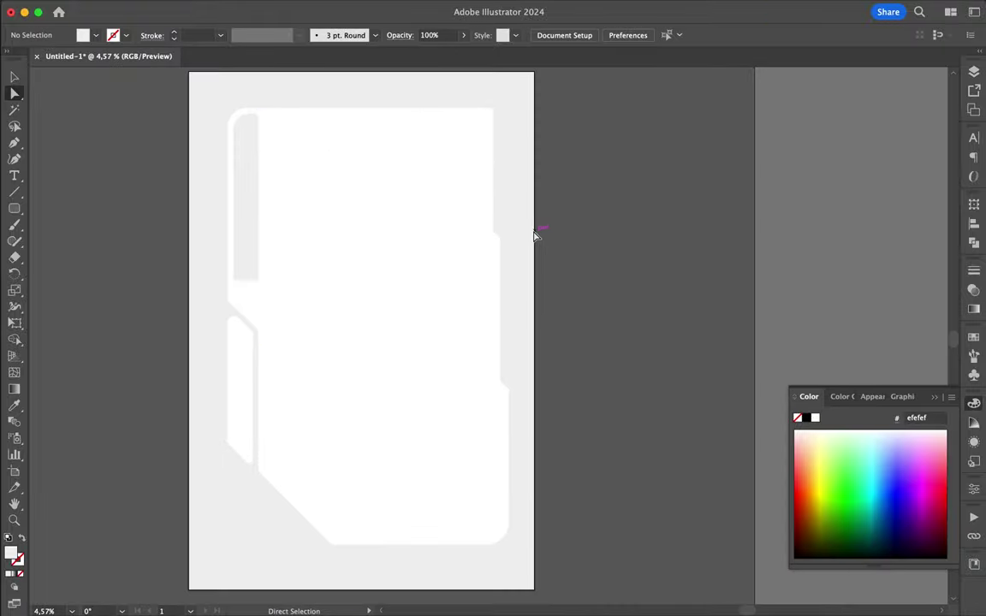
Step: Pen-draw a closed trapezoid tab outline on the panel's top edge
scroll(358, 233, "up", 2)
key("p")
left_click_drag(308, 212, 369, 184)
key("super+z")
left_click_drag(306, 207, 319, 192)
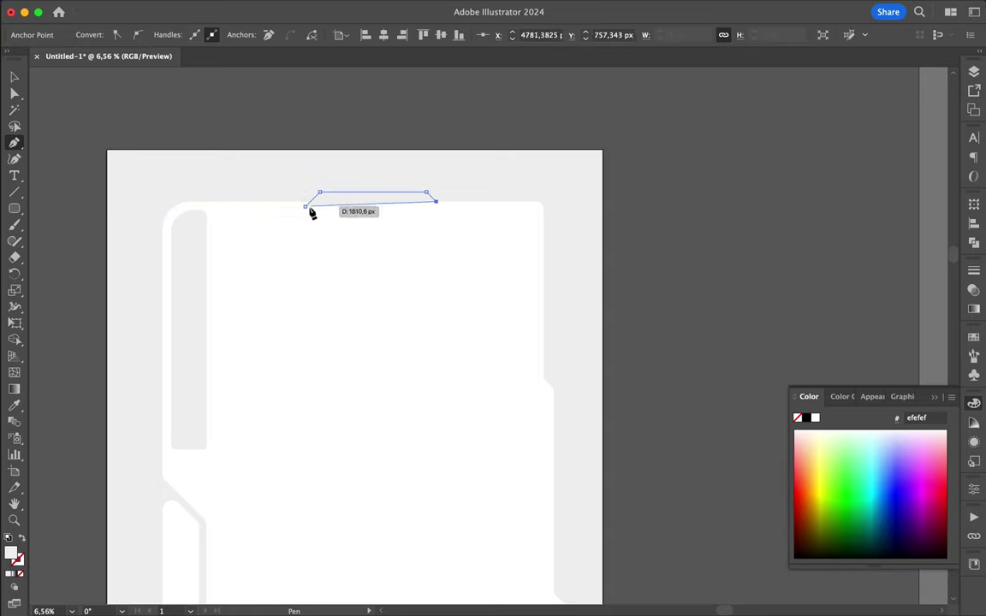
left_click(305, 207)
Step: Round the tab's top left and top right corners
key("a")
key("super+equal")
scroll(308, 175, "up", 3)
left_click_drag(306, 158, 328, 185)
scroll(445, 167, "down", 2)
left_click(758, 159)
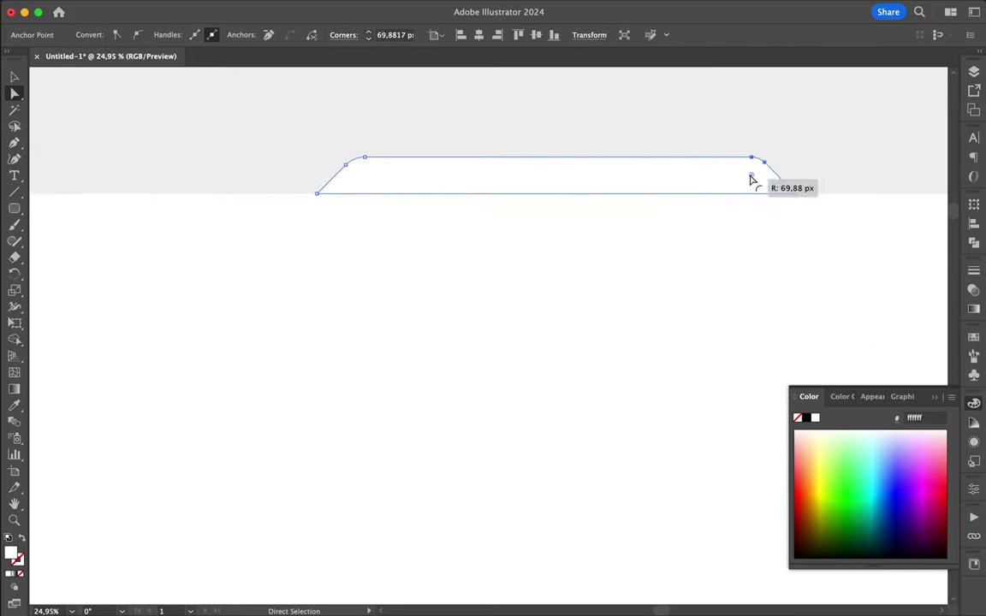
left_click_drag(750, 179, 750, 179)
Step: Select the tab together with the white panel and Unite them in Pathfinder
key("v")
key("super+shift+a")
scroll(353, 353, "down", 5)
left_click(433, 368)
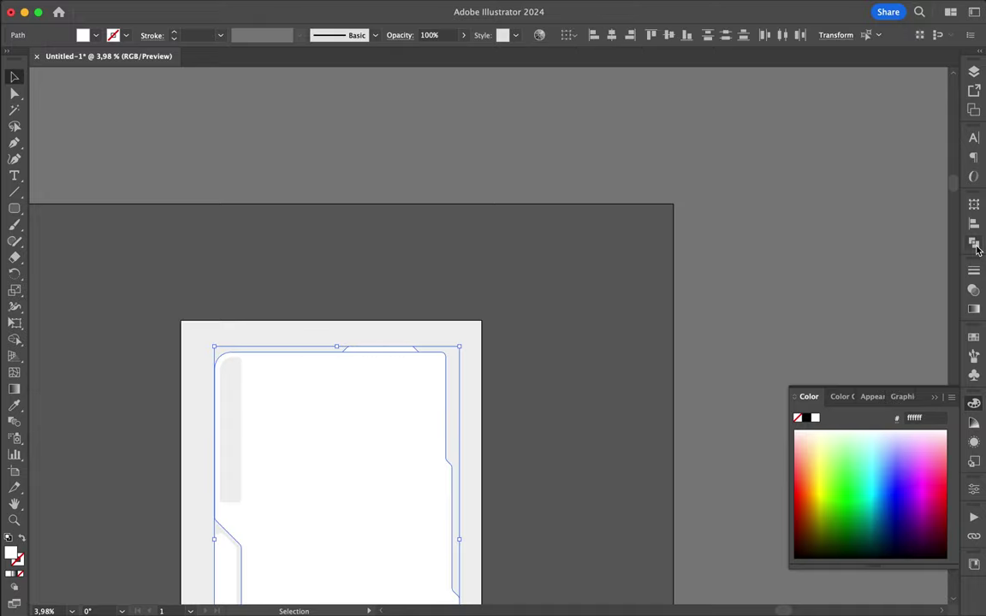
left_click(974, 242)
Step: Align the tab's bottom anchor with the panel edge, then deselect the merged panel
scroll(414, 301, "up", 3)
key("a")
left_click_drag(265, 413, 265, 419)
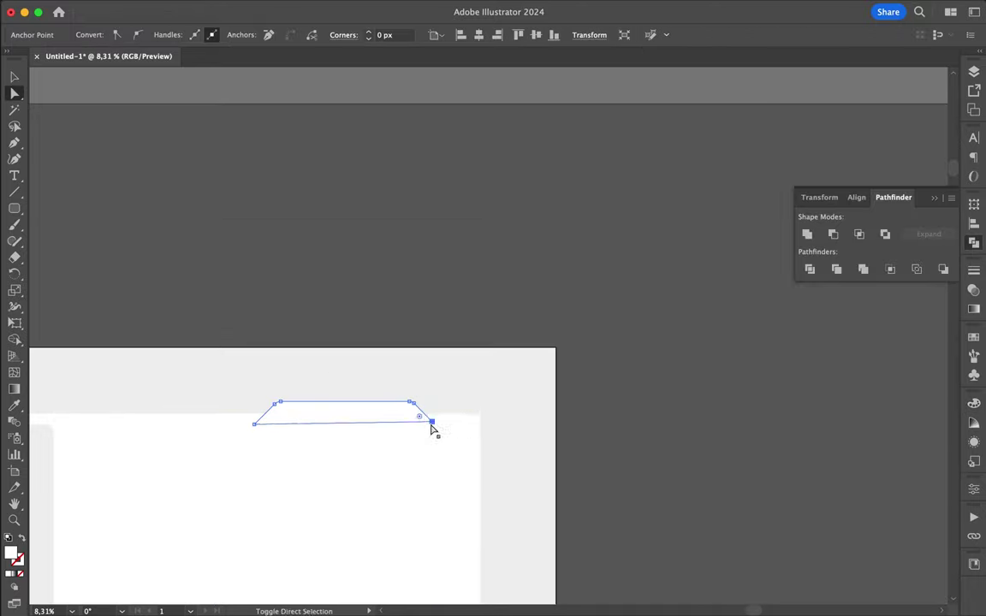
key("v")
scroll(418, 330, "down", 2)
right_click(418, 330)
key("Escape")
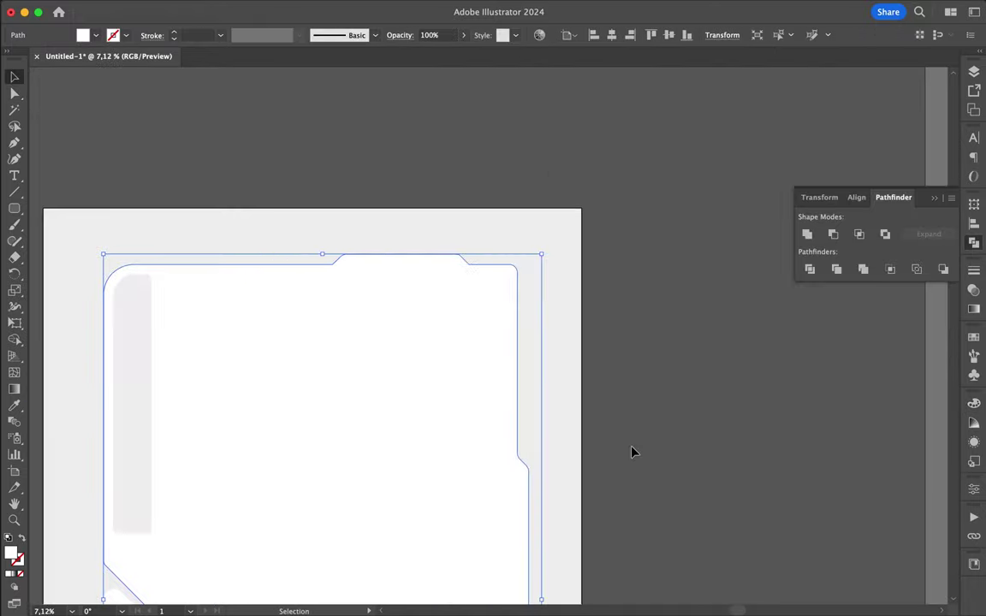
left_click(633, 451)
Step: Select the narrow grey strip with Direct Selection
scroll(633, 452, "down", 2)
key("a")
left_click(374, 209)
scroll(402, 194, "up", 3)
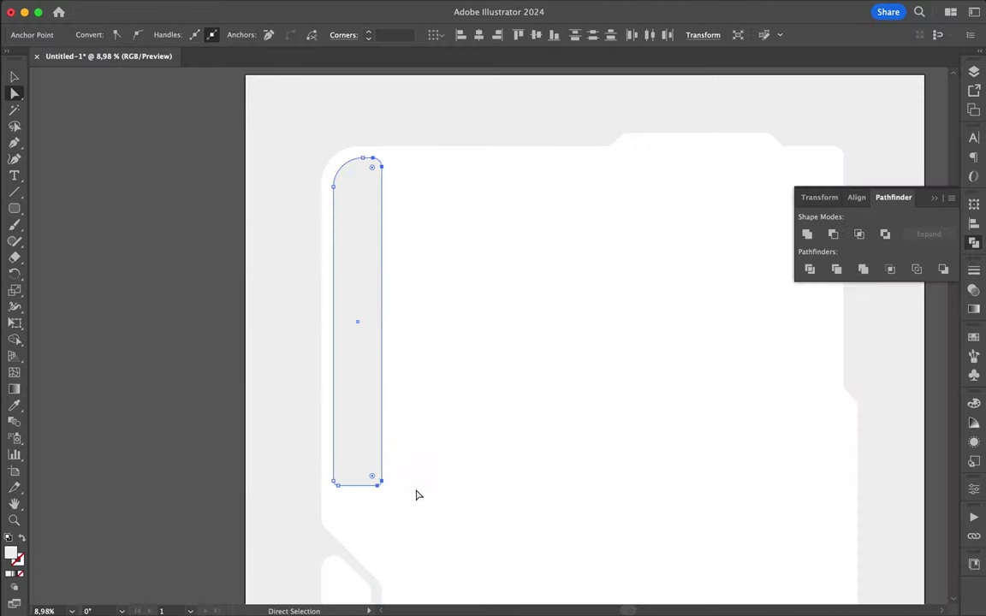
Step: Pull the grey shape's bottom right corner downward
left_click_drag(382, 482, 428, 489)
left_click(412, 440)
key("v")
left_click(606, 363)
scroll(606, 363, "down", 3)
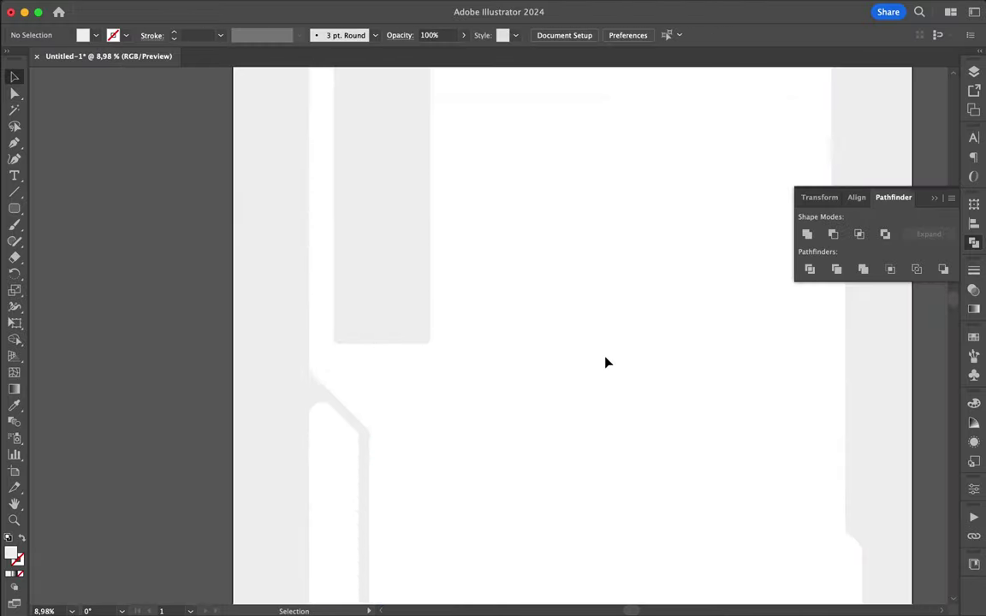
scroll(606, 362, "down", 5)
scroll(495, 312, "up", 5)
key("a")
left_click_drag(468, 291, 477, 408)
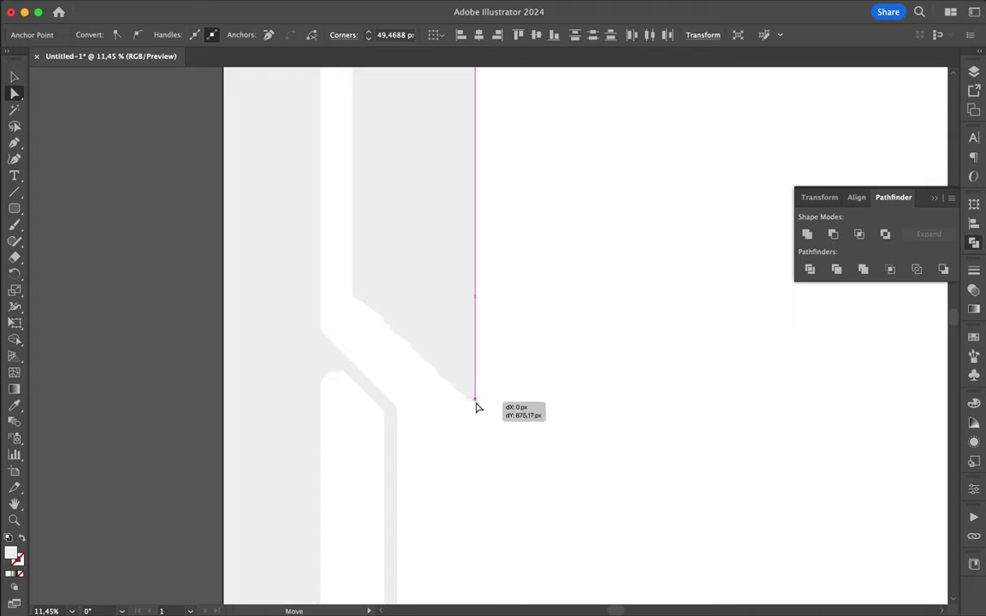
Step: Round the grey shape's bevel corner
scroll(244, 243, "up", 3)
left_click_drag(244, 242, 248, 220)
left_click(256, 297)
scroll(482, 483, "down", 1)
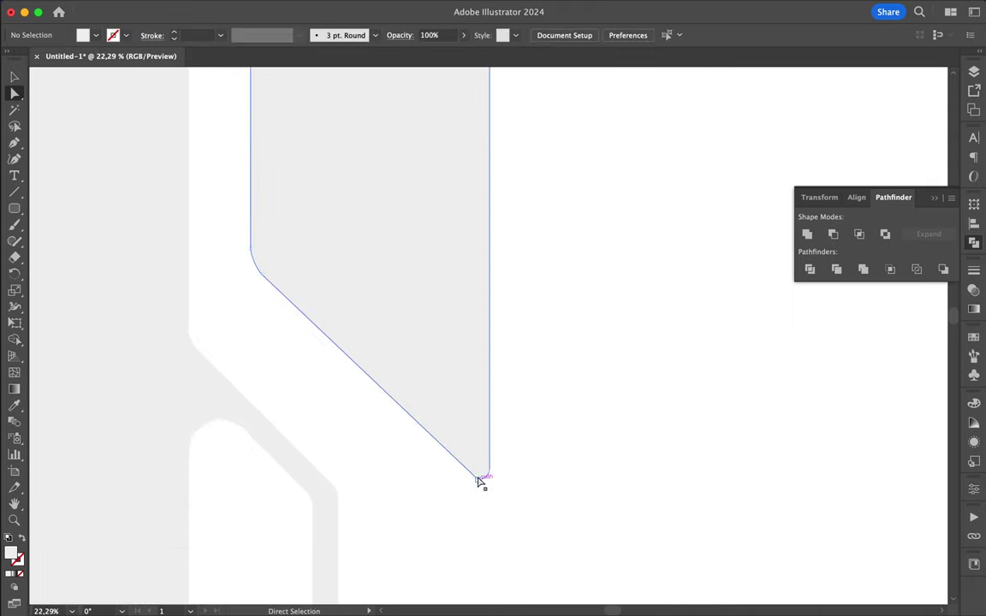
Step: Round the grey shape's bottom corner
left_click(480, 484)
scroll(524, 482, "down", 2)
scroll(497, 477, "up", 4)
left_click_drag(497, 478, 489, 502)
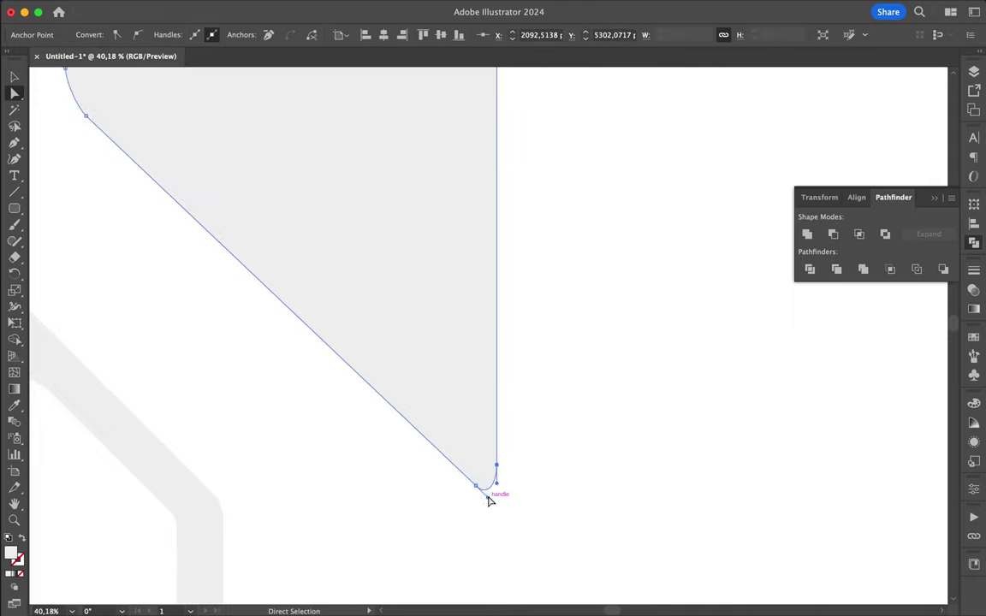
left_click(478, 492)
scroll(478, 506, "down", 3)
scroll(544, 413, "down", 2)
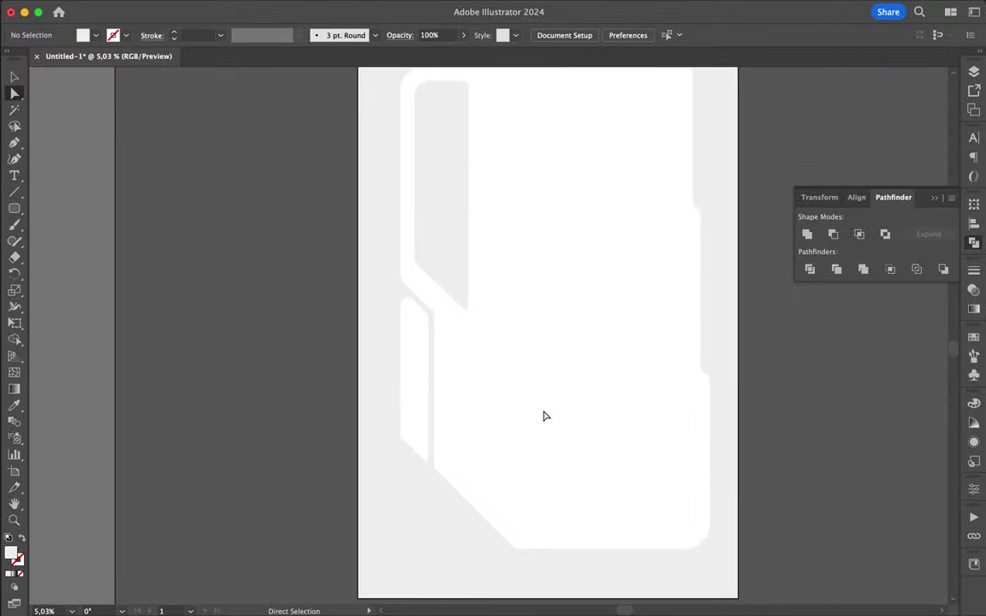
scroll(544, 414, "down", 1)
scroll(533, 413, "up", 1)
scroll(409, 401, "up", 4)
scroll(404, 396, "up", 2)
Step: Select the white strip's lower-right corner point, then deselect and zoom out
left_click(404, 397)
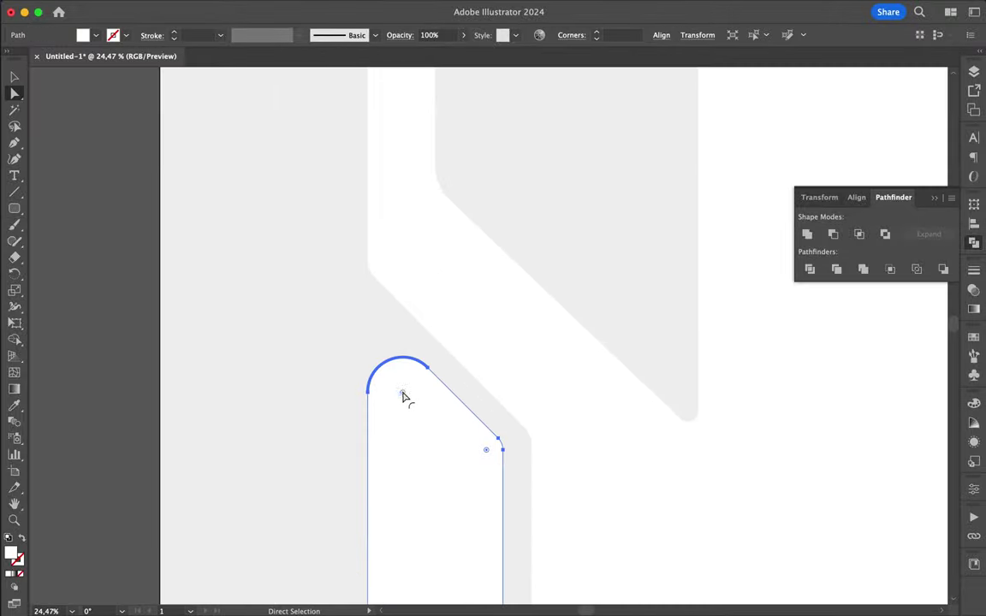
left_click(490, 451)
left_click(484, 459)
scroll(559, 306, "down", 3)
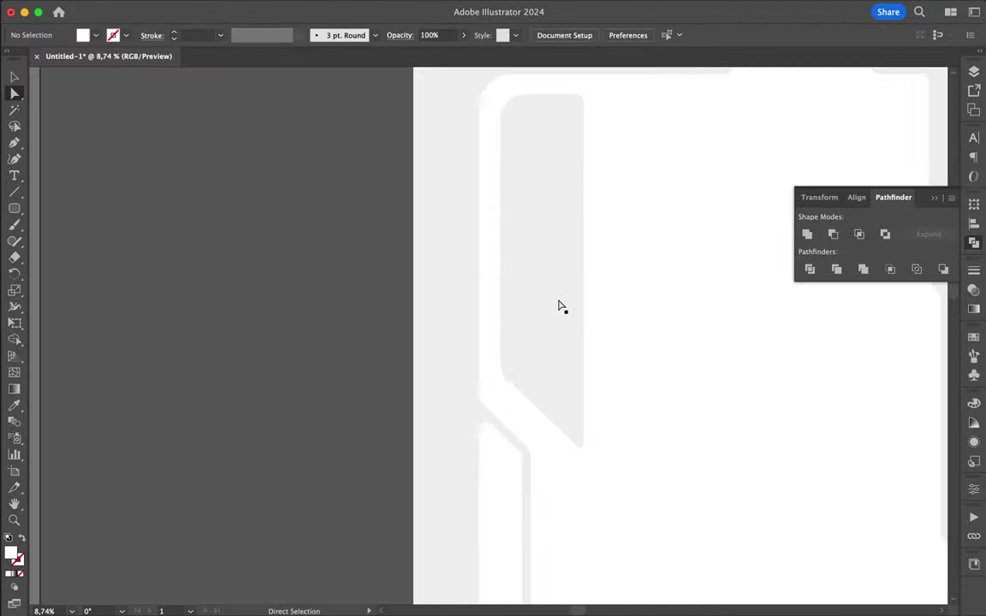
scroll(688, 259, "down", 2)
scroll(689, 261, "down", 1)
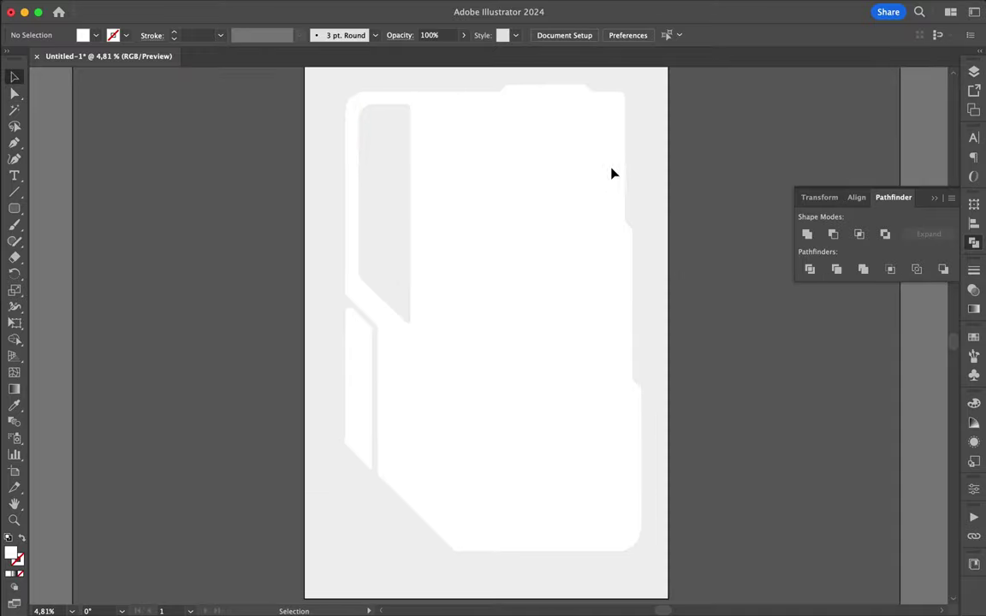
scroll(609, 185, "left", 1)
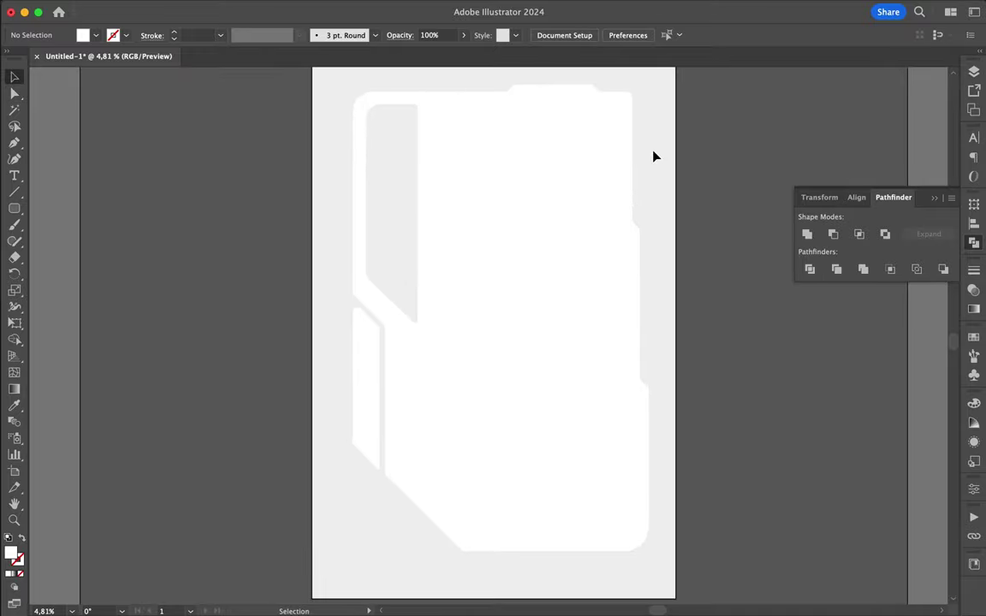
scroll(590, 248, "up", 1)
Step: Pen-draw the first stepped path from the panel's right side toward the upper left
key("p")
left_click(634, 290)
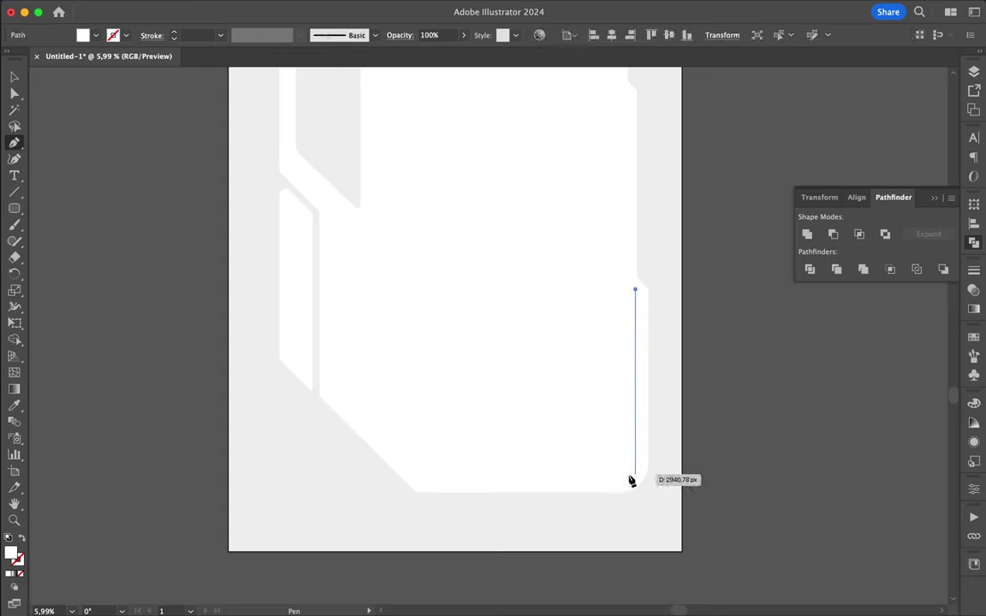
left_click(631, 475, "shift")
left_click(499, 407)
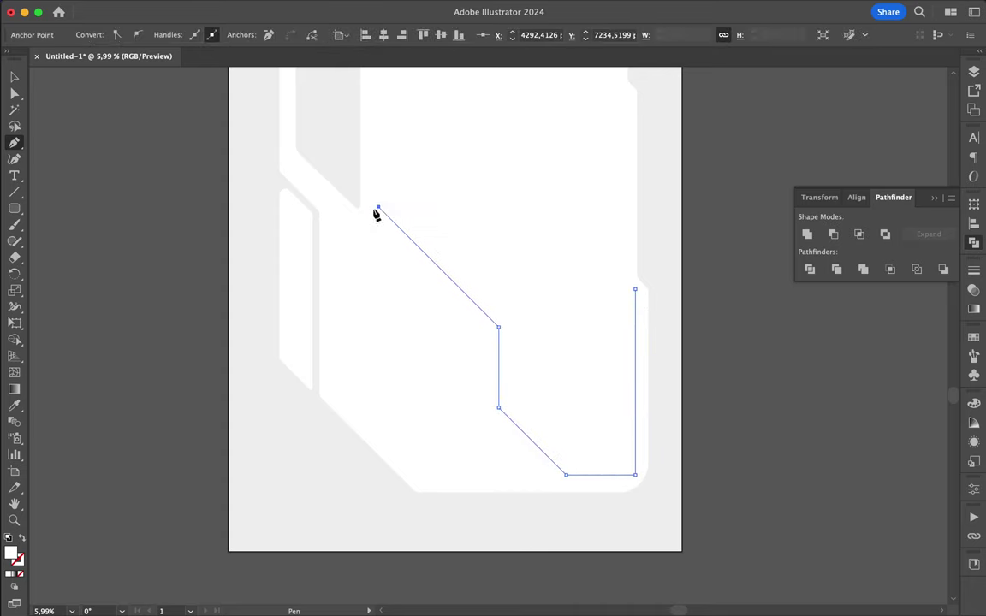
scroll(374, 220, "up", 2)
left_click(377, 177)
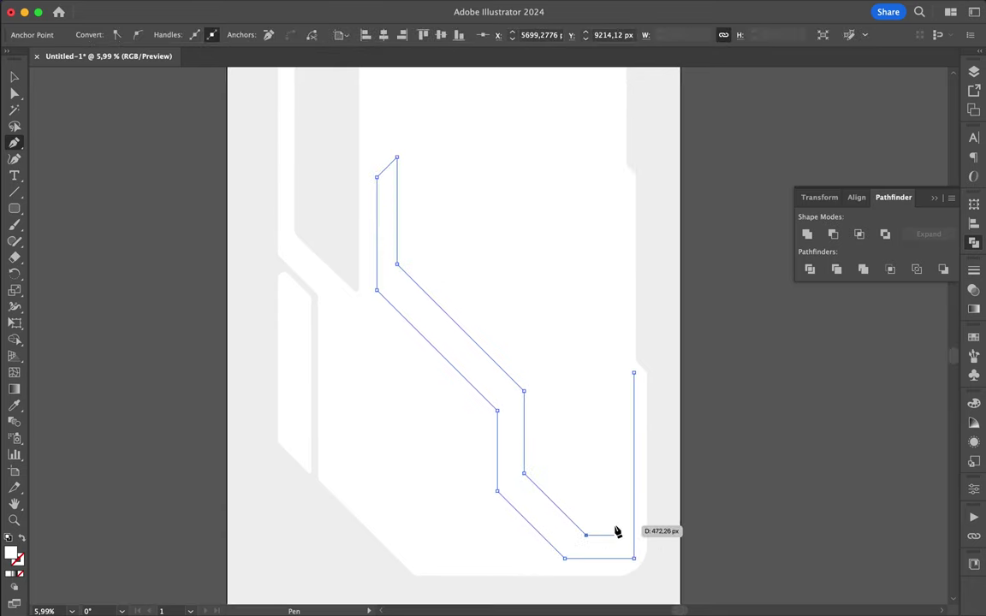
scroll(619, 365, "up", 3)
Step: Reposition the new stepped shape in Outline view, then return to Preview and deselect
key("v")
scroll(599, 382, "up", 3)
key("super+y")
mouse_move(541, 293)
left_mouse_down()
mouse_move(513, 307)
mouse_move(493, 273)
mouse_move(570, 378)
left_mouse_up()
key("a")
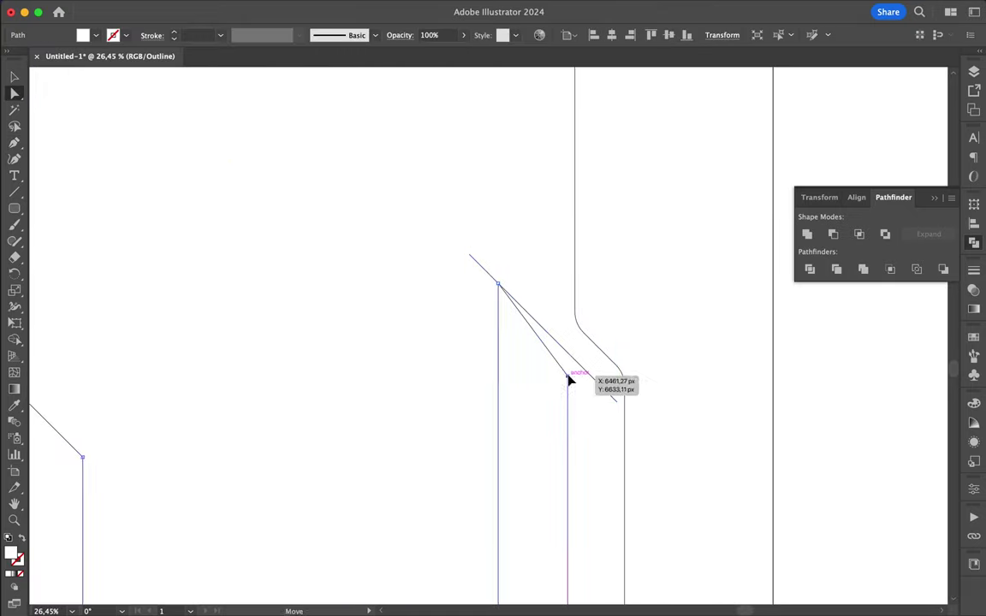
scroll(570, 356, "down", 3)
scroll(526, 412, "down", 5)
key("super+y")
key("v")
left_click(479, 392)
left_click(665, 370)
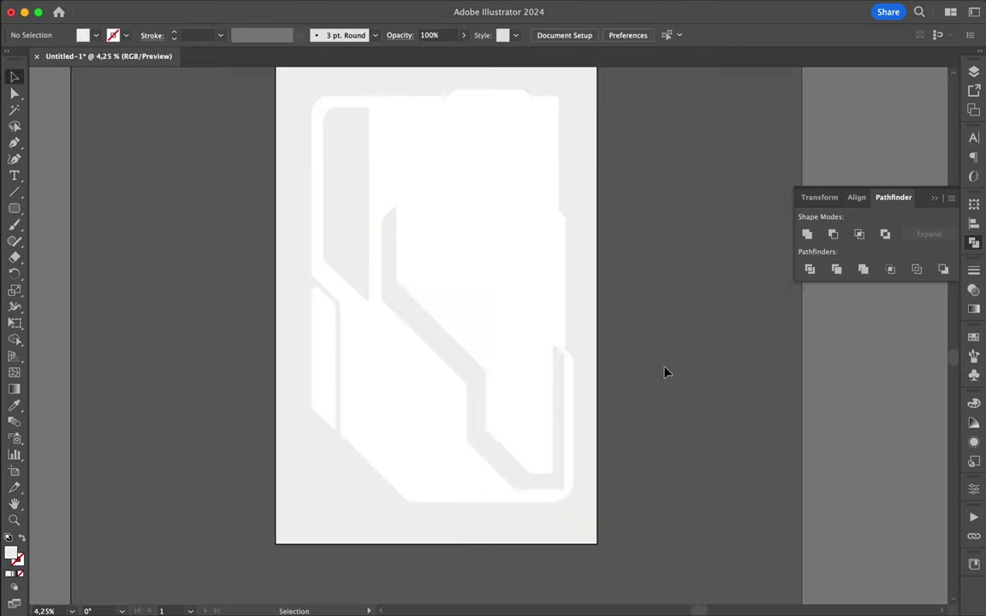
Step: Pen-draw a second closed stepped path at the bottom right plus a horizontal line near the bottom
left_click(554, 488)
left_click(451, 386)
left_click(451, 321)
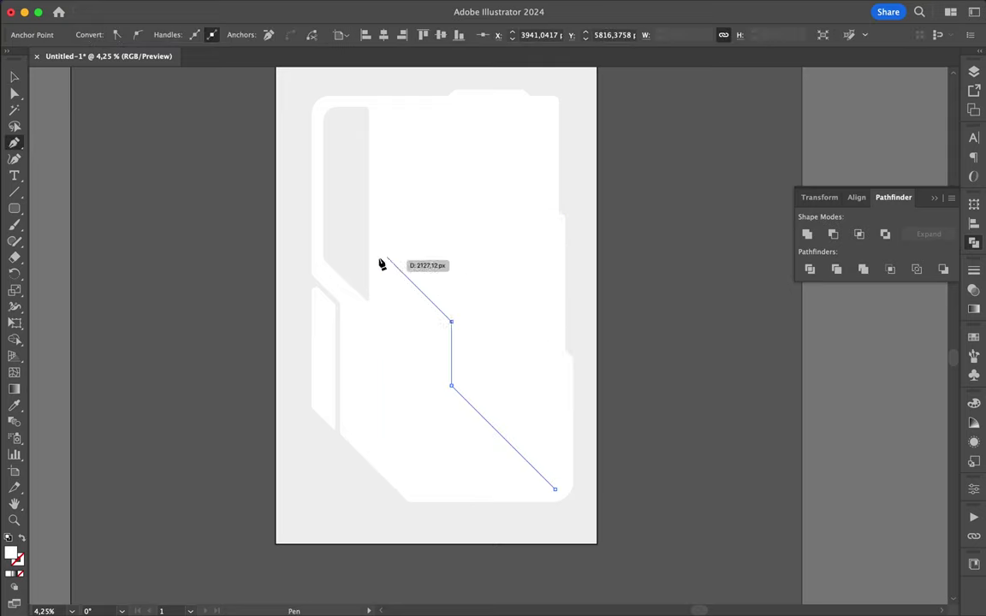
left_click(502, 485)
scroll(512, 512, "up", 5)
left_click(600, 457)
left_click(392, 449)
Step: In Outline view, snap the horizontal line onto the path's corner and pull the bottom corner point onto it
key("super+y")
key("v")
left_click_drag(817, 425, 803, 428)
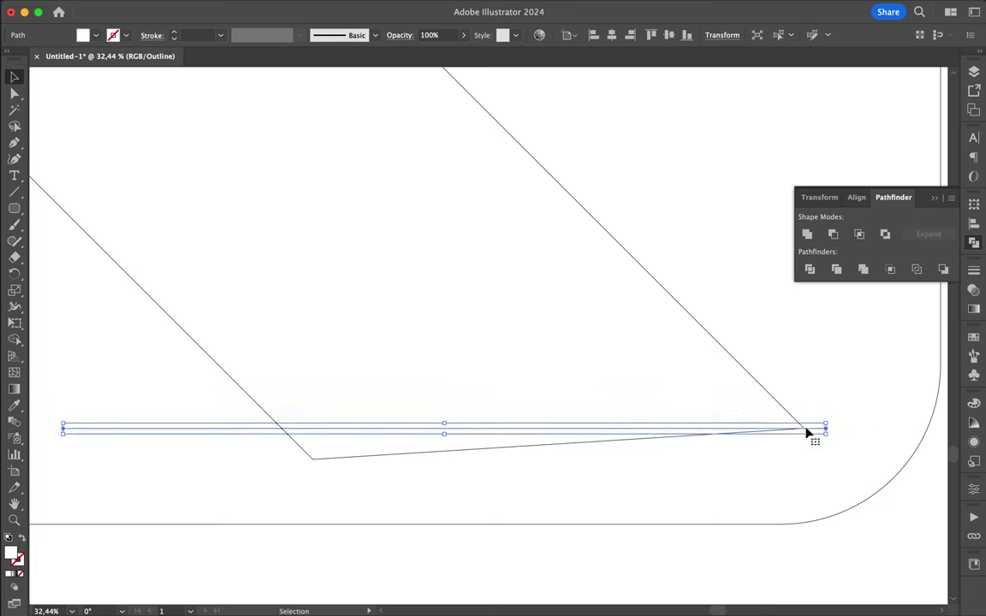
key("a")
left_click_drag(312, 458, 282, 428)
scroll(282, 434, "down", 3)
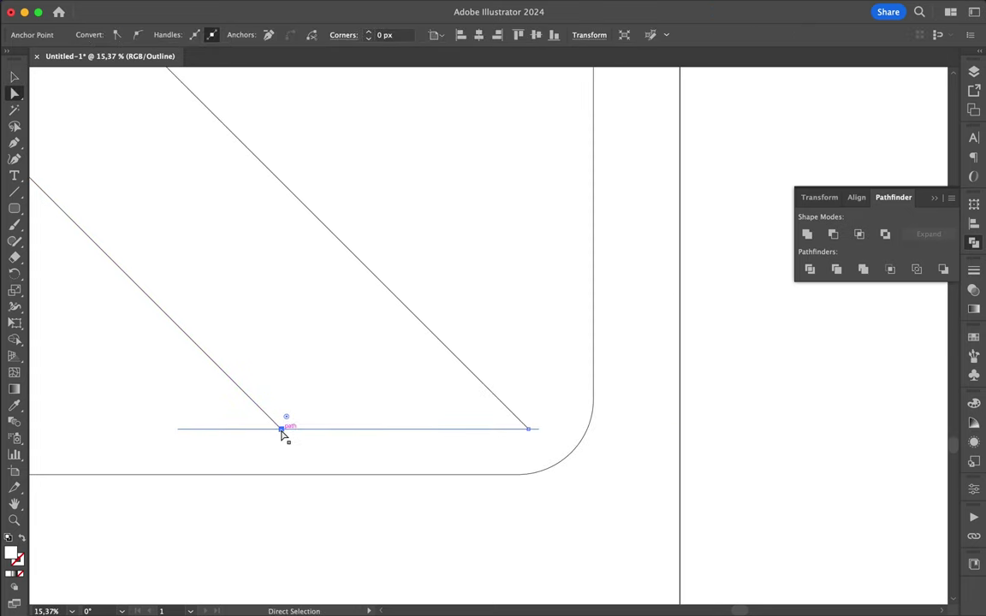
scroll(282, 434, "down", 5)
left_click(310, 494)
Step: Shift the band's inner edge points diagonally up and left, then select the stepped band
left_click_drag(246, 346, 251, 460)
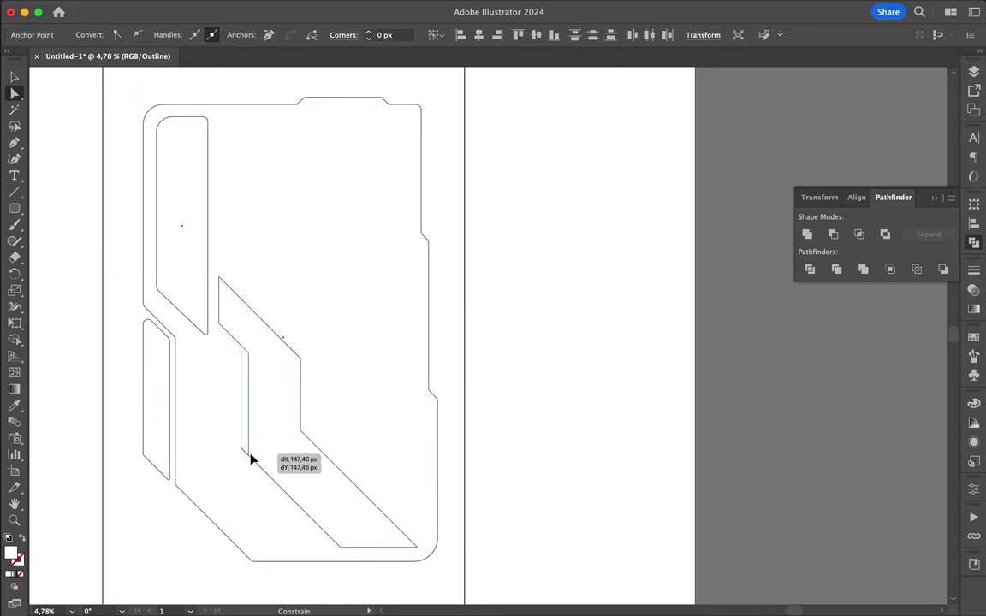
key("ctrl+y")
left_click_drag(284, 389, 240, 345)
key("v")
left_click(221, 288)
key("a")
Step: Round all corners of the stepped band with live corners and move it slightly right
mouse_move(242, 449)
left_mouse_down()
mouse_move(272, 471)
mouse_move(242, 446)
left_mouse_up()
left_click_drag(242, 315, 227, 298)
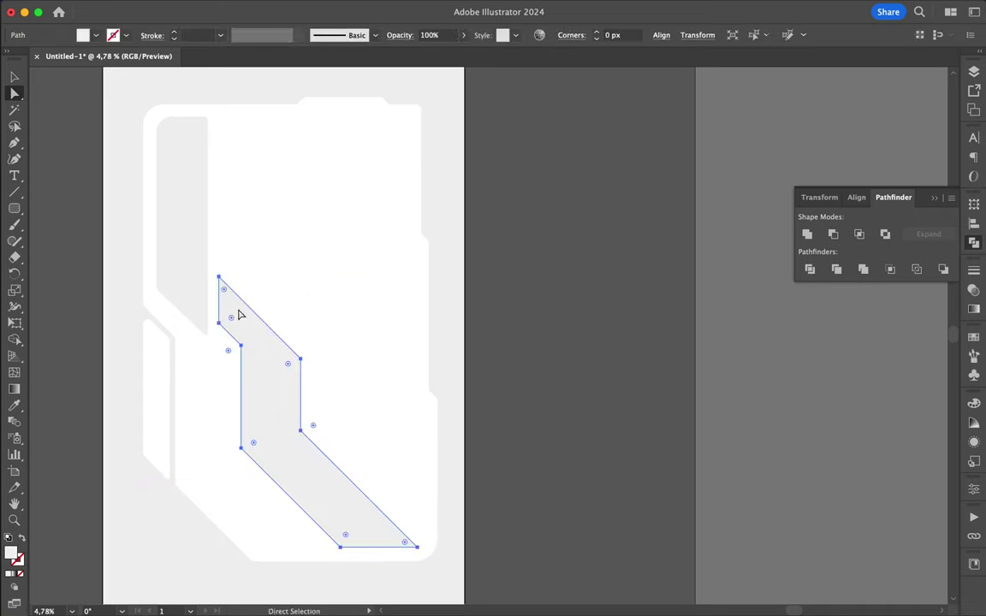
left_click_drag(318, 502, 352, 501)
key("v")
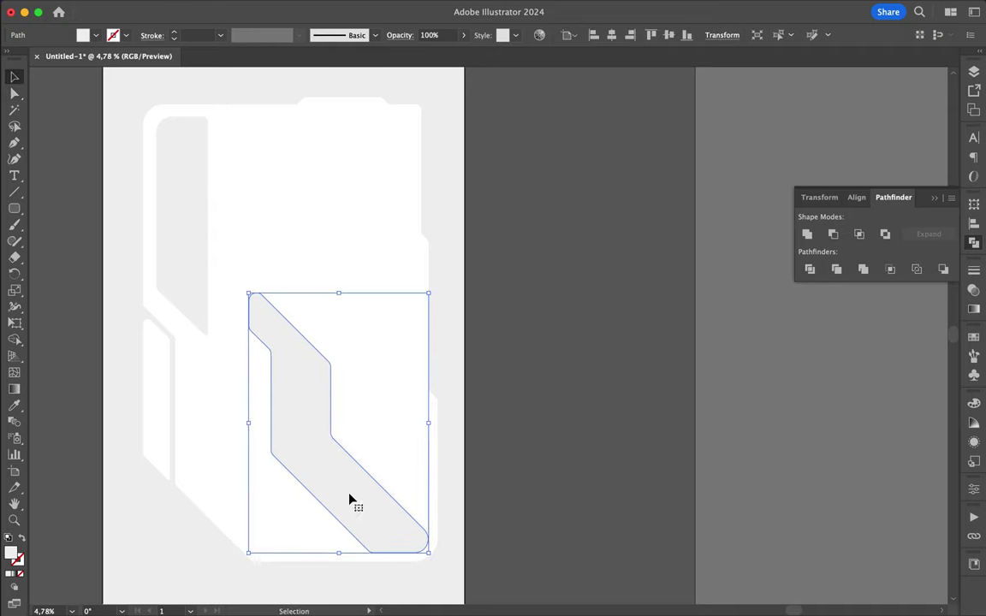
left_click(484, 401)
scroll(484, 400, "up", 2)
Step: Pen-draw a triangle, round its corners, and move it into the panel's top-right corner
key("p")
left_click(349, 164)
left_click(408, 166)
scroll(411, 170, "up", 5)
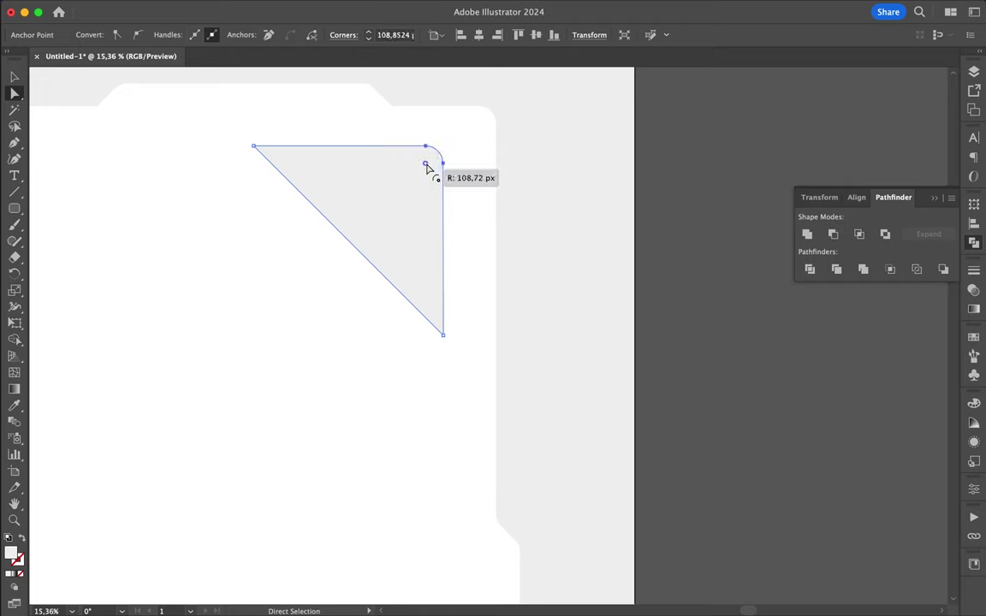
left_click_drag(267, 154, 420, 280)
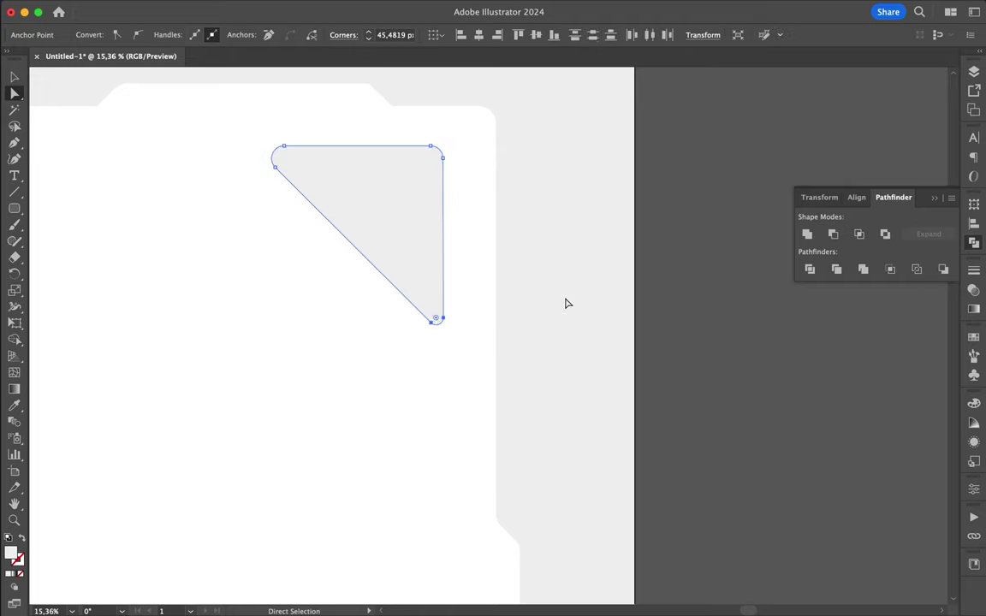
scroll(565, 303, "down", 3)
left_click_drag(479, 246, 487, 271)
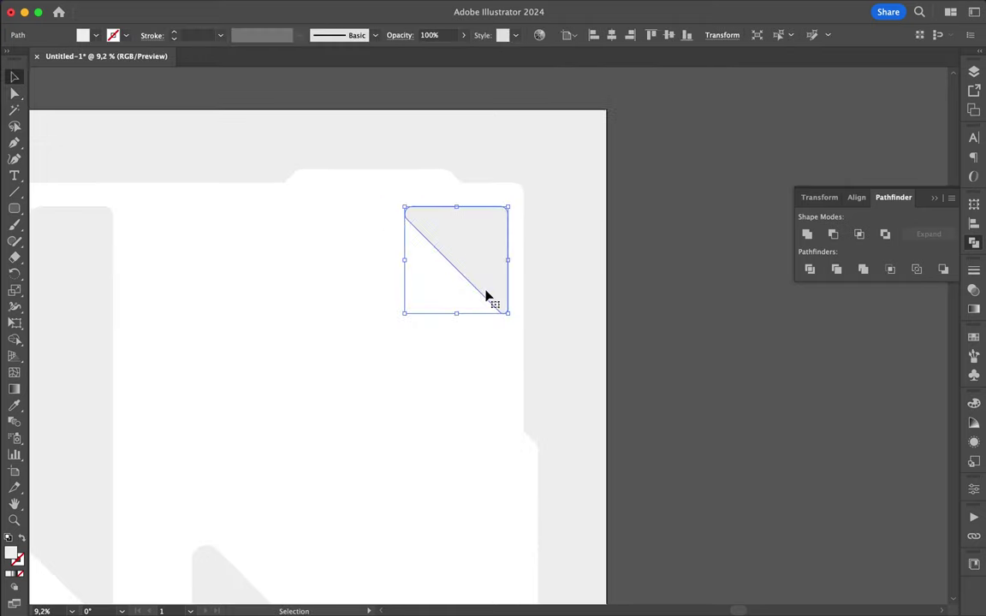
scroll(486, 343, "down", 3)
scroll(485, 343, "up", 3)
Step: Shift the narrow left strip slightly up and left and adjust the stepped band's points
left_click_drag(340, 501, 320, 279)
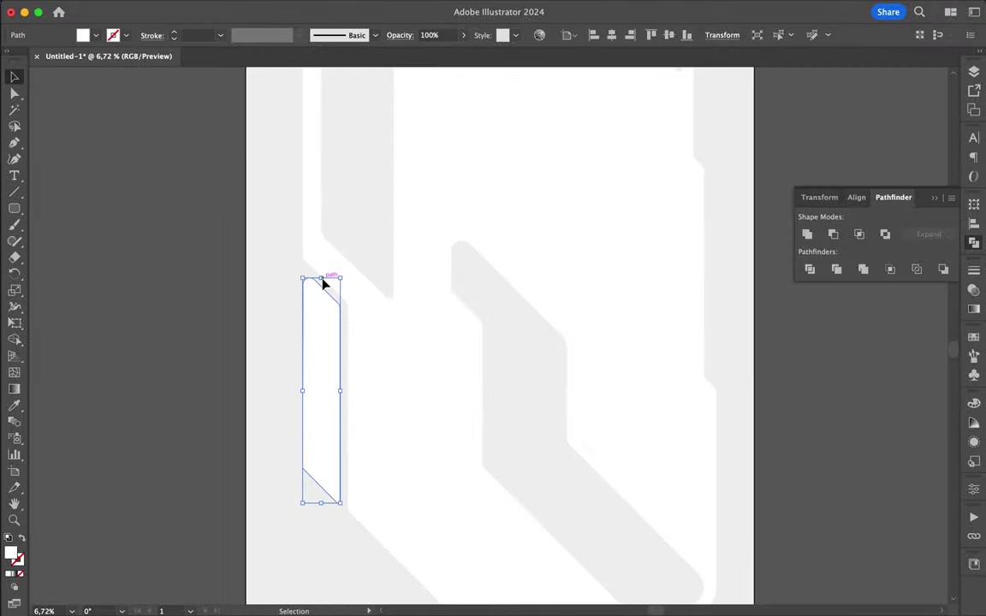
scroll(413, 219, "down", 3)
left_click_drag(450, 416, 446, 413)
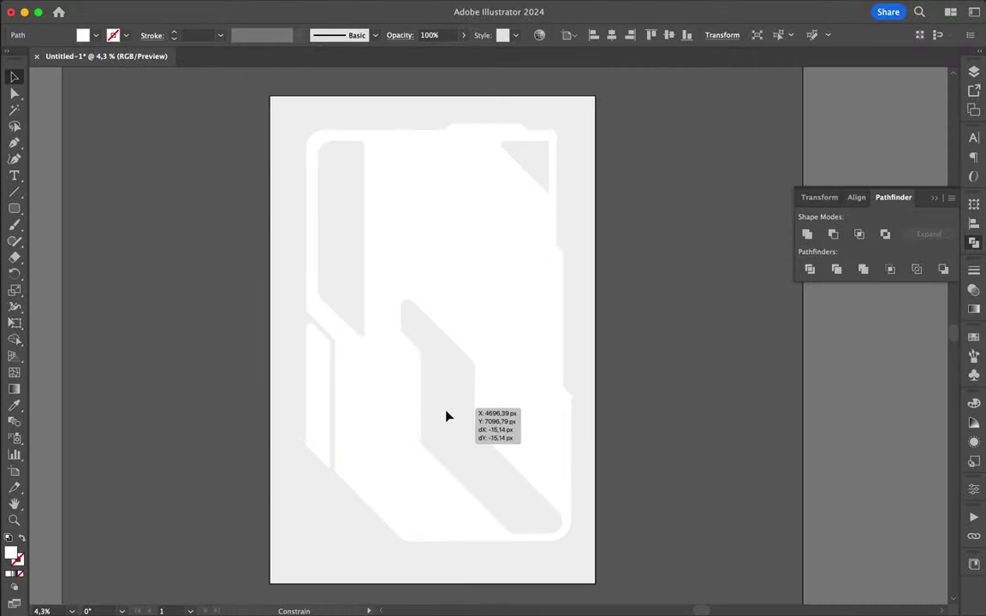
key("a")
left_click(555, 526)
left_click(581, 499)
Step: Start a thin Pen path along the panel's right edge with an angled top corner
key("p")
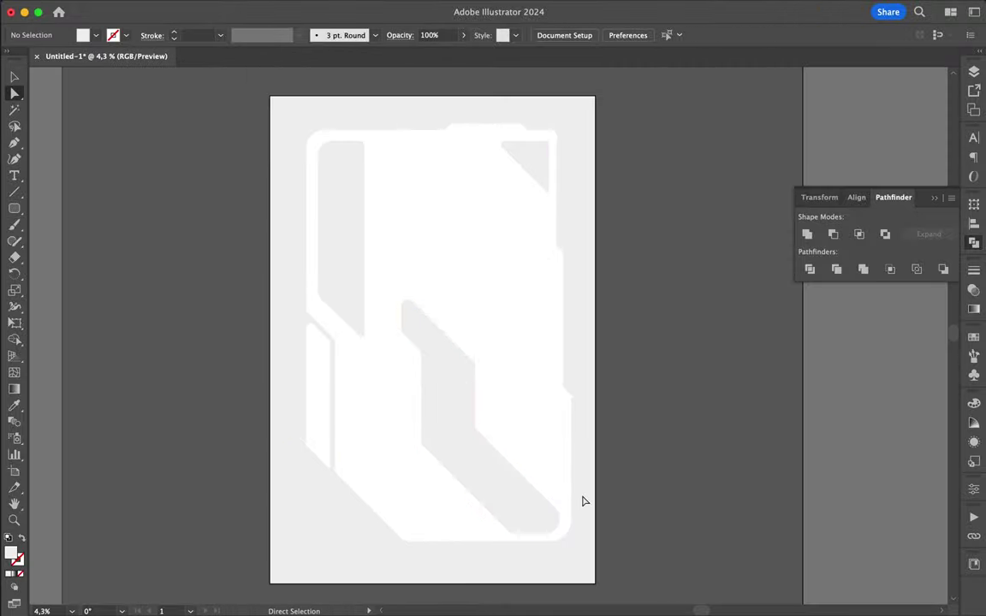
scroll(451, 358, "up", 3)
scroll(675, 301, "down", 2)
left_click(614, 297)
left_click(630, 283)
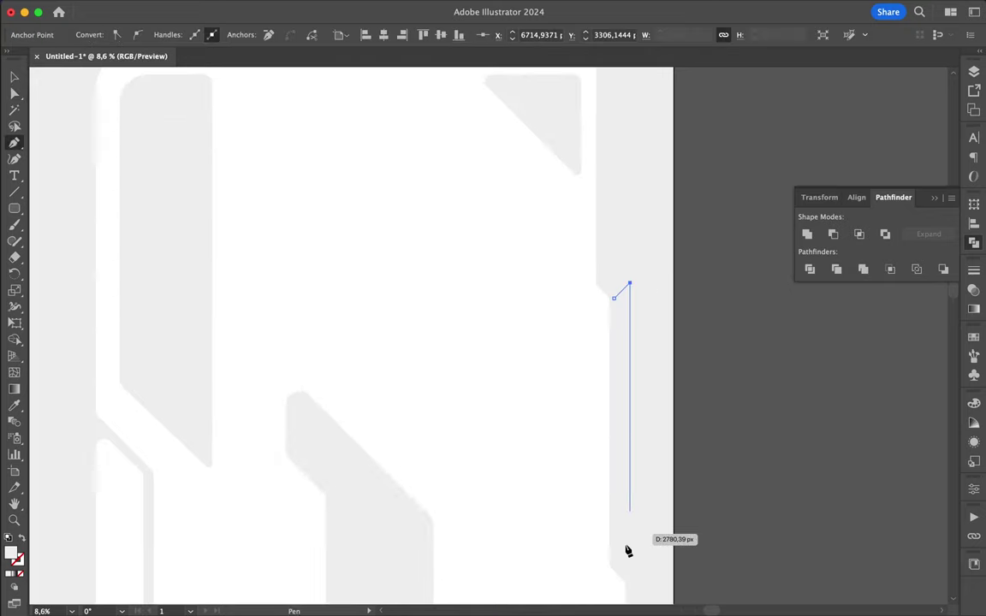
Step: Close the thin strip path along the panel's right edge
left_click(614, 298)
key("a")
scroll(601, 259, "up", 3)
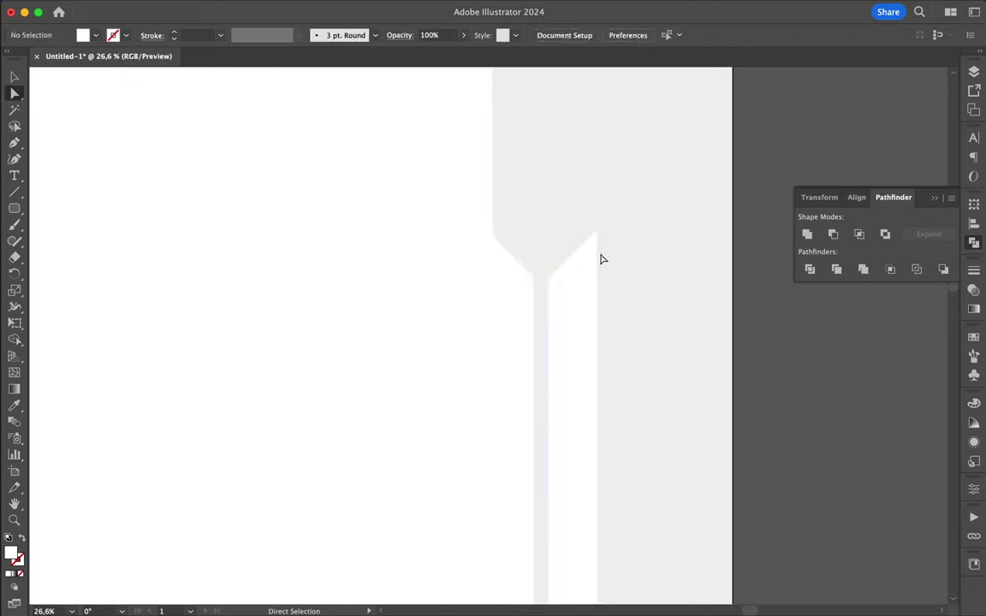
scroll(587, 264, "down", 2)
key("v")
scroll(589, 269, "down", 2)
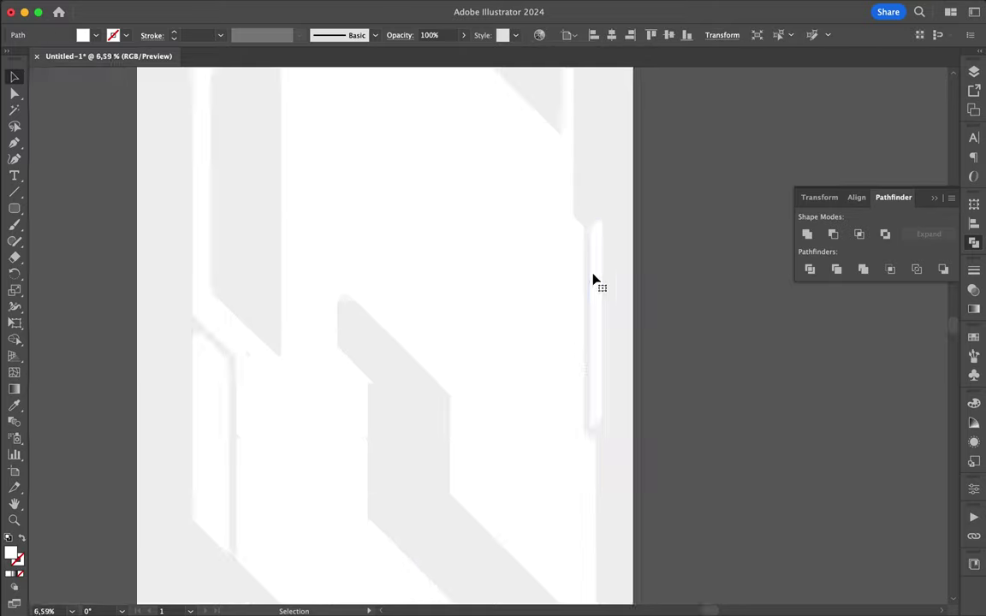
Step: Select the thin strip's points, then adjust a corner point on the tall grey shape
left_click(592, 281)
scroll(592, 282, "down", 2)
key("a")
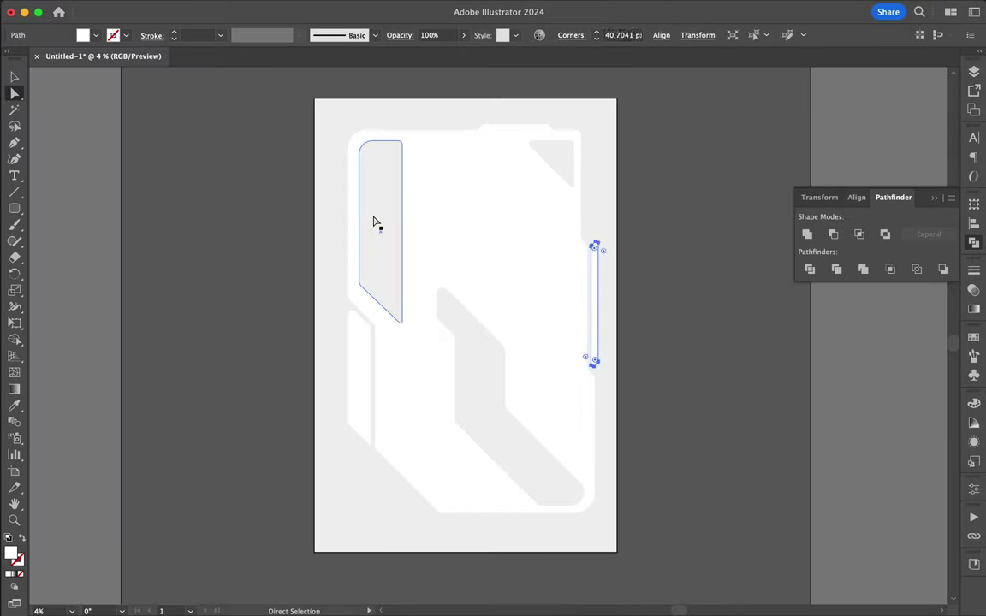
left_click(422, 253)
left_click_drag(378, 293, 398, 307)
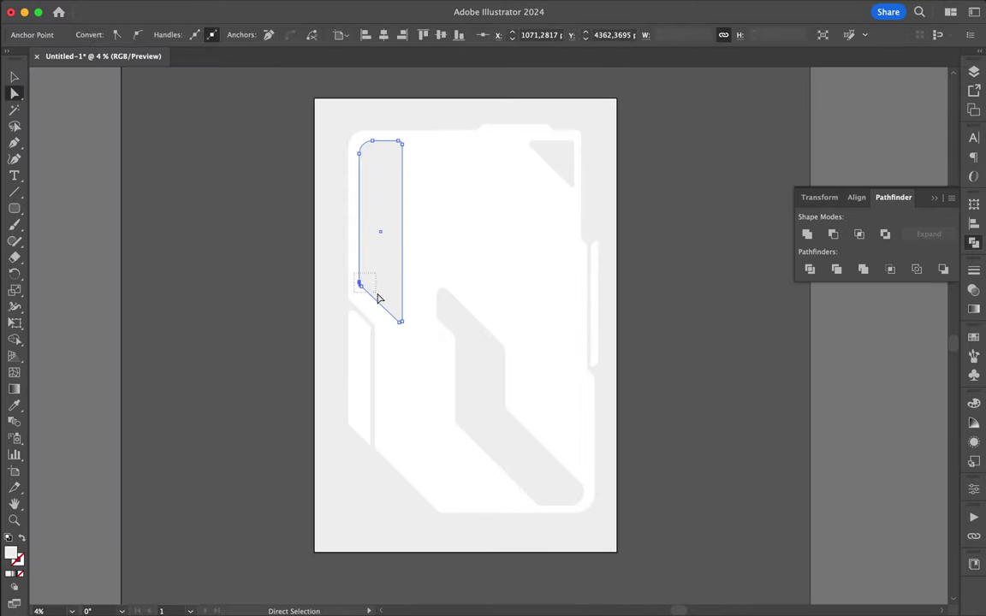
left_click(418, 319)
Step: Pen-draw a closed diagonal stripe across the tall grey shape and view it in Outline mode
key("p")
scroll(391, 241, "up", 3)
left_click(319, 96)
left_click(319, 122)
left_click(414, 216)
left_click(320, 97)
key("ctrl+y")
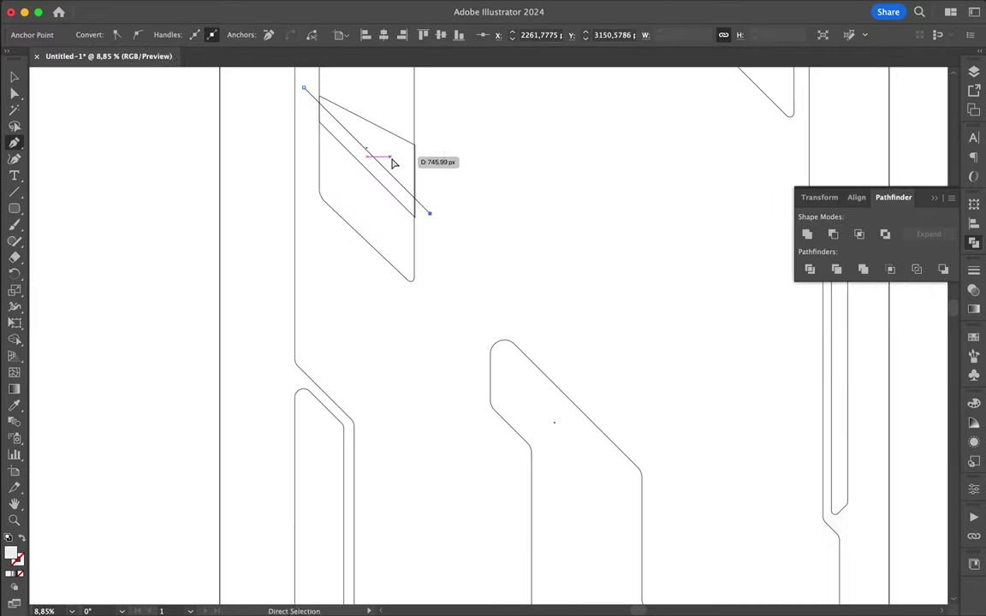
Step: Move the diagonal stripe into place on the grey shape and pick one of its corner points
key("v")
scroll(341, 171, "up", 3)
mouse_move(286, 162)
left_mouse_down()
mouse_move(240, 250)
mouse_move(488, 253)
left_mouse_up()
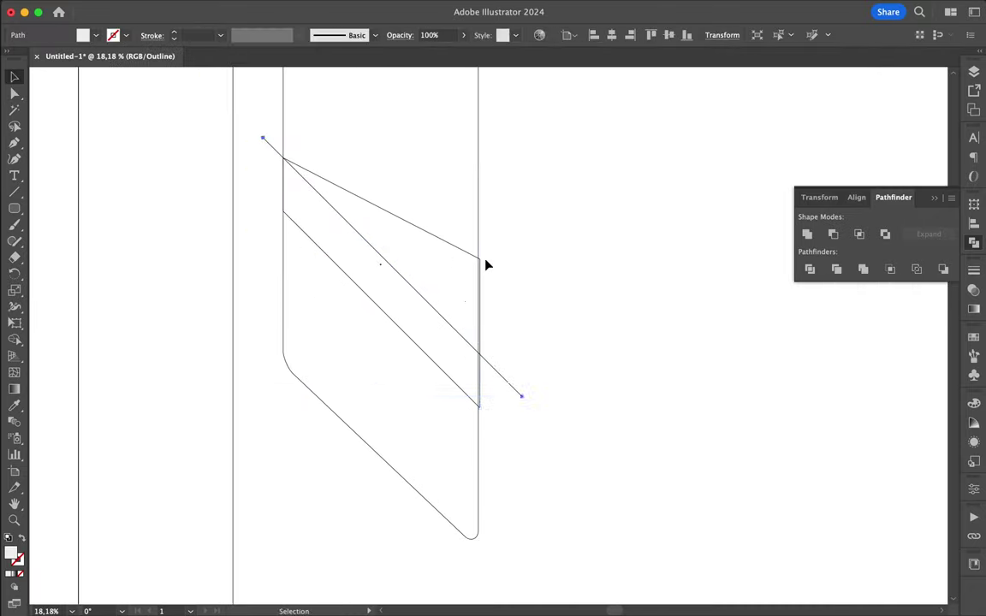
key("a")
left_click(479, 354)
scroll(473, 416, "up", 3)
Step: Duplicate the stripe just below the first one, then return to Preview and deselect
key("v")
scroll(493, 484, "down", 3)
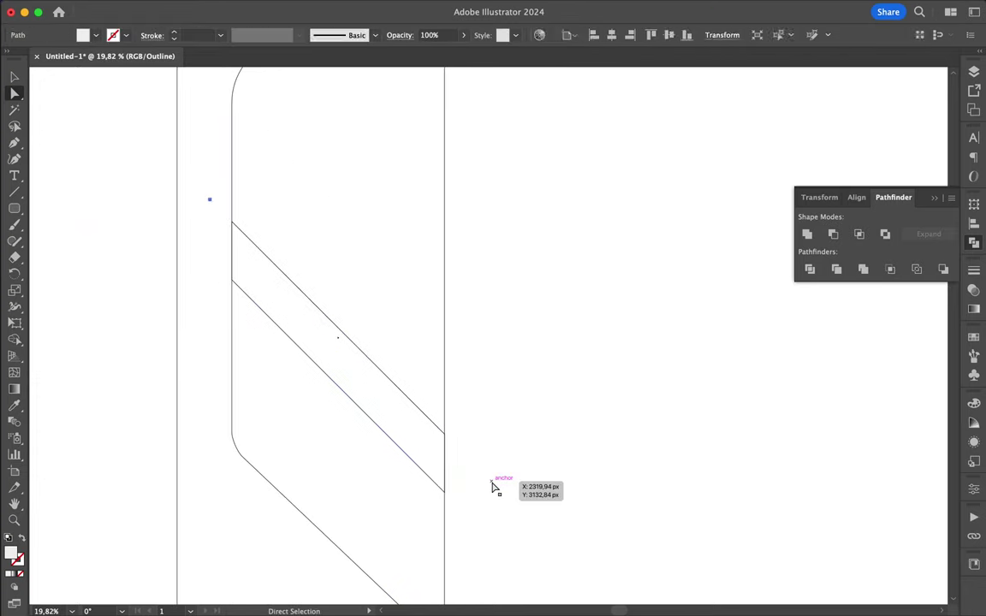
left_click(493, 485)
scroll(455, 352, "down", 3)
scroll(443, 435, "up", 3)
left_click_drag(442, 438, 496, 470)
key("ctrl+y")
scroll(506, 424, "down", 2)
scroll(642, 391, "down", 2)
left_click(758, 398)
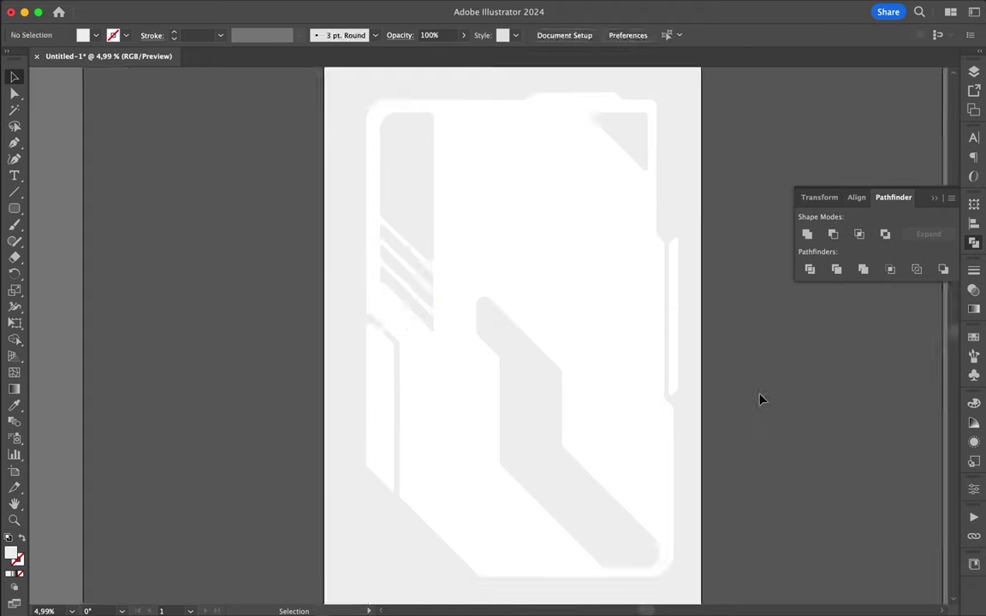
Step: Reshape the diagonal panel by moving its upper anchors
key("a")
left_click(589, 501)
left_click_drag(472, 339, 447, 311)
left_click_drag(440, 235, 556, 398)
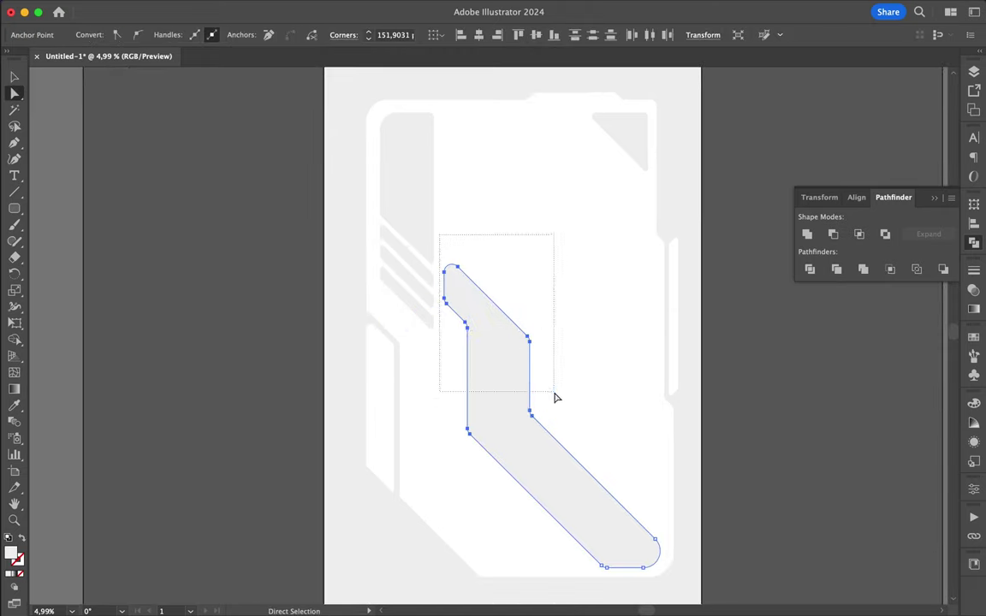
left_click_drag(447, 287, 446, 347)
left_click(538, 300)
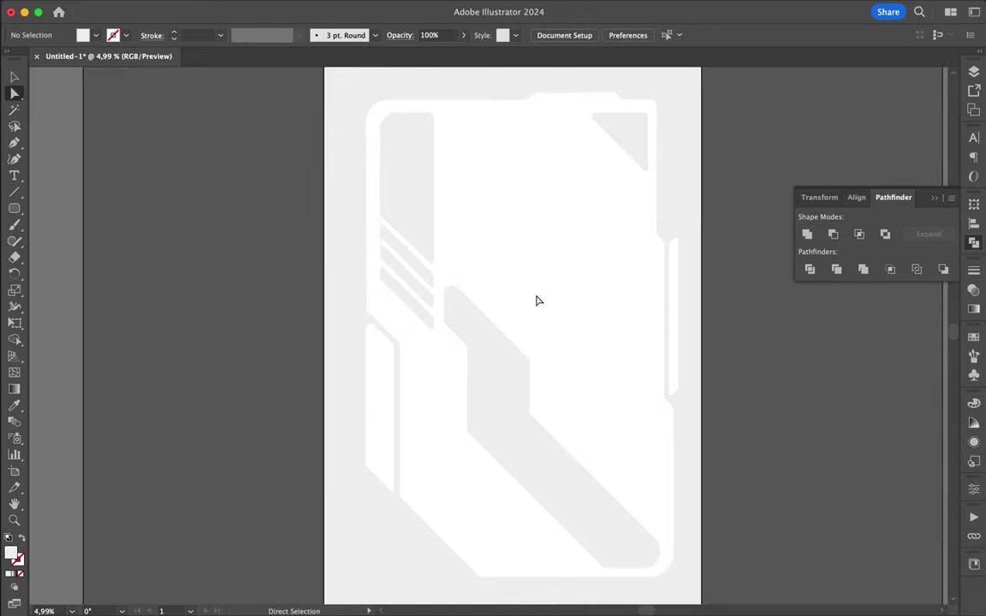
Step: Rotate the panel upright, stretch its top anchors up, and add a horizontal ruler guide near the top
left_click_drag(660, 286, 627, 281)
left_click_drag(531, 402, 494, 385)
left_click(512, 255)
left_click_drag(511, 258, 511, 140)
key("ctrl+r")
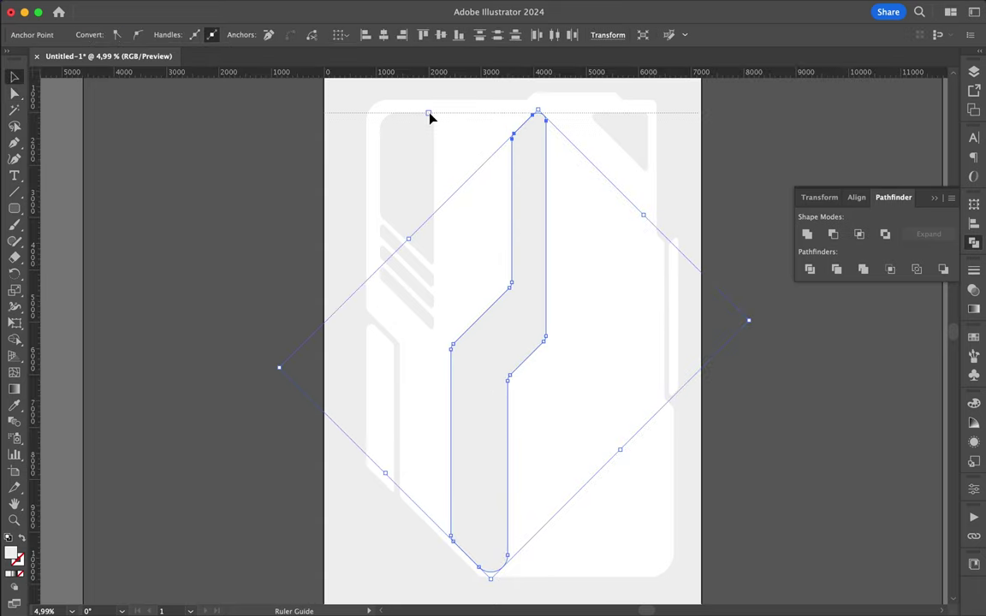
left_click_drag(428, 72, 436, 112)
Step: Nudge the tall panel into place and draw a small circle near the bottom-right corner
left_click(503, 556)
key("v")
left_click_drag(492, 569, 482, 540)
left_click(746, 446)
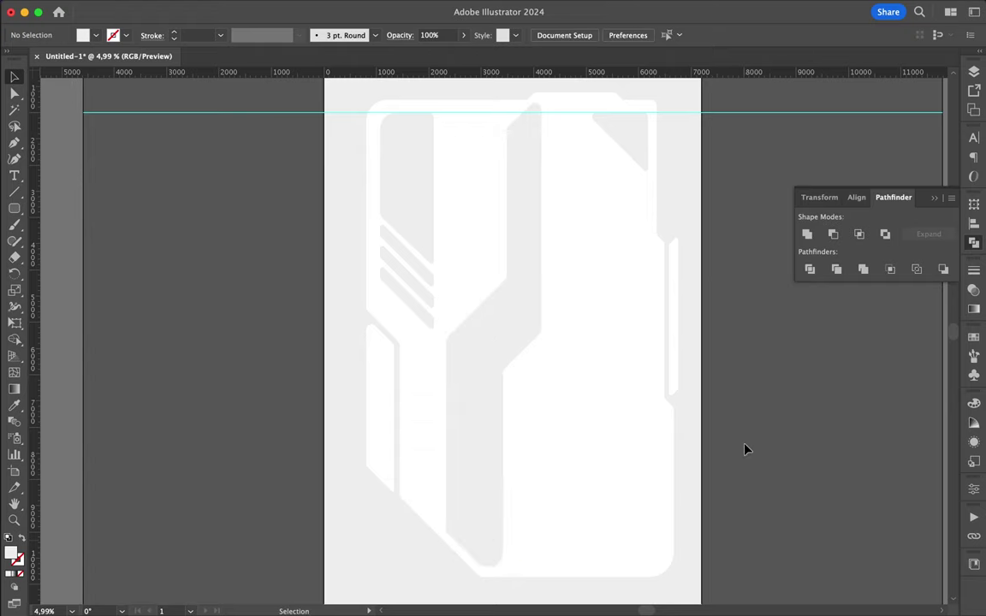
key("l")
left_click_drag(601, 502, 647, 548)
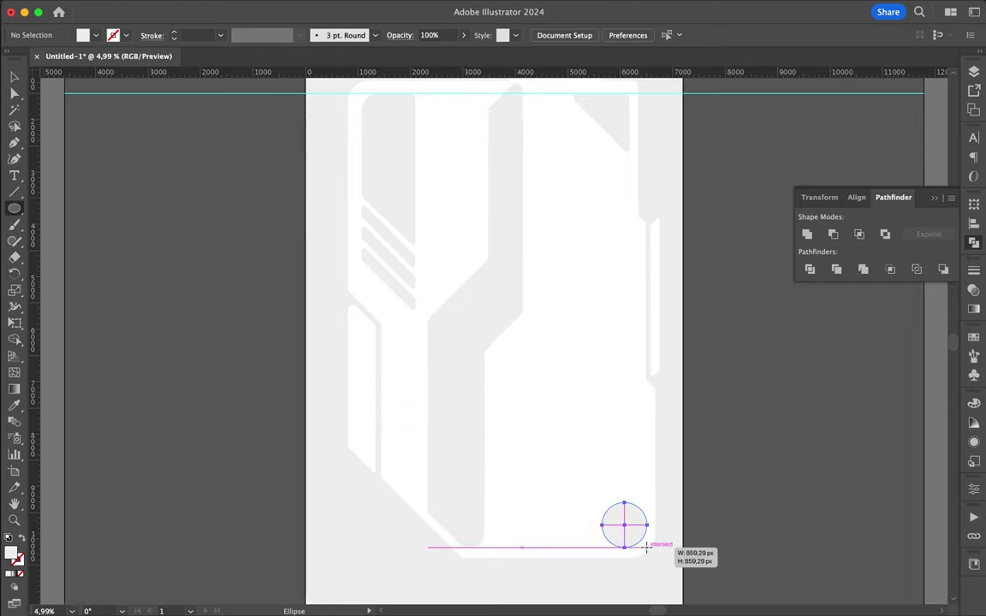
Step: Deselect, reselect and deselect the new bottom-right grey circle to check its placement
key("v")
left_click(781, 535)
left_click(633, 528)
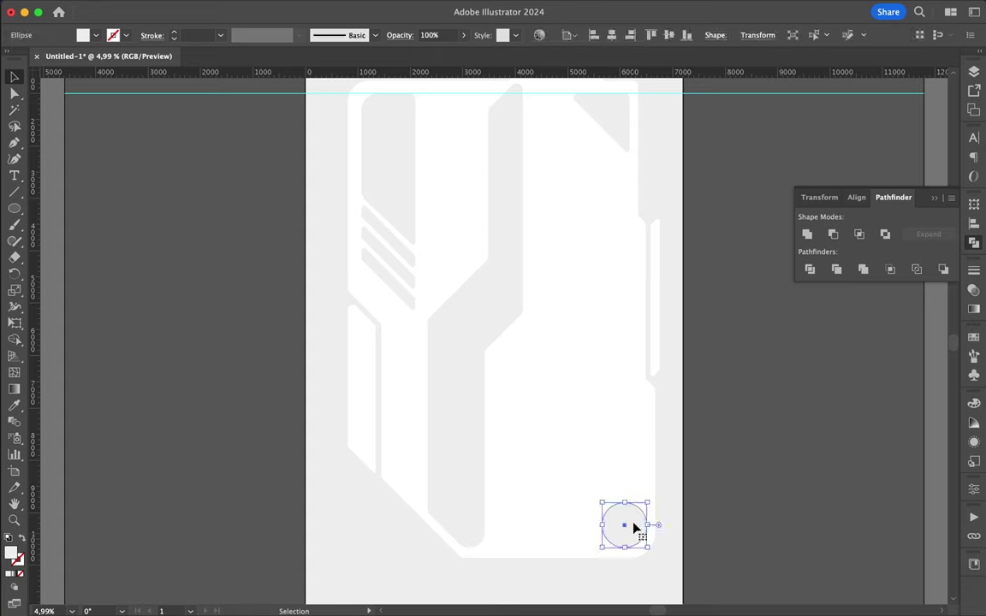
scroll(741, 475, "up", 3)
left_click(652, 562)
scroll(652, 563, "down", 1)
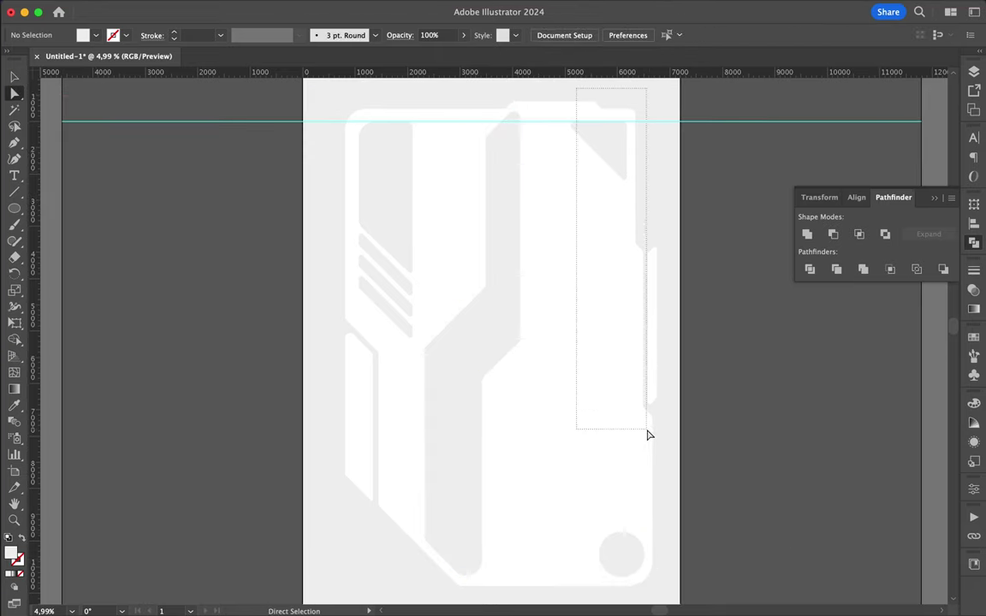
Step: Select the outer frame's anchors and pull a right-side anchor left
left_click_drag(639, 275, 642, 275)
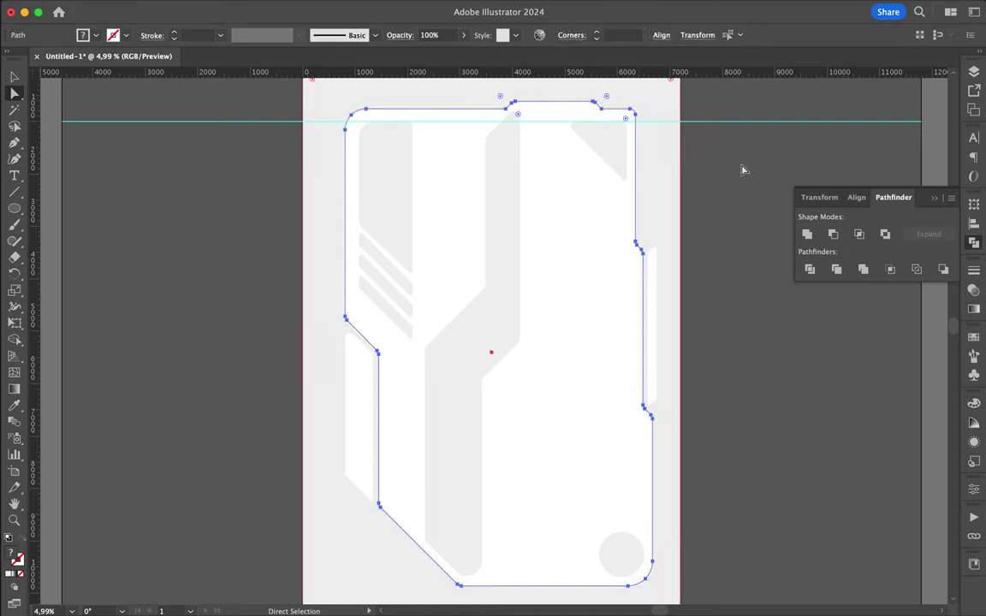
left_click(742, 167)
left_click_drag(577, 88, 649, 295)
left_click_drag(635, 244, 529, 246)
scroll(466, 94, "up", 3)
Step: Delete a top corner anchor of the outer frame with the Pen tool
left_click(553, 111)
key("p")
left_click(503, 111)
left_click(508, 118)
Step: Select two lower-left anchors of the frame and drag them to reshape it
key("a")
scroll(732, 369, "up", 3)
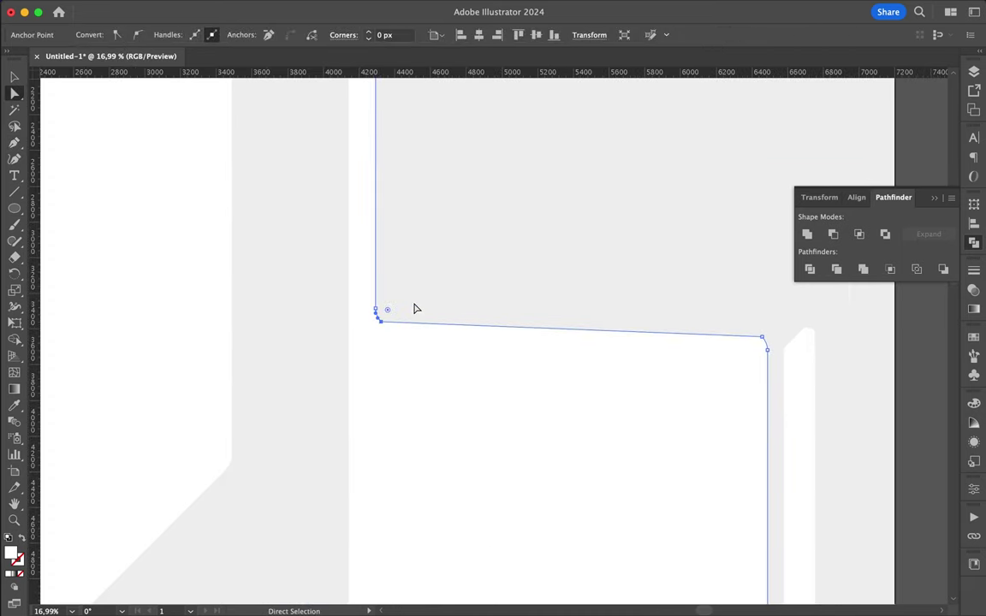
scroll(414, 308, "down", 3)
scroll(413, 309, "down", 3)
left_click(539, 370)
left_click(303, 425)
left_click(302, 319, "shift")
left_click_drag(342, 355, 341, 352)
key("ctrl+shift+a")
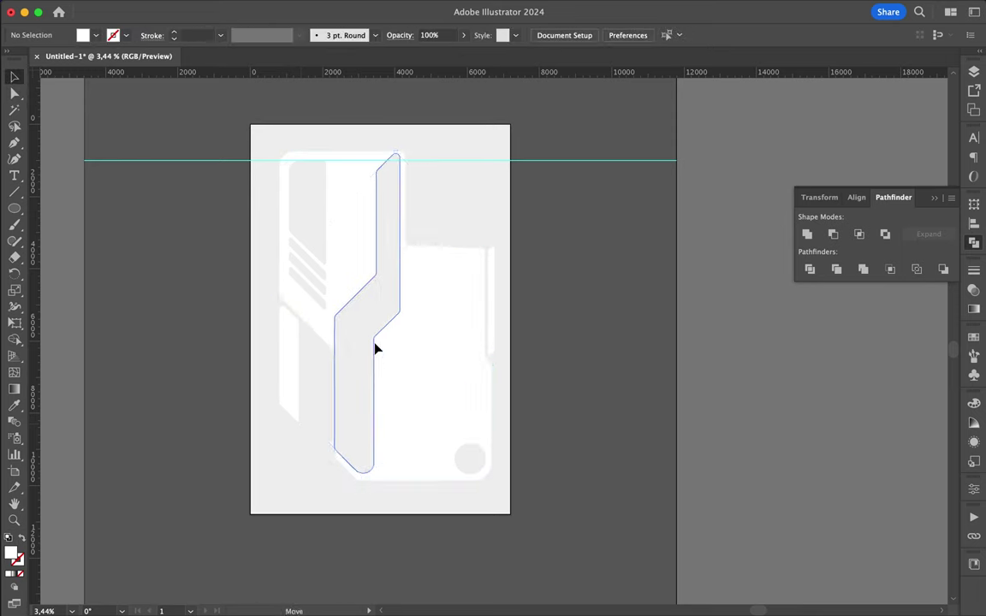
Step: Draw a closed trial panel outline with the Pen tool
key("v")
key("p")
left_click(307, 152)
left_click(279, 180)
left_click(279, 297)
left_click(332, 350)
left_click(332, 433)
left_click(379, 481)
left_click(449, 481)
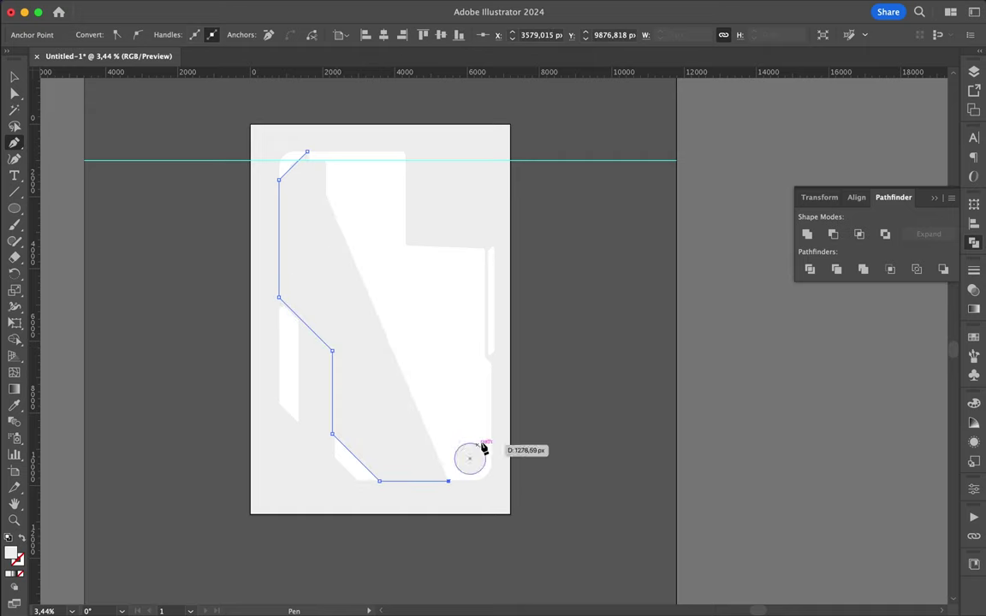
left_click(494, 435)
left_click(495, 365)
left_click(381, 174)
left_click(357, 151)
left_click(307, 151)
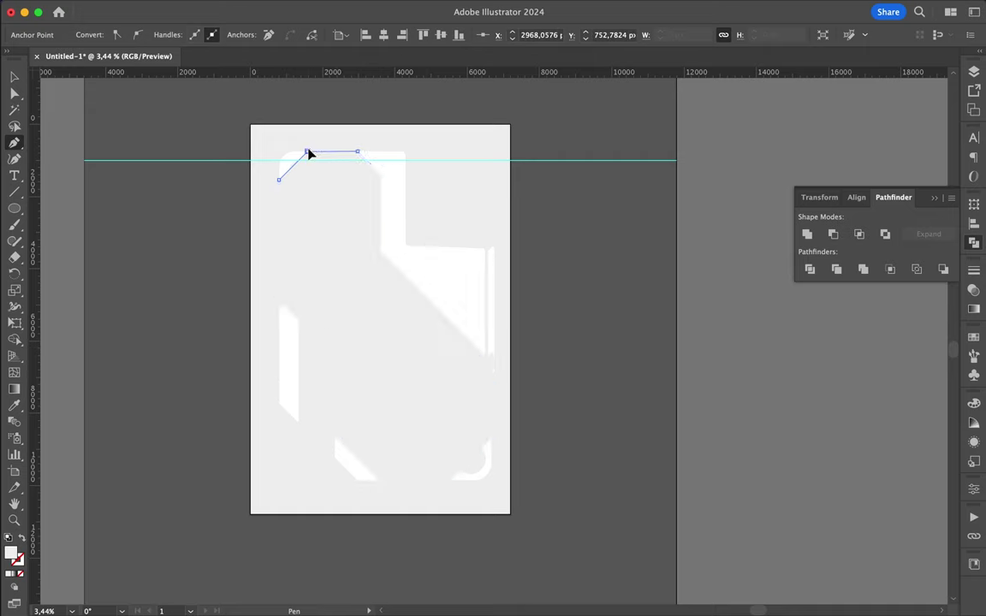
Step: Fill the trial shape white with the Eyedropper and adjust its anchors
key("v")
key("i")
left_click(304, 343)
scroll(391, 330, "up", 3)
key("a")
left_click_drag(300, 512, 299, 539)
left_click_drag(363, 589, 334, 590)
scroll(416, 393, "down", 3)
left_click_drag(405, 410, 405, 457)
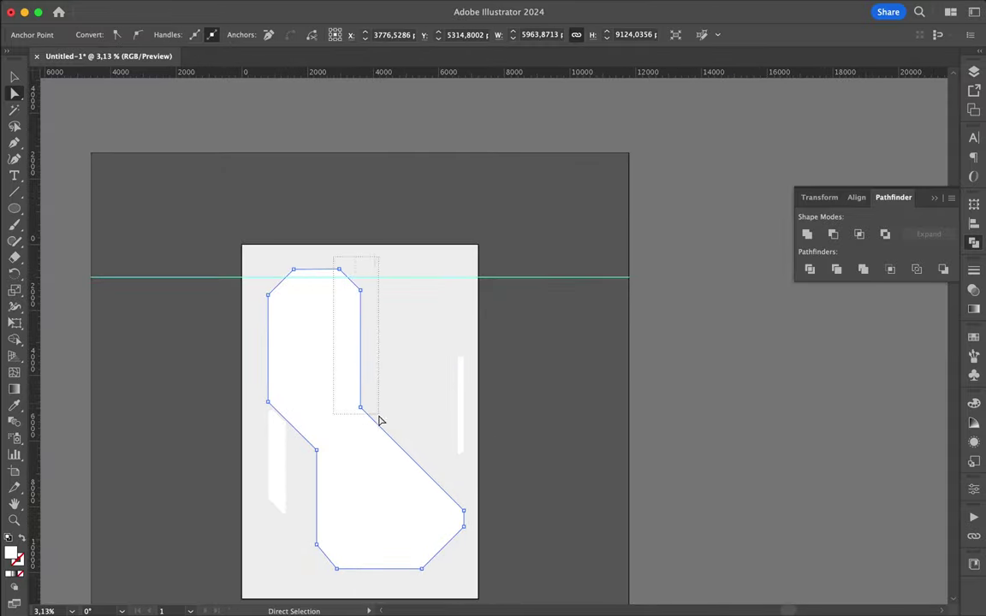
left_click_drag(360, 408, 336, 384)
left_click_drag(315, 247, 317, 251)
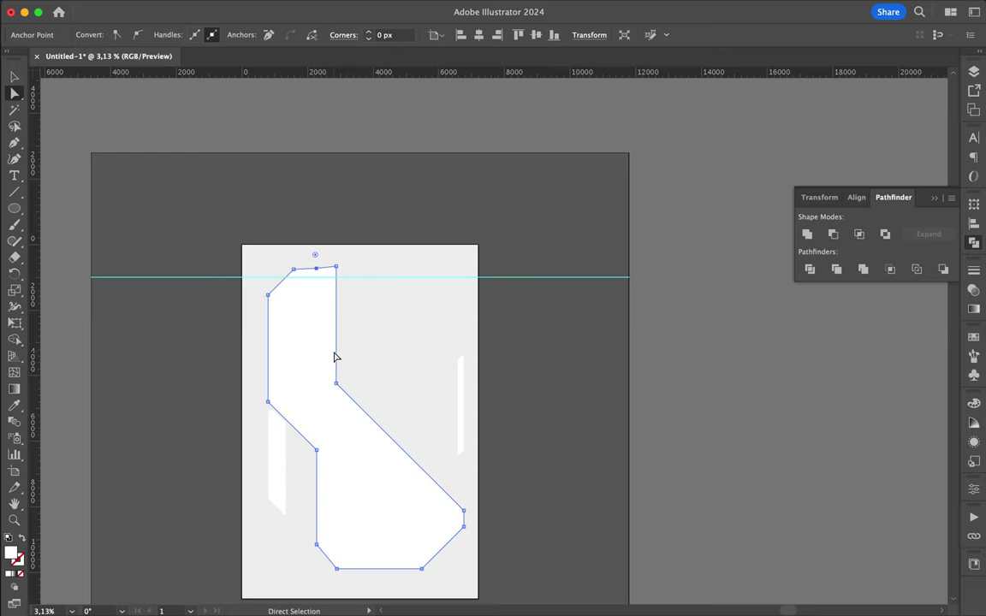
Step: Delete the trial panel and redraw a larger closed outline with a right-side notch
key("Delete")
key("p")
left_click(287, 278)
left_click(269, 386)
left_click(362, 479)
left_click(388, 573)
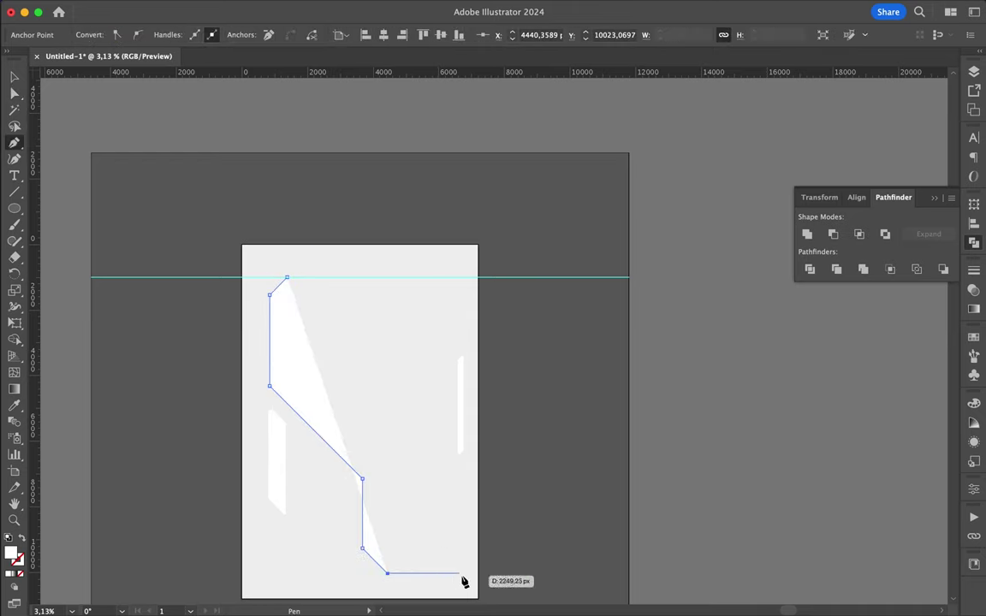
left_click(455, 574)
left_click(466, 562)
left_click(466, 471)
left_click(375, 381)
left_click(376, 351)
left_click(444, 351)
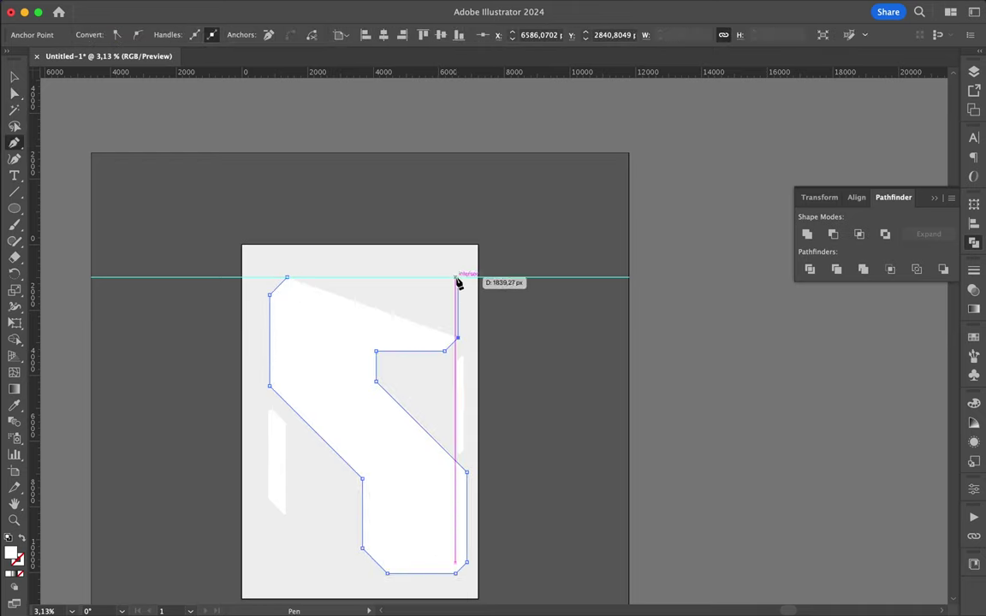
left_click(456, 276)
left_click(286, 278)
Step: Select the thin strip at the right edge for anchor editing
key("v")
left_click(460, 404)
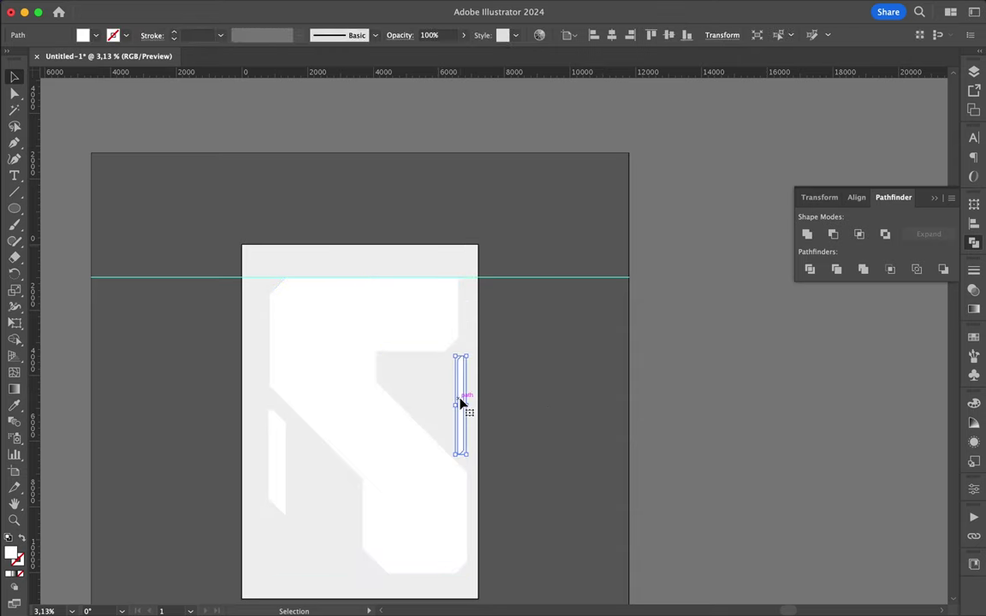
key("a")
scroll(342, 548, "up", 2)
Step: Move an anchor of the shape and widen the slanted left panel
left_click_drag(360, 444, 396, 482)
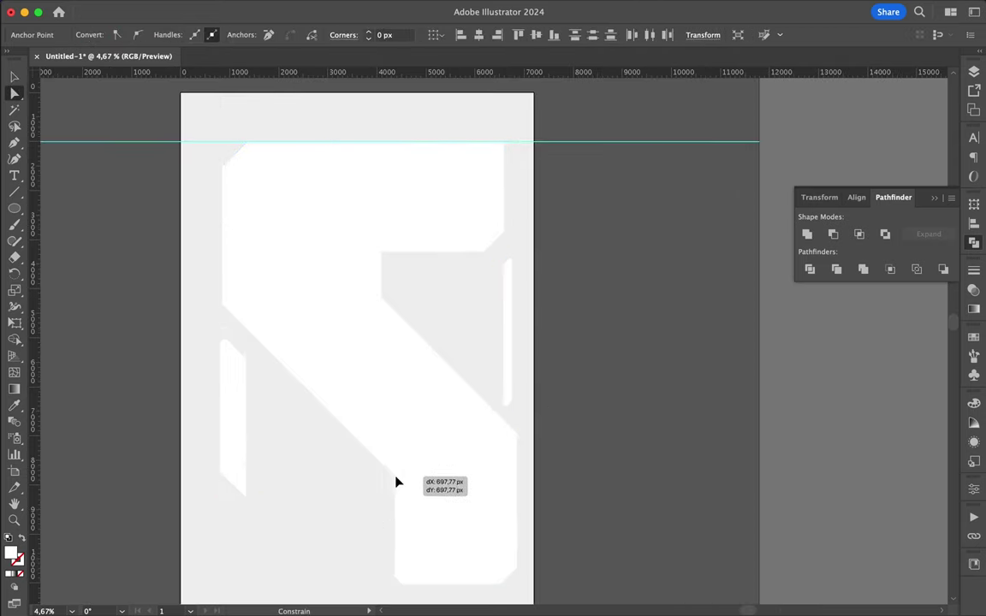
left_click(244, 370)
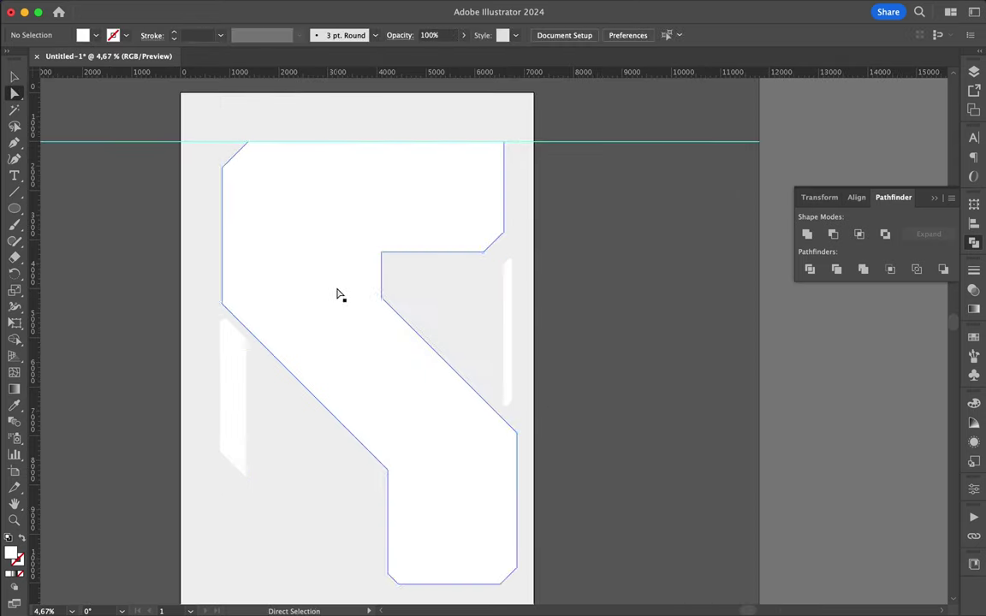
key("a")
left_click_drag(336, 292, 277, 381)
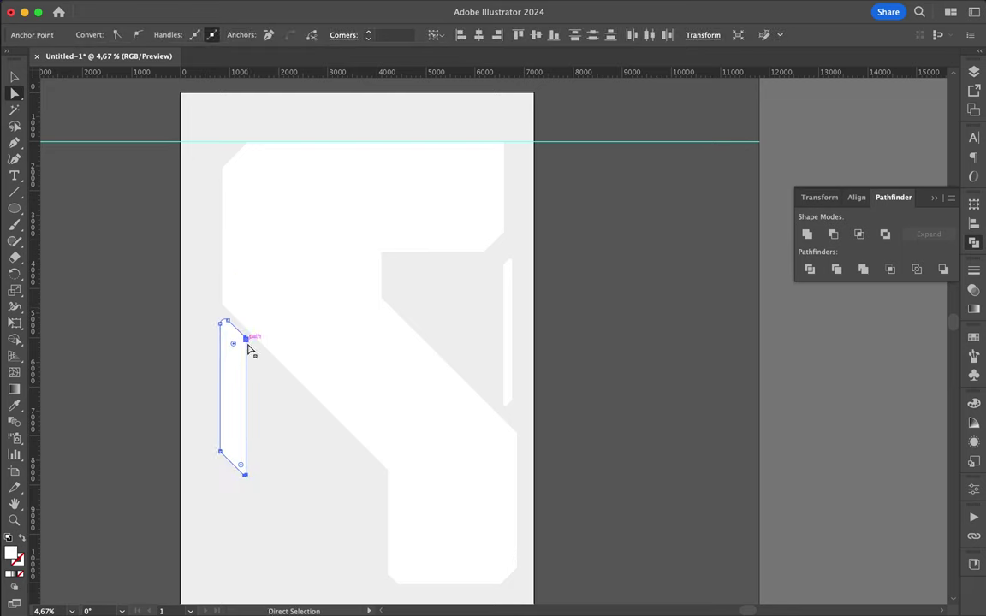
left_click_drag(248, 346, 295, 394)
Step: Shift a shape down-left and raise the slanted panel's left anchor
key("v")
left_click(500, 320)
key("Return")
key("Escape")
left_click_drag(517, 361, 466, 370)
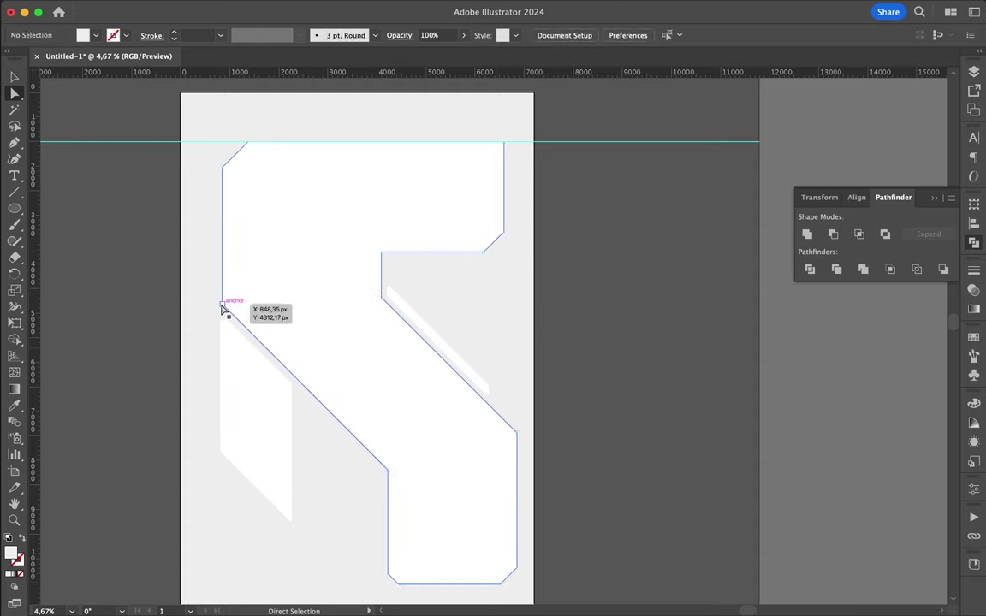
left_click(386, 469)
mouse_move(221, 306)
left_mouse_down()
mouse_move(224, 287)
mouse_move(264, 351)
left_mouse_up()
Step: Move the stripe parallelogram lower onto the slanted panel
key("v")
left_click(253, 295)
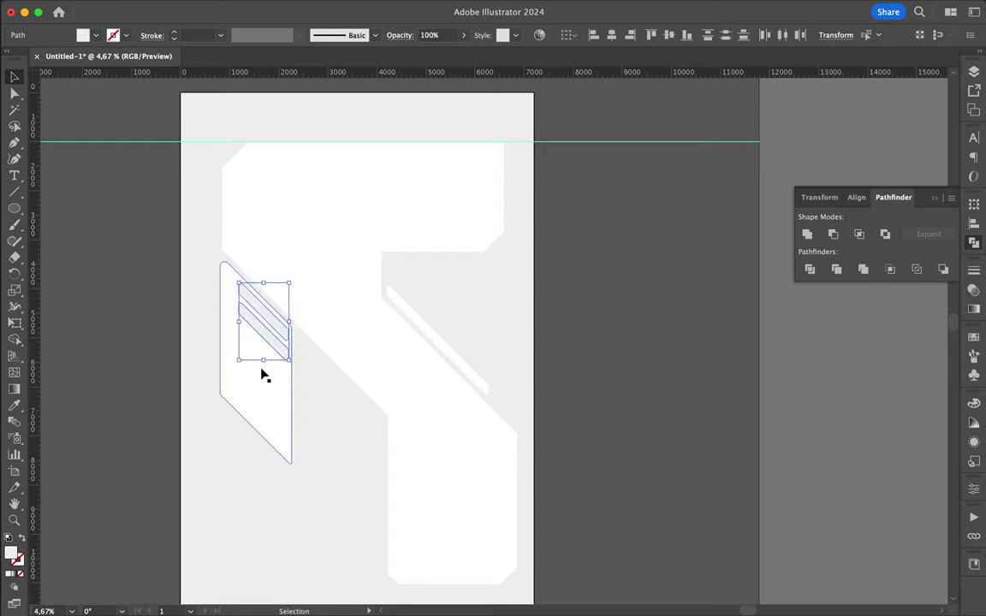
left_click(474, 335)
left_click(293, 315)
Step: Change the tall shape's stacking order and move it down and right
right_click(342, 200)
left_click(378, 473)
left_click_drag(356, 269, 509, 522)
left_click_drag(274, 353, 274, 354)
left_click(346, 425)
Step: Turn the tall shape horizontal and lift it up
mouse_move(484, 451)
left_mouse_down()
mouse_move(417, 433)
mouse_move(345, 501)
left_mouse_up()
key("super+t")
mouse_move(447, 469)
left_mouse_down()
mouse_move(325, 158)
mouse_move(326, 205)
left_mouse_up()
key("super+shift+a")
Step: Select anchors on the big white panel and the slanted panel's bottom corner
key("a")
left_click(231, 166)
scroll(231, 165, "up", 3)
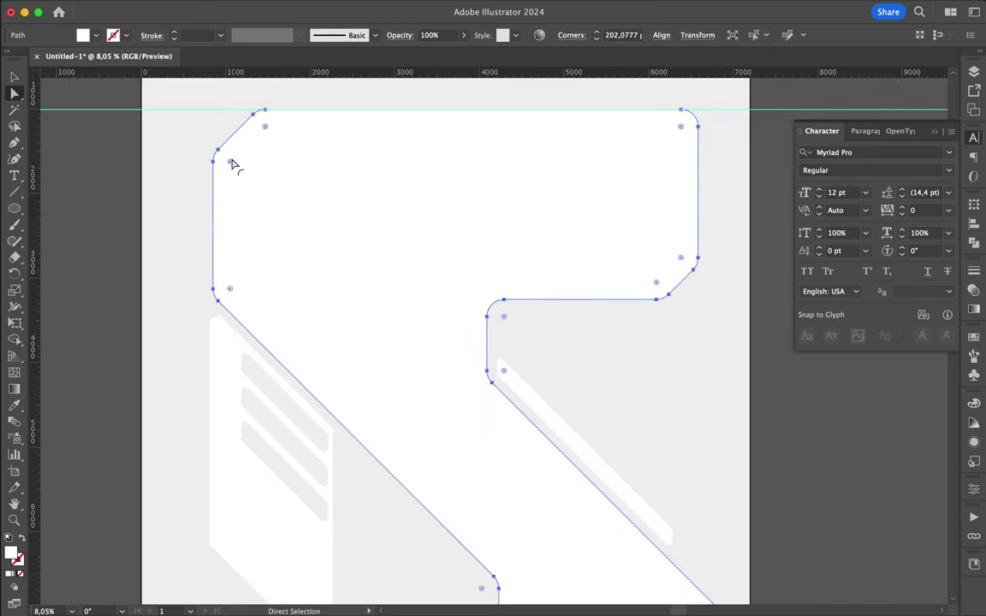
scroll(663, 359, "down", 3)
scroll(463, 402, "up", 3)
left_click(463, 402)
scroll(469, 447, "up", 2)
scroll(531, 343, "up", 2)
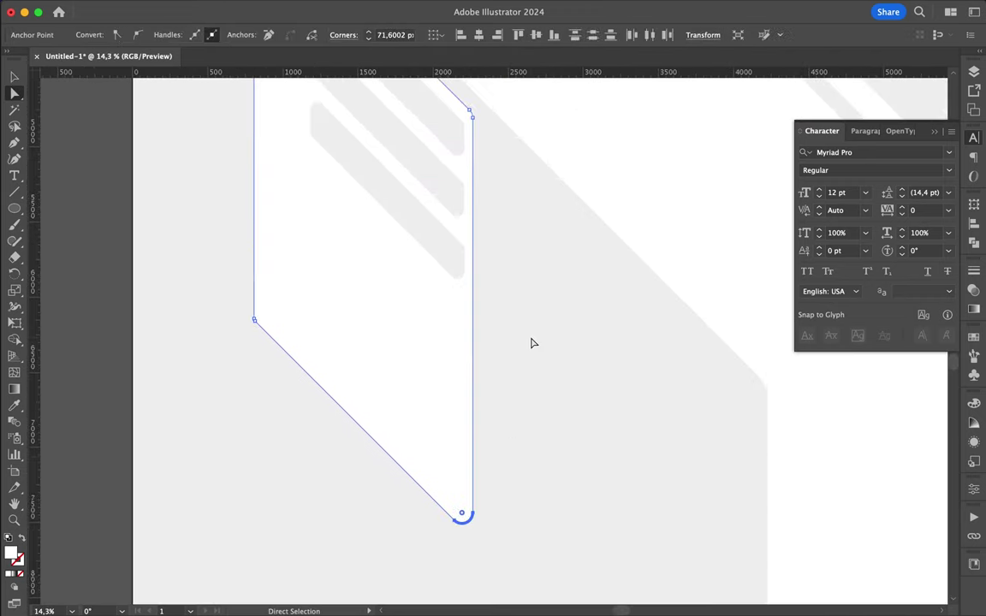
scroll(530, 343, "down", 3)
scroll(554, 282, "up", 2)
scroll(525, 282, "up", 1)
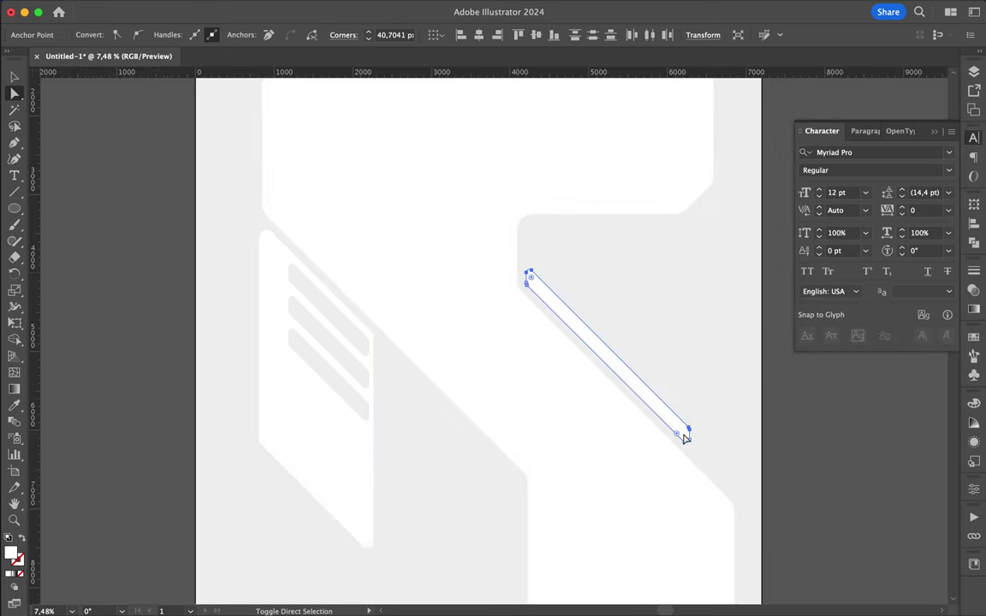
Step: Delete the thin diagonal line
left_click(679, 336)
left_click(678, 428)
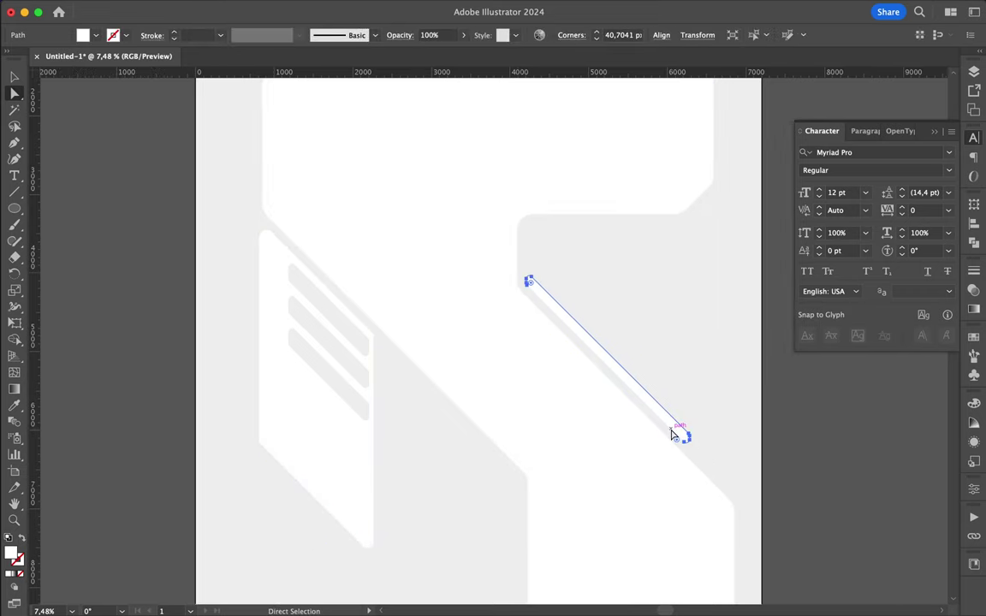
key("Delete")
scroll(596, 307, "down", 2)
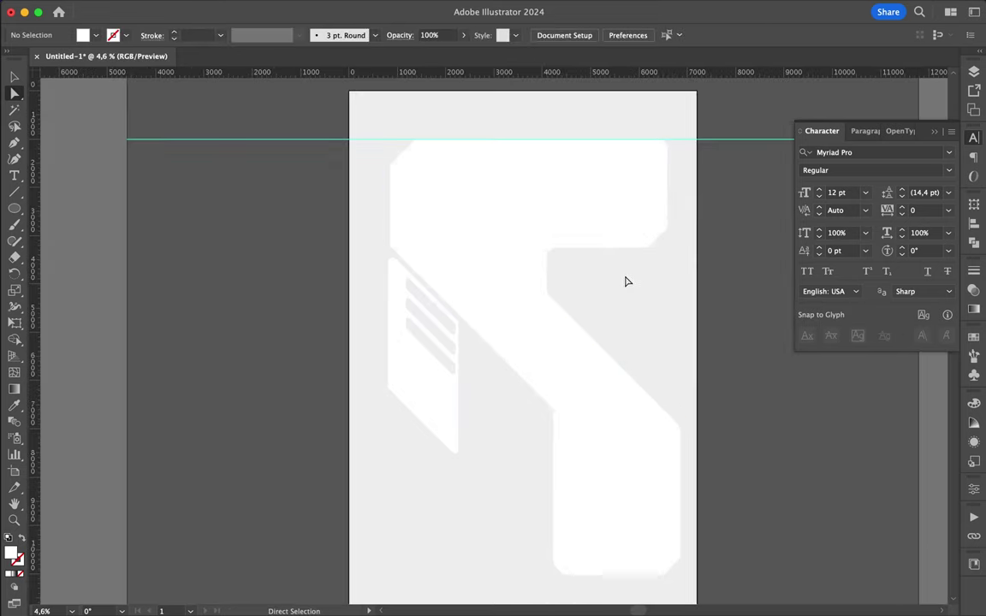
scroll(631, 280, "down", 1)
Step: Send the selected shape to the back and nudge it into place
key("super+a")
key("v")
right_click(631, 196)
left_click(702, 585)
left_click_drag(638, 203, 644, 477)
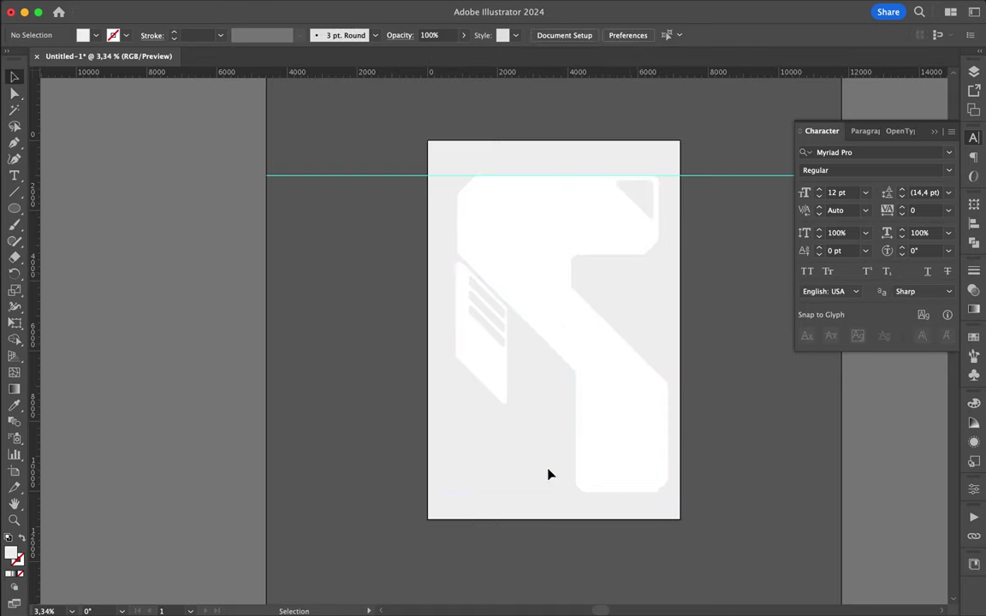
Step: Shrink the small top-right corner triangle
scroll(579, 279, "up", 2)
left_click(624, 227)
left_click_drag(579, 280, 630, 224)
scroll(648, 200, "up", 2)
key("a")
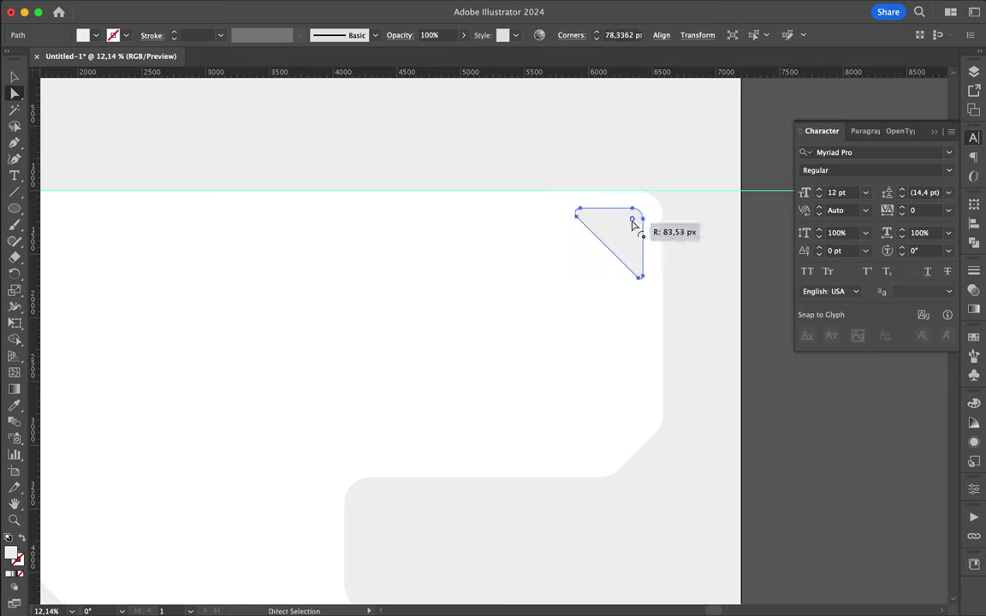
key("v")
key("super+shift+a")
Step: Drag the stripe group toward the lower right
scroll(563, 169, "down", 2)
scroll(612, 161, "down", 2)
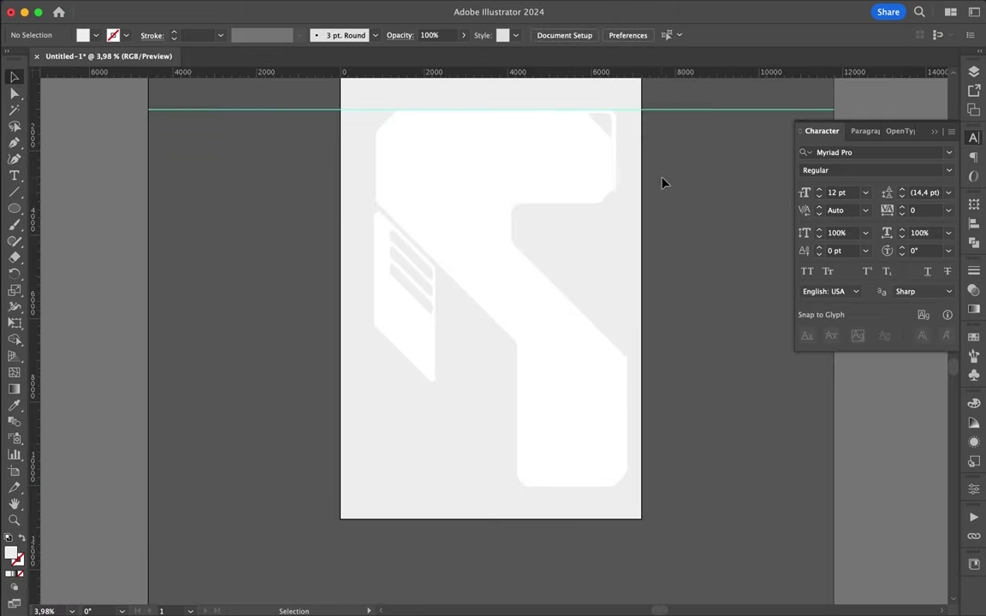
left_click_drag(414, 310, 599, 405)
Step: Reposition the stripe group along the diagonal onto the lower band near the bottom-right block
left_click(471, 352)
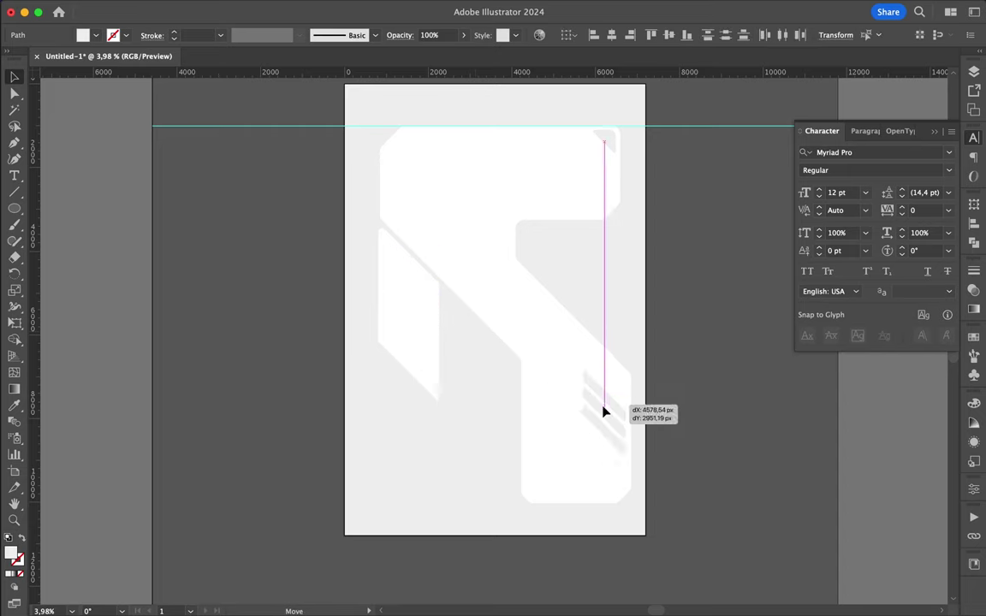
scroll(547, 400, "up", 2)
left_click_drag(530, 359, 583, 397)
scroll(598, 374, "down", 2)
left_click(640, 361)
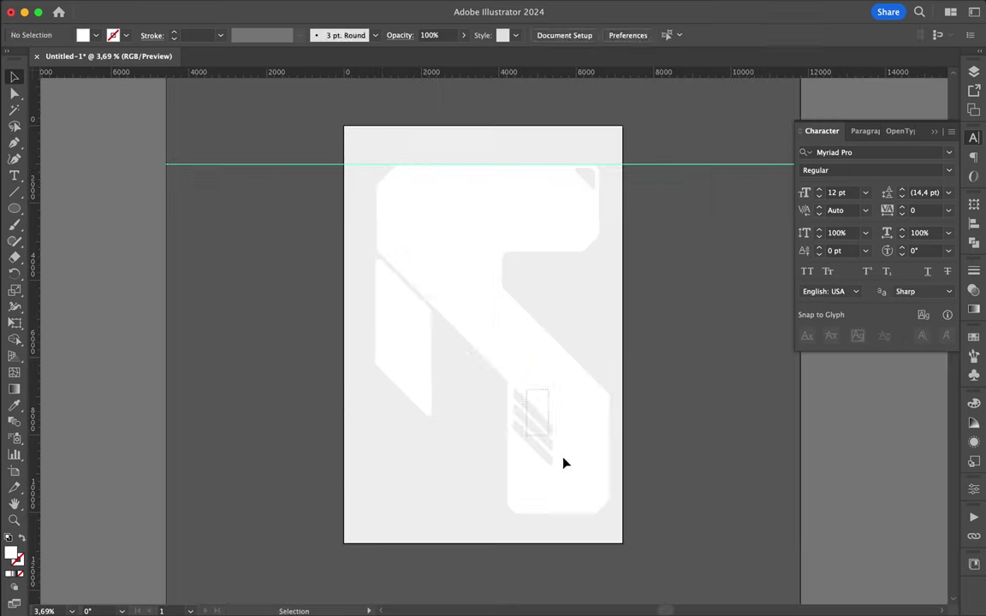
left_click_drag(548, 457, 408, 272)
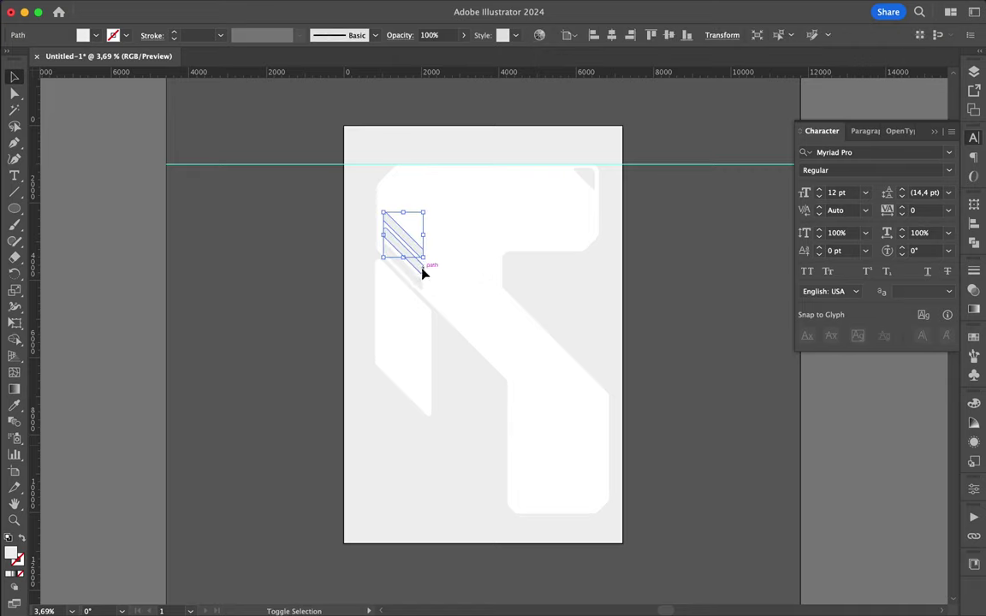
left_click_drag(423, 272, 541, 434)
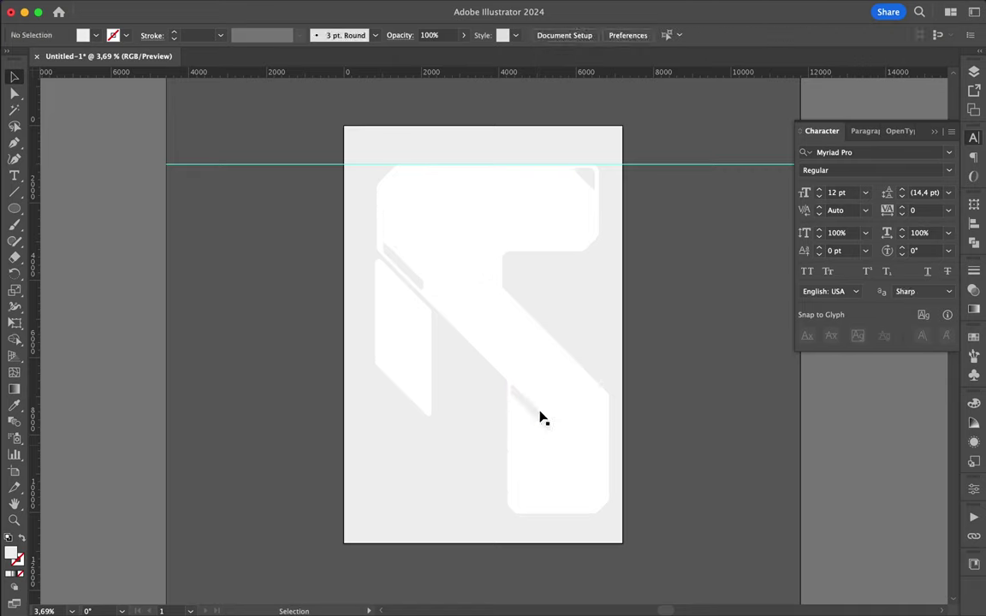
Step: Start the chevron strip path with the Pen tool on the artwork
scroll(438, 230, "up", 2)
key("p")
left_click(323, 143)
left_click(534, 406)
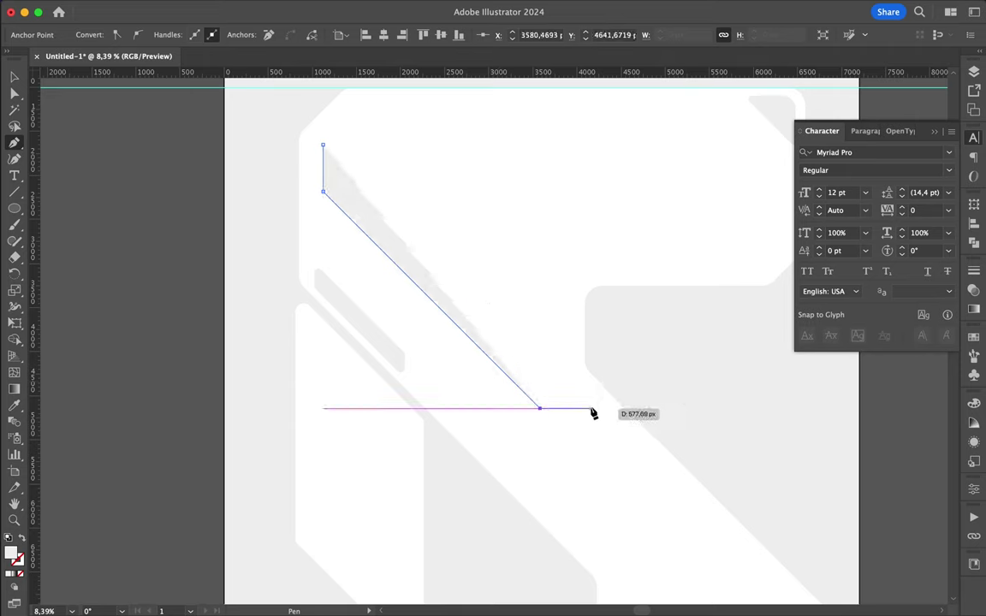
key("ctrl+z")
left_click(552, 178)
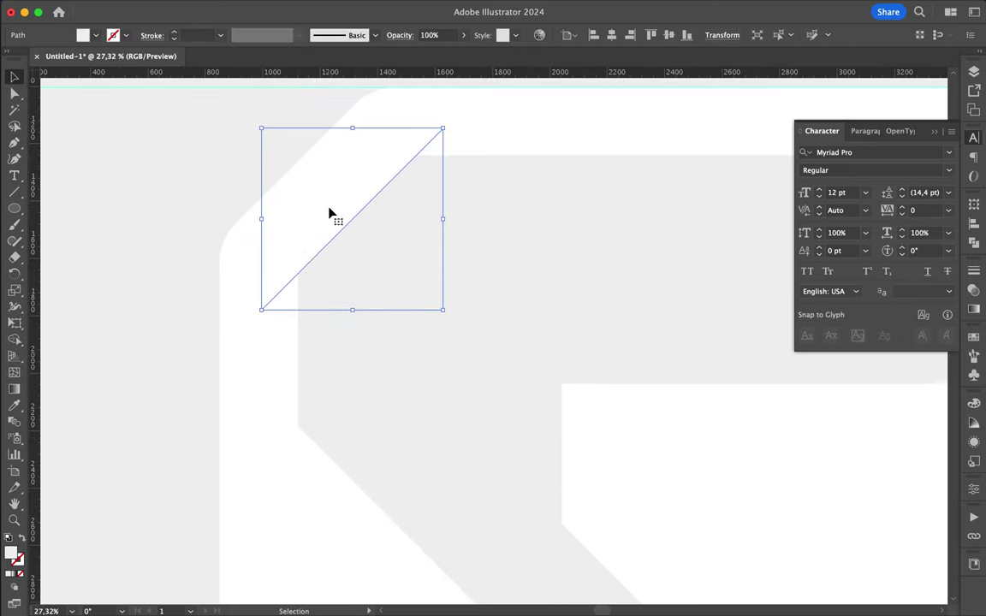
Step: In Outline mode, shift the strip's top corner anchor to the left
key("ctrl+y")
scroll(329, 213, "up", 5)
key("a")
left_click(548, 127)
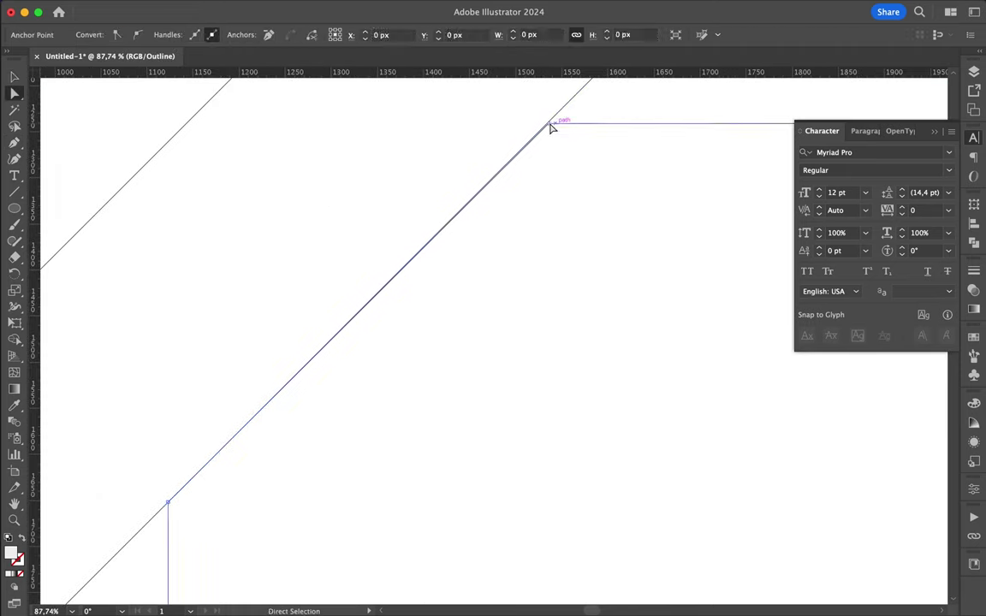
left_click_drag(549, 127, 519, 127)
left_click(168, 503)
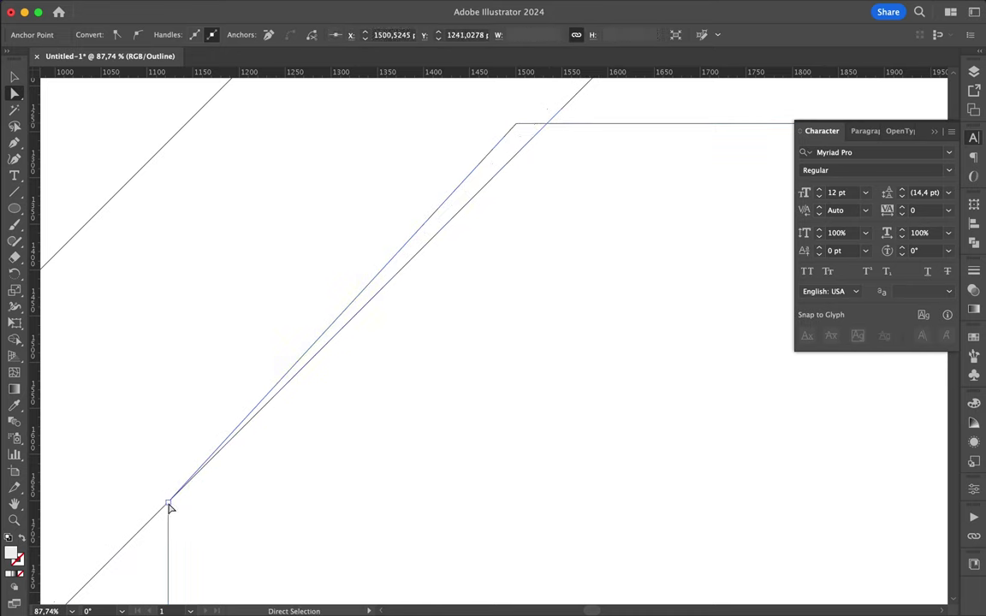
scroll(334, 249, "down", 5)
key("ctrl+y")
Step: Select the new chevron strip to check its anchor points
key("v")
scroll(346, 341, "down", 3)
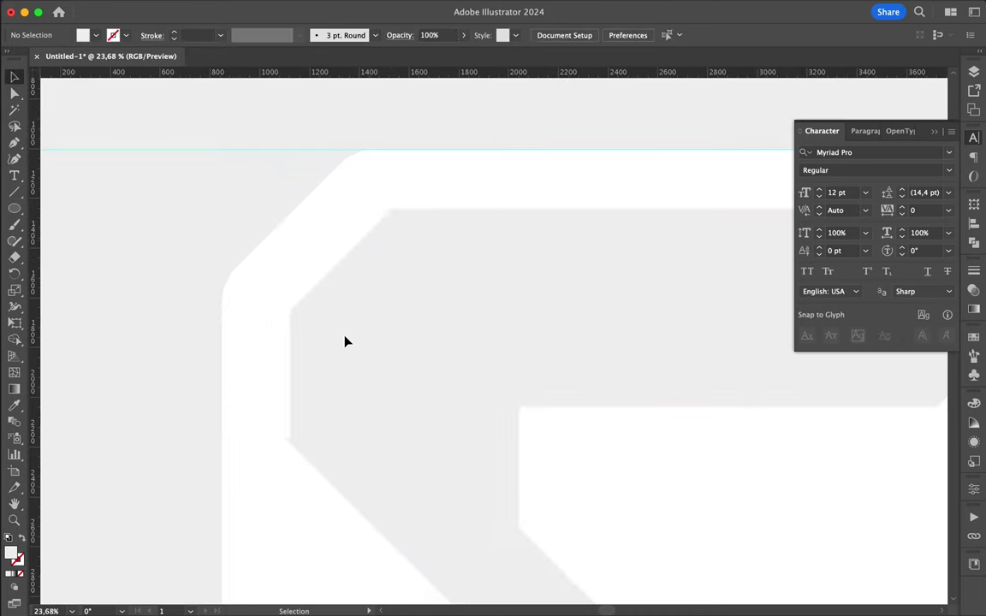
scroll(493, 351, "down", 3)
scroll(493, 350, "down", 3)
scroll(509, 304, "up", 2)
key("a")
left_click(554, 272)
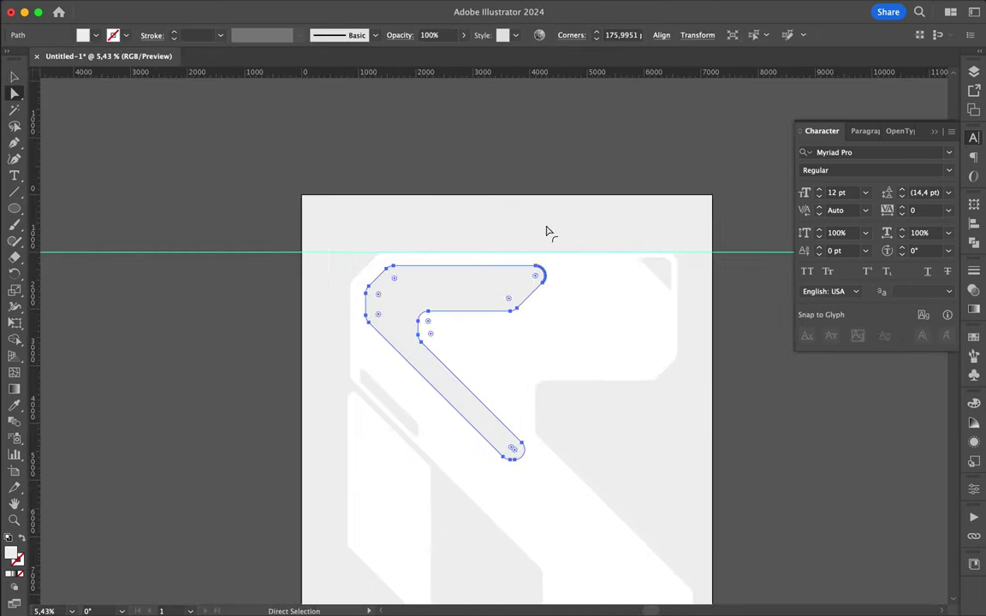
key("v")
scroll(528, 316, "down", 2)
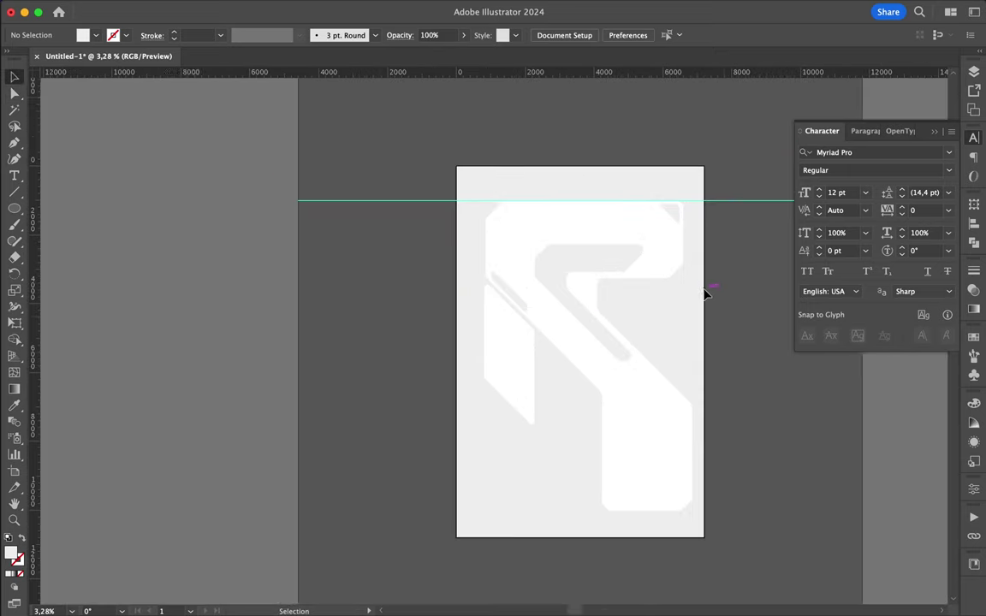
scroll(565, 259, "up", 3)
scroll(502, 286, "down", 4)
Step: Move the chevron strip up and left into place
left_click(497, 291)
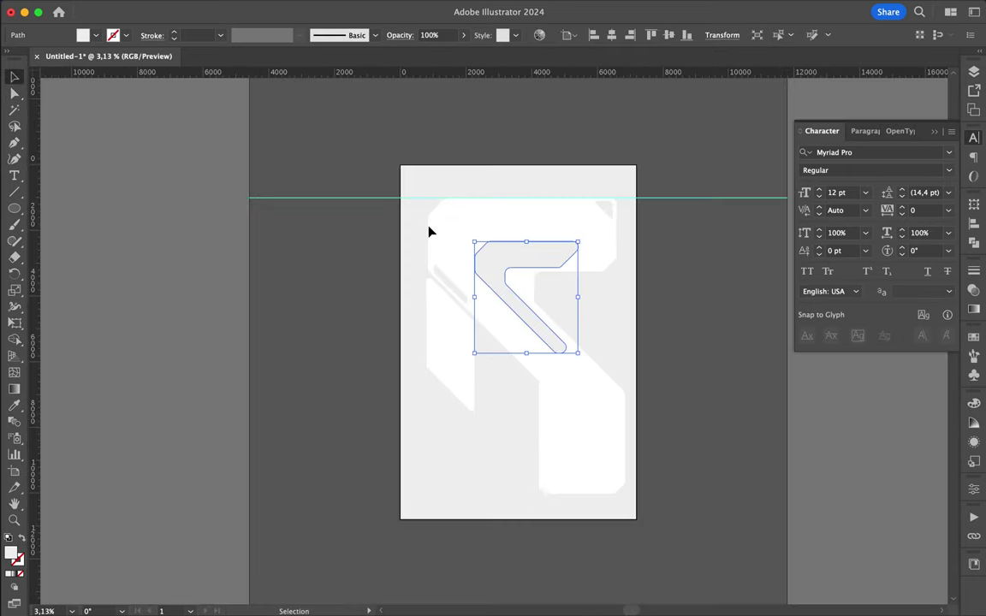
key("a")
left_click(443, 215)
key("v")
left_click_drag(498, 268, 460, 231)
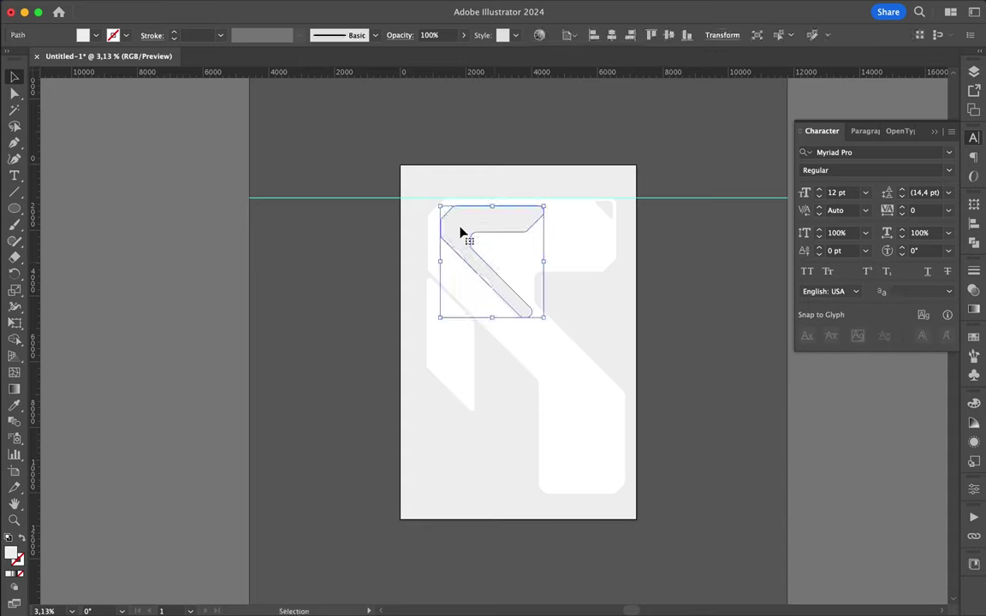
Step: Round the strip's corners to about 172 px with the live corner widgets
scroll(484, 304, "up", 5)
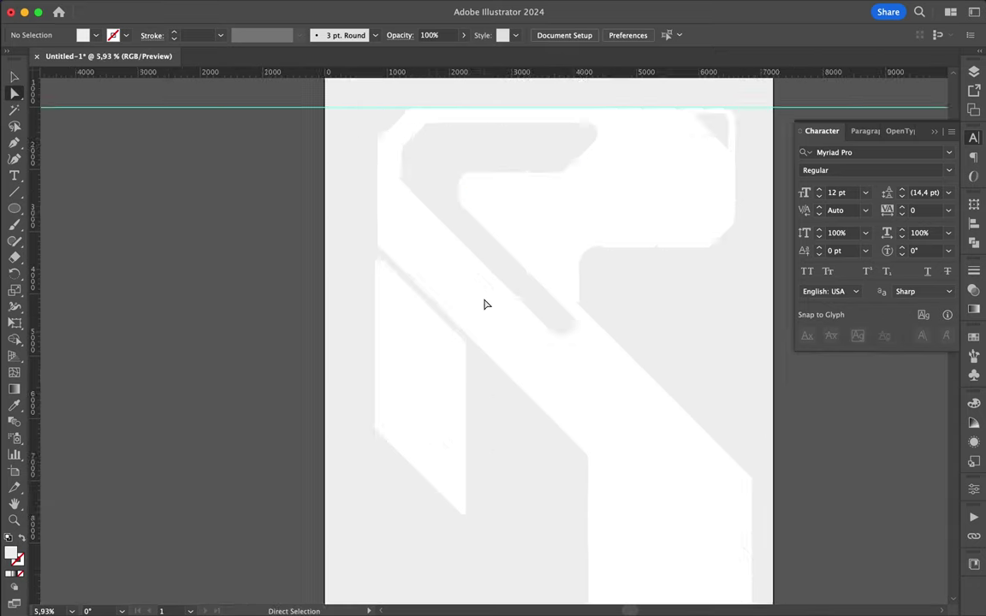
key("a")
left_click(558, 327)
left_click_drag(562, 312, 567, 318)
scroll(574, 320, "down", 2)
left_click(374, 168)
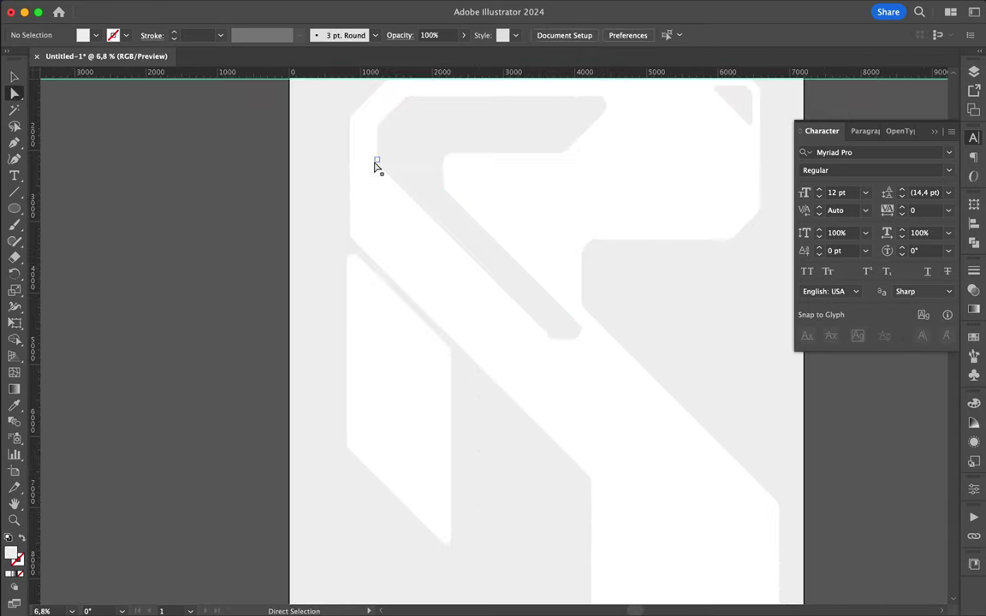
Step: Shift the corner piece's vertical edge to the left and reselect the piece
left_click_drag(415, 176, 417, 174)
left_click_drag(528, 325, 563, 345)
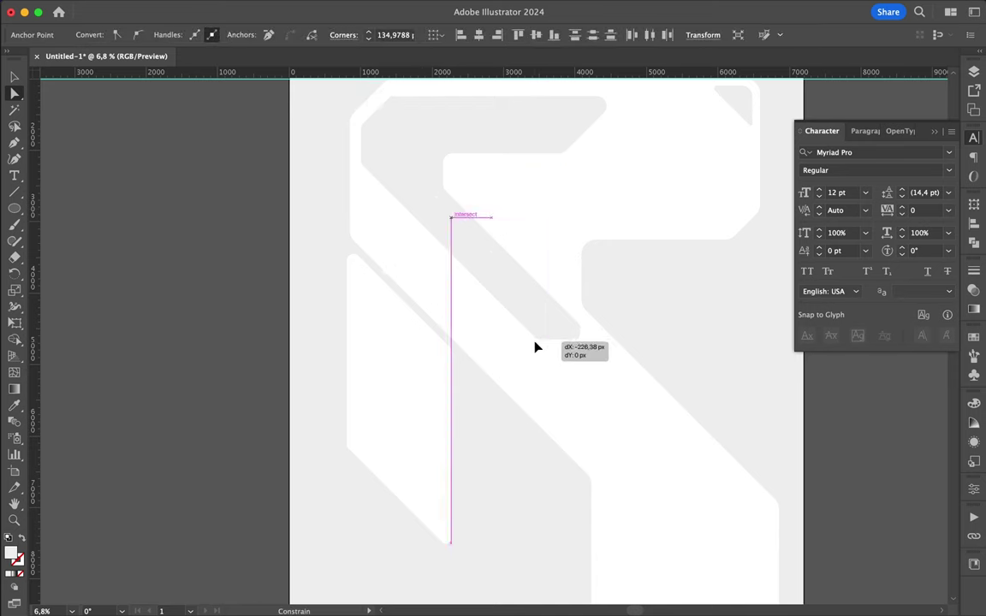
scroll(538, 359, "up", 2)
key("v")
left_click(566, 315)
scroll(557, 325, "down", 2)
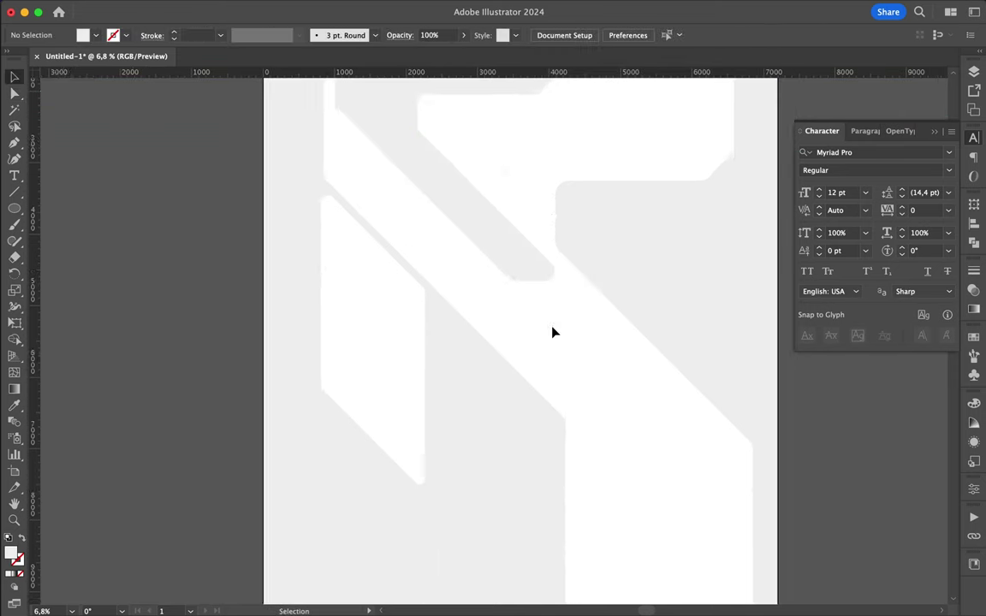
scroll(550, 331, "down", 2)
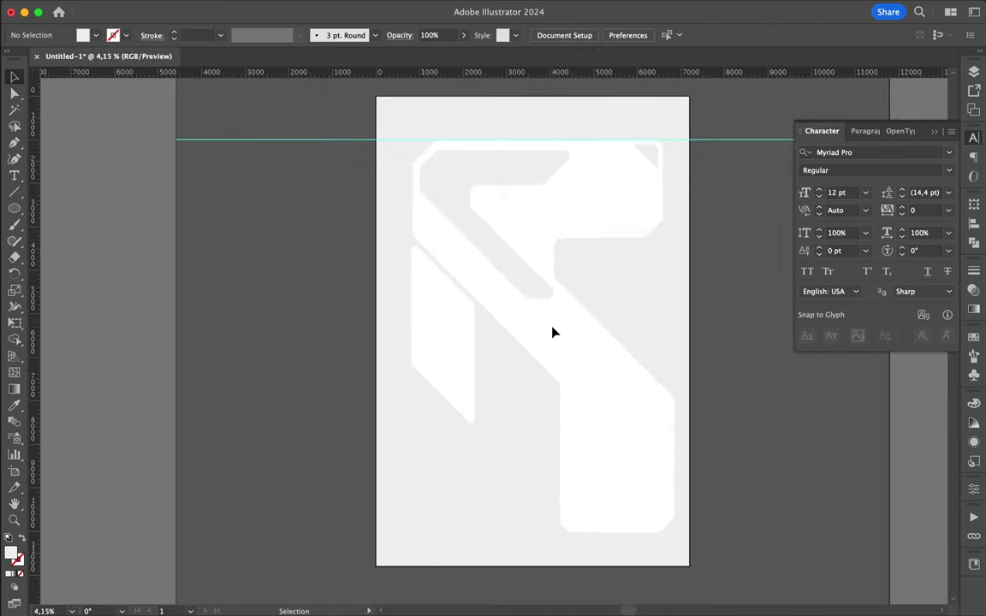
left_click(535, 161)
Step: Cut the front piece out of the large shape with Pathfinder Minus Front
left_click(650, 167, "shift")
left_click(973, 242)
left_click(834, 234)
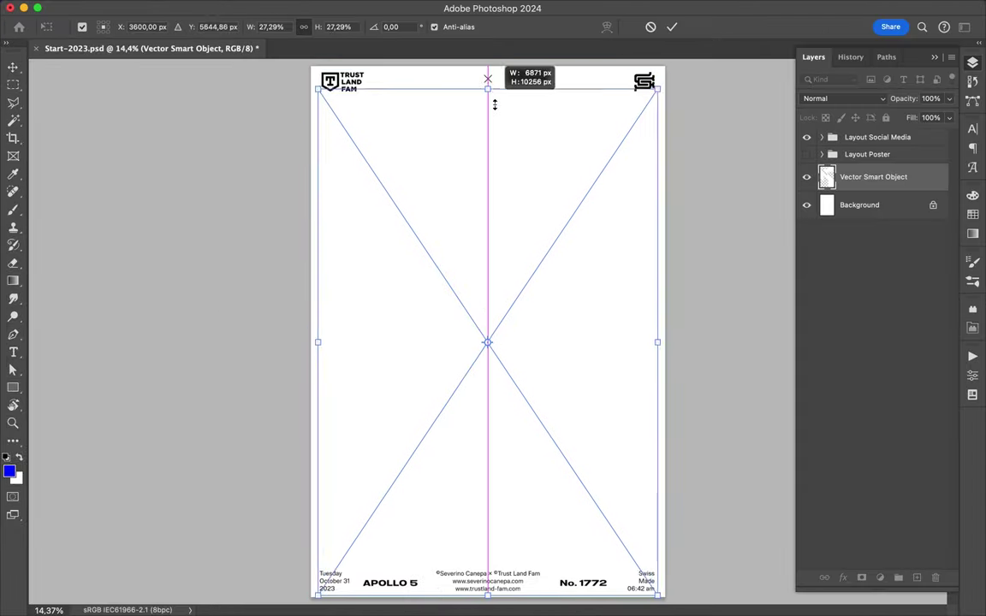
Step: Stretch the placed smart object to the poster height
left_click_drag(494, 103, 487, 101)
left_click_drag(487, 595, 488, 559)
key("Return")
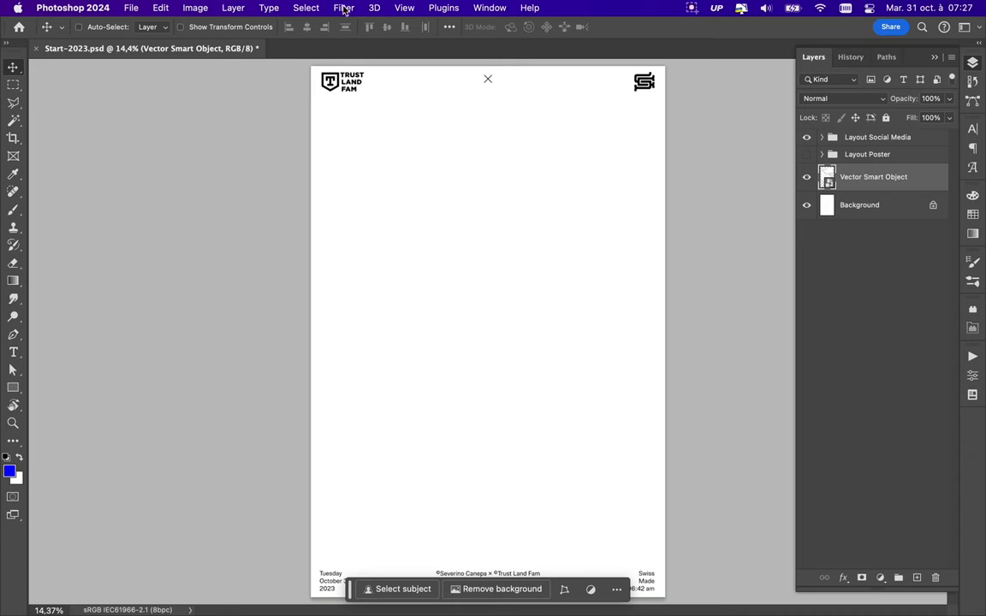
Step: Add a Drop Shadow layer style to the panel shapes layer
left_click(343, 8)
double_click(924, 180)
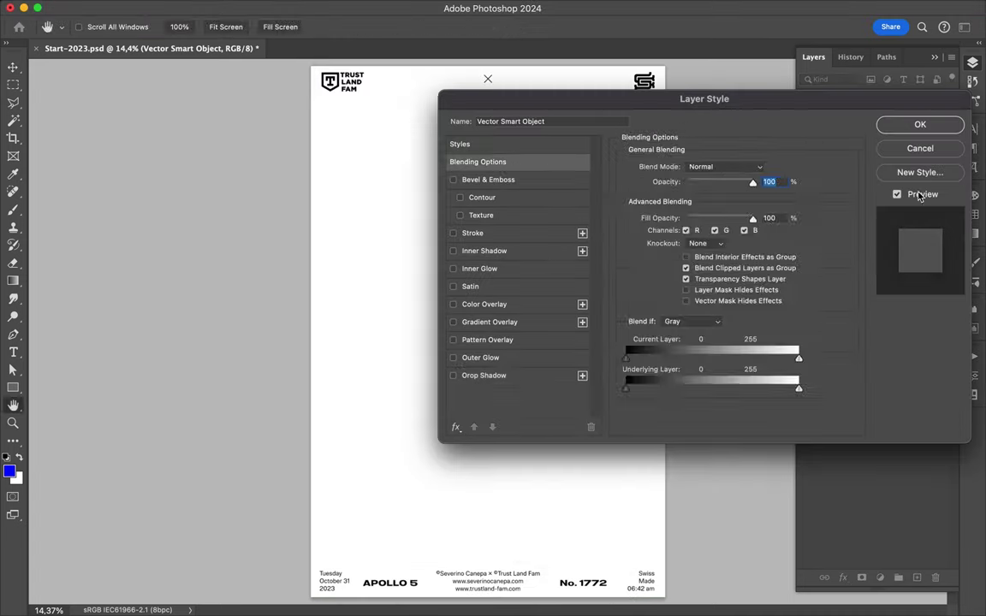
left_click(484, 375)
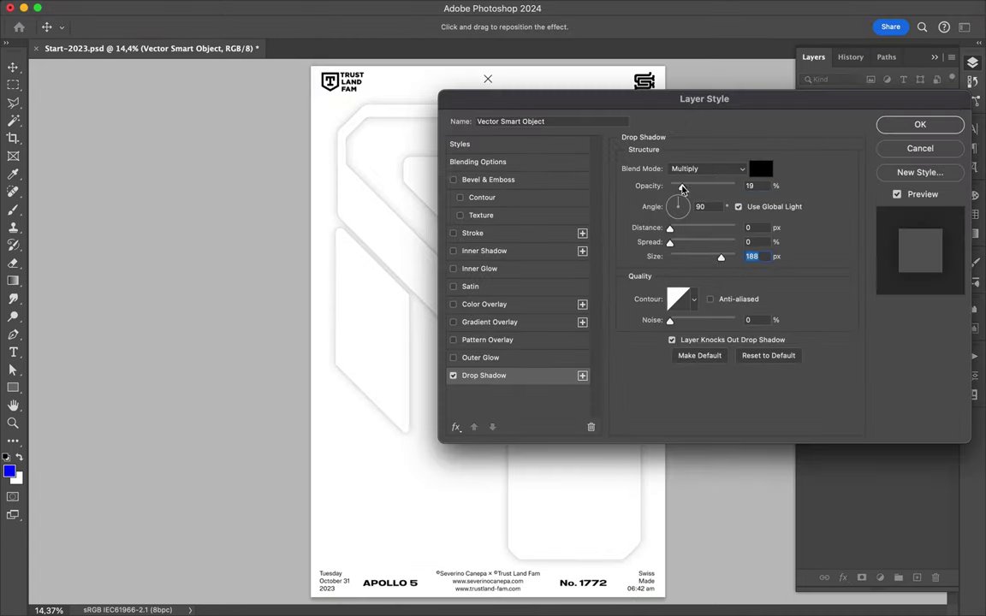
left_click(917, 126)
key("super+minus")
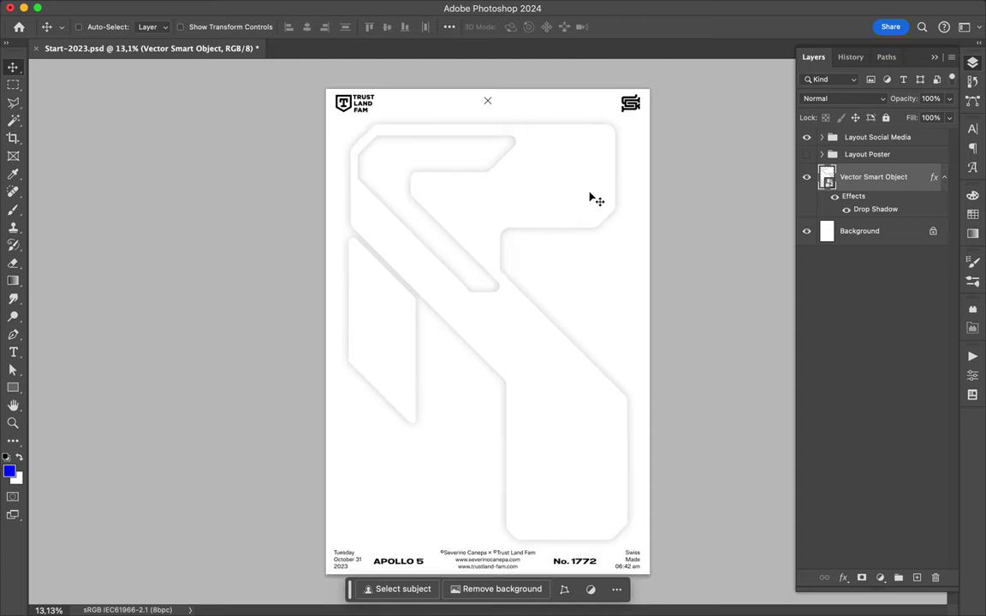
Step: Add a new empty layer above the panel shapes
left_click(916, 578)
key("b")
left_click(60, 26)
key("Escape")
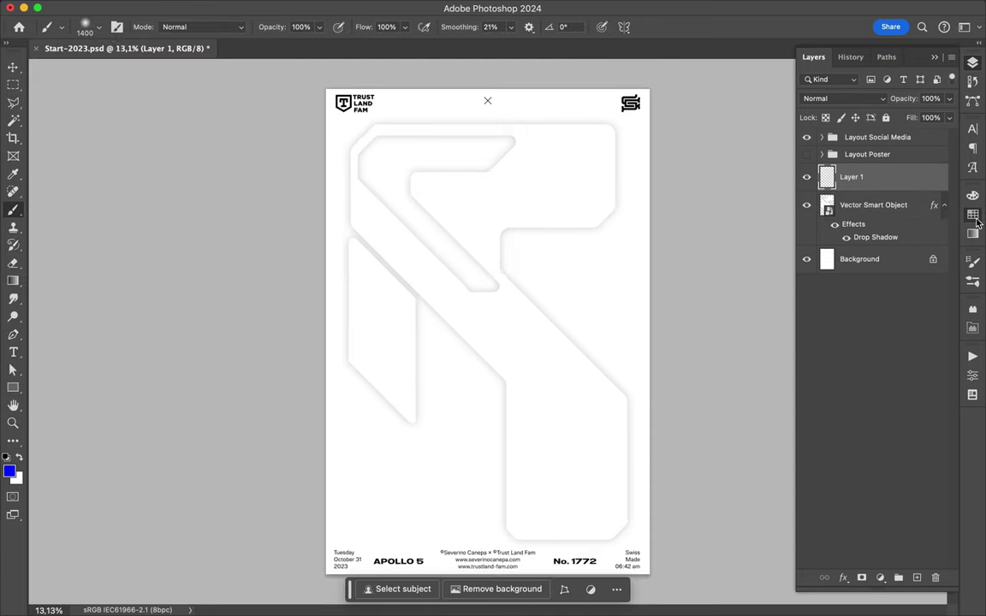
Step: Paint a blue blob and a magenta blob near the poster centre
left_click(972, 214)
left_click(9, 471)
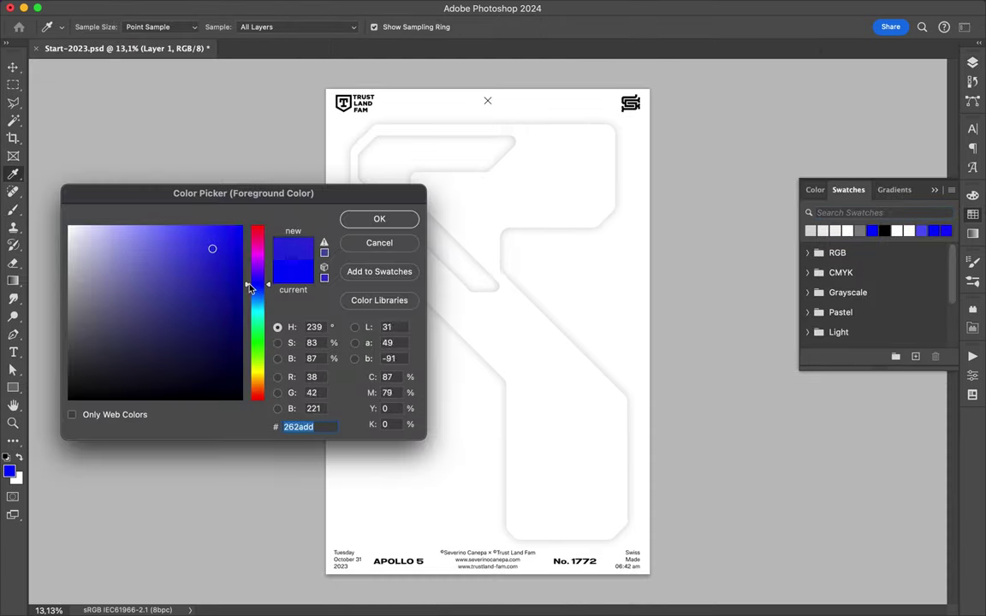
key("Return")
mouse_move(475, 330)
left_mouse_down()
mouse_move(488, 378)
mouse_move(422, 391)
mouse_move(484, 402)
left_mouse_up()
left_click(8, 470)
left_click(256, 248)
left_click(379, 219)
mouse_move(479, 282)
left_mouse_down()
mouse_move(502, 325)
mouse_move(555, 325)
mouse_move(509, 291)
left_mouse_up()
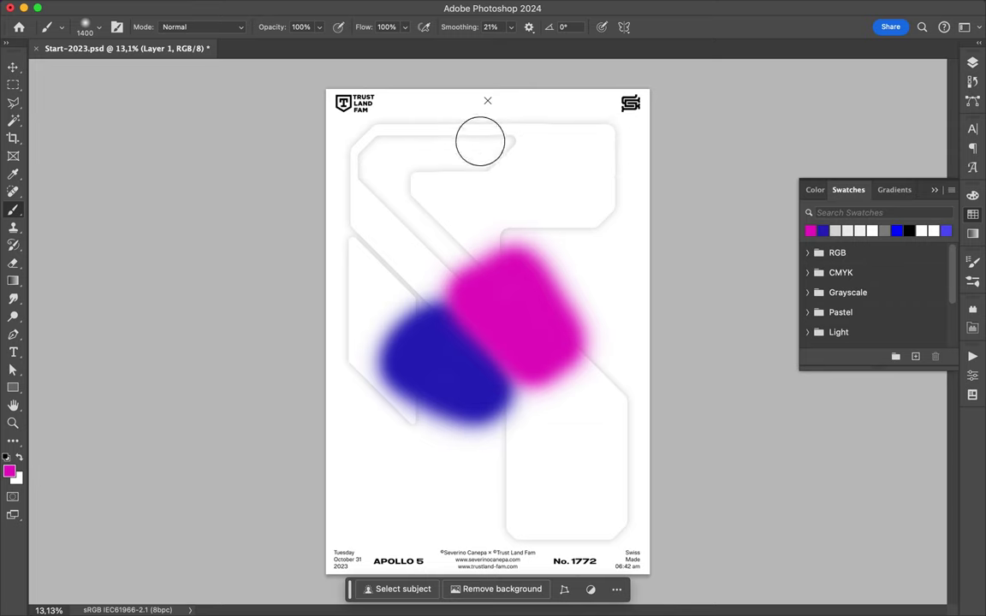
Step: Apply Gaussian Blur at 1000 px to the painted blobs
key("v")
key("F7")
left_click(343, 7)
left_click(564, 233)
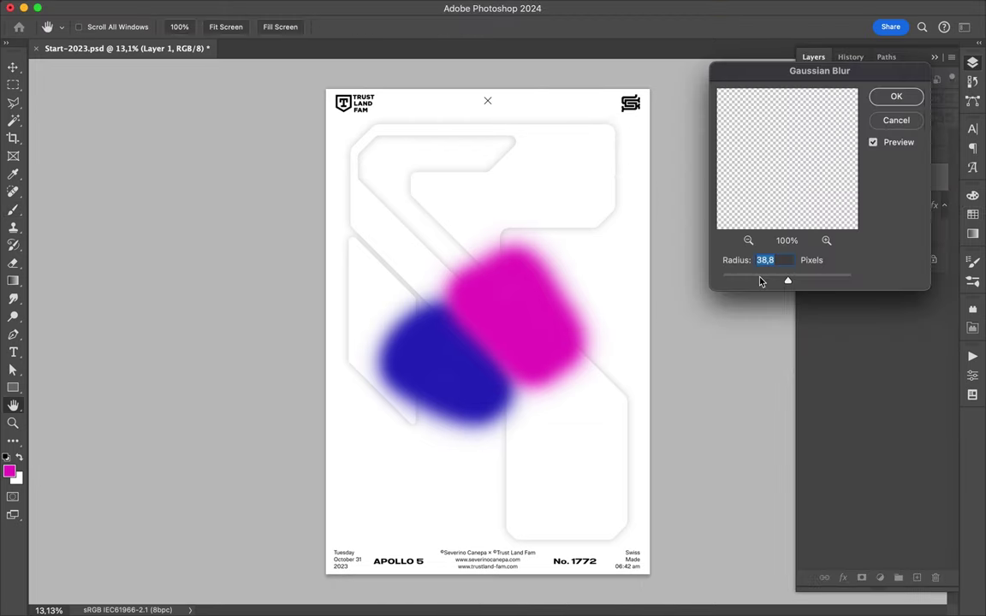
left_click_drag(830, 285, 863, 285)
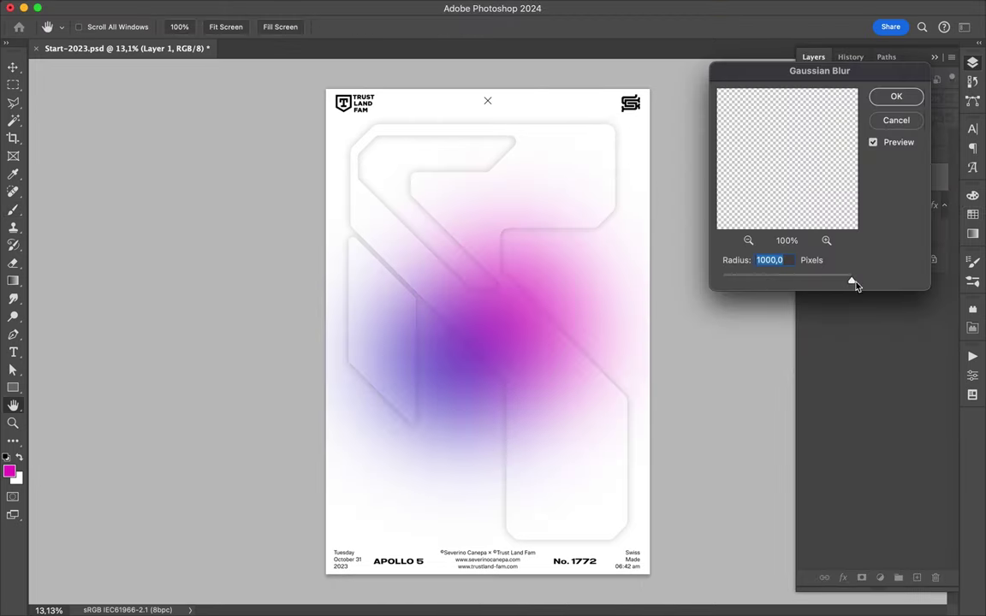
left_click(893, 100)
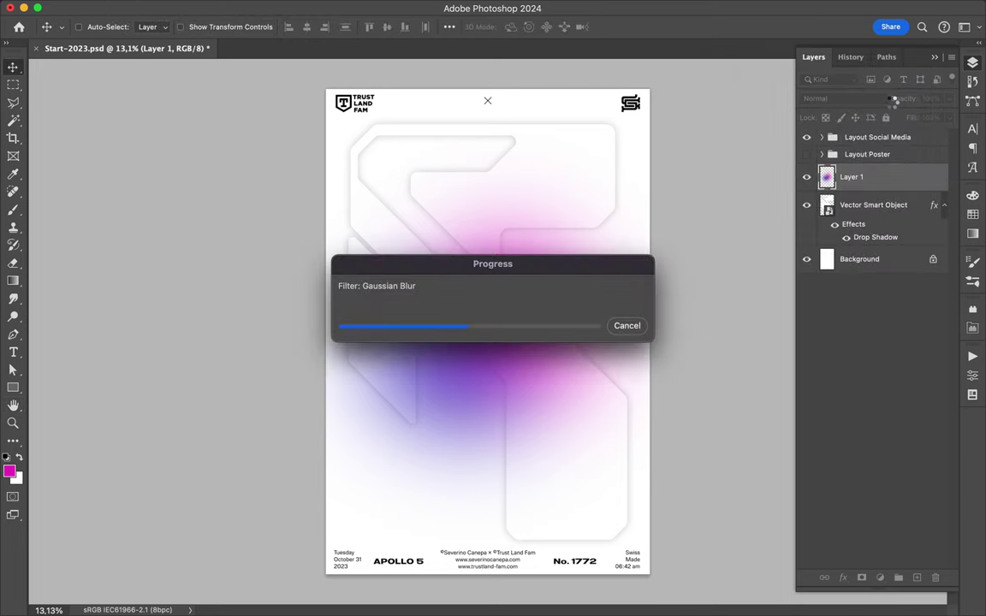
Step: Duplicate the blurred glow layer with Cmd+J
key("ctrl+j")
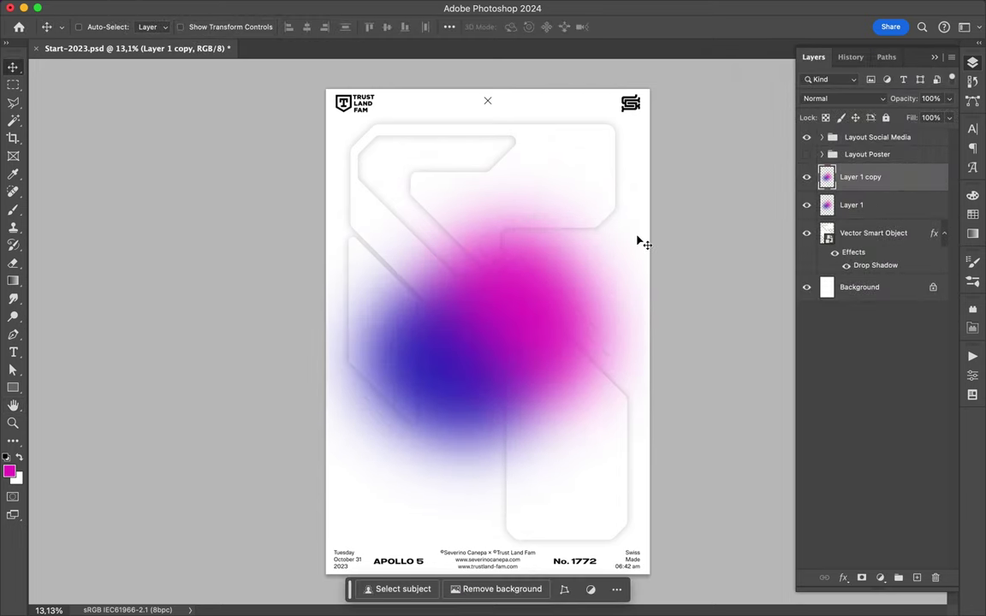
left_click_drag(13, 387, 68, 394)
left_click(153, 29)
Step: Draw a circle over the middle of the glow on the lower glow layer
key("Escape")
key("v")
key("alt+bracketleft")
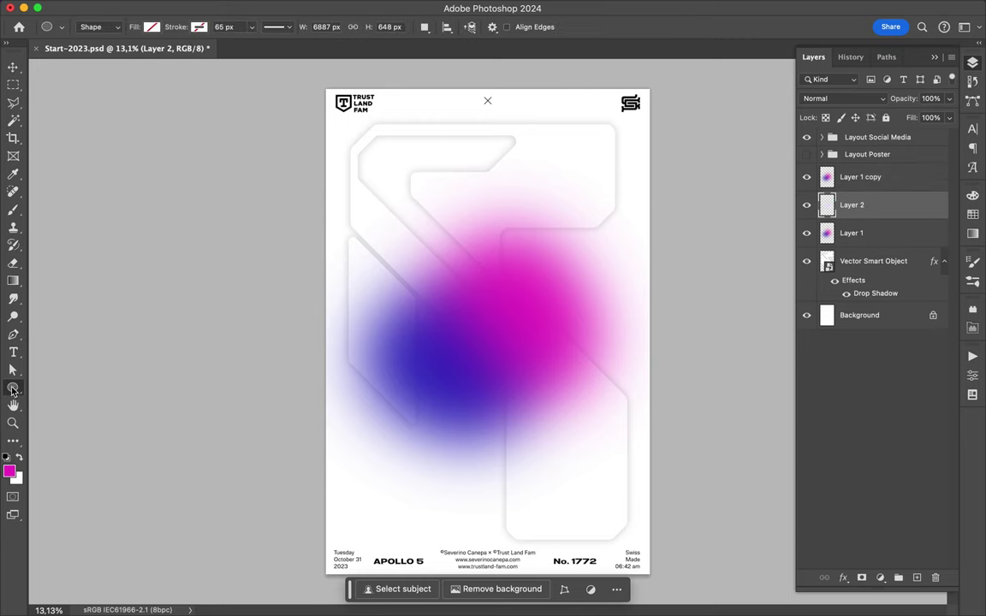
left_click(13, 390)
left_click_drag(452, 293, 529, 370)
left_click(153, 26)
key("v")
key("ctrl+plus")
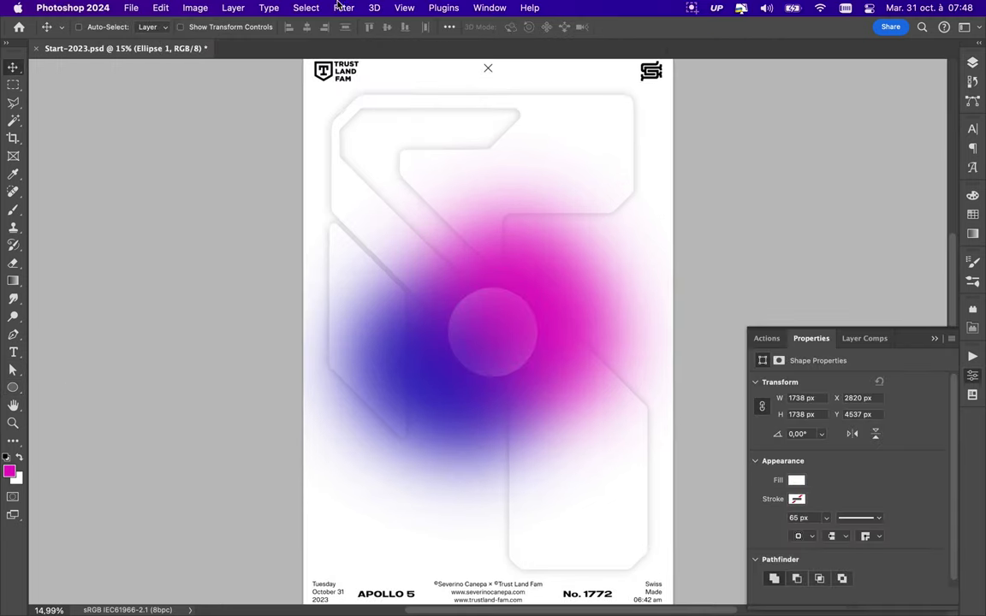
Step: Reposition the blurred circle on the glow
left_click(972, 62)
left_click(828, 207, "ctrl")
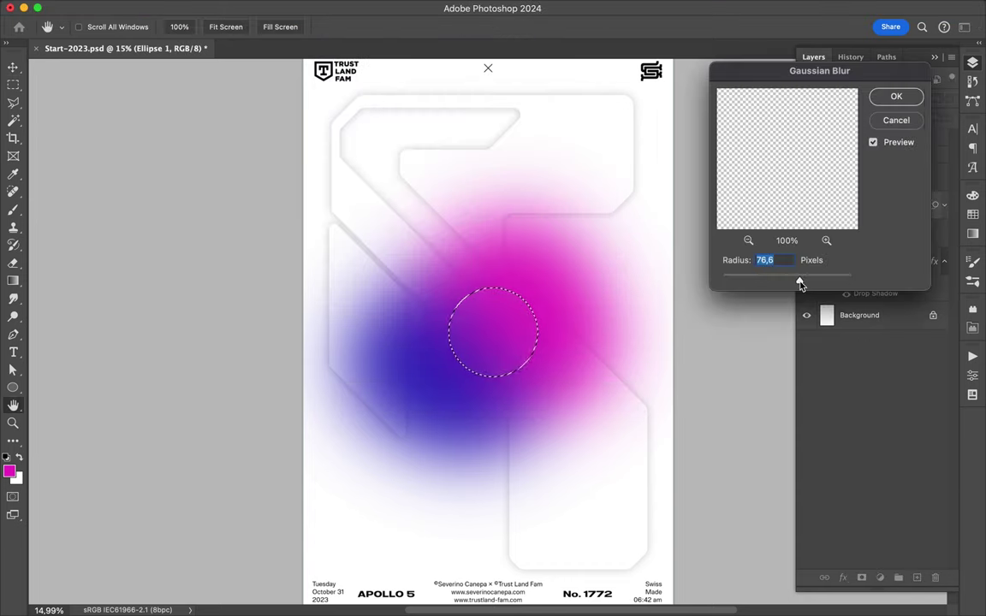
key("Escape")
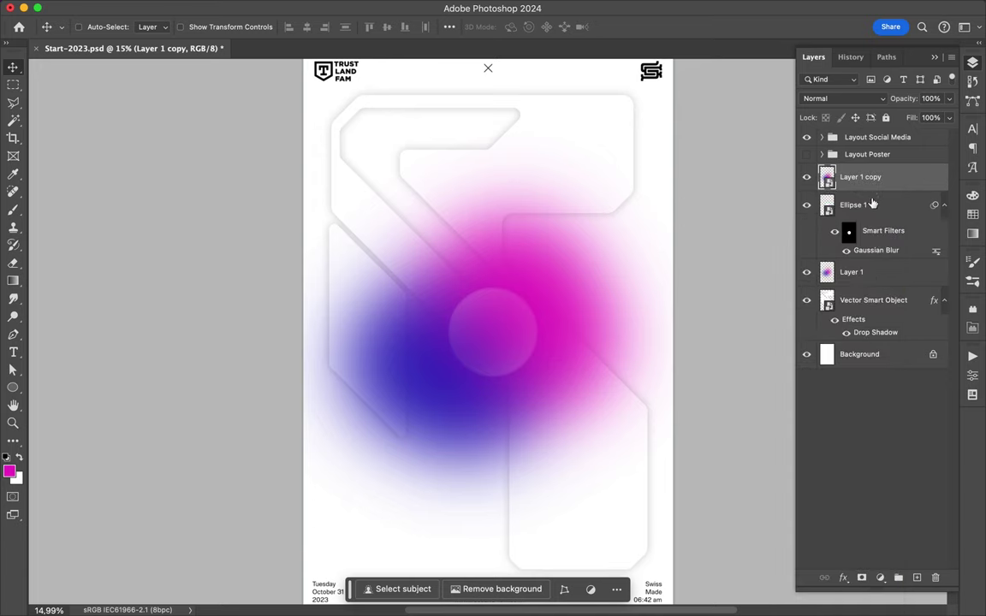
left_click(853, 204)
left_click_drag(521, 327, 502, 337)
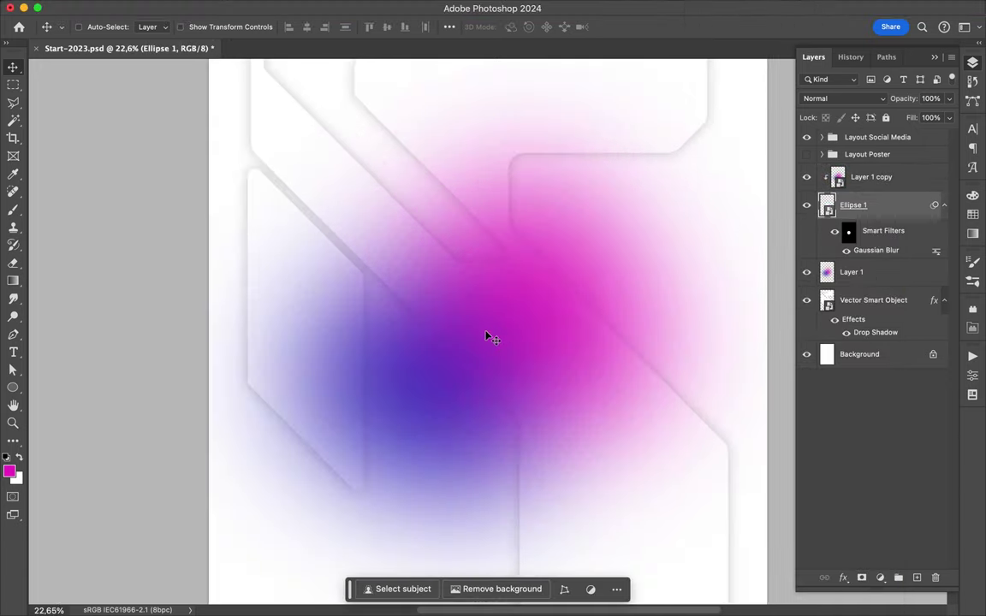
scroll(485, 336, "up", 2)
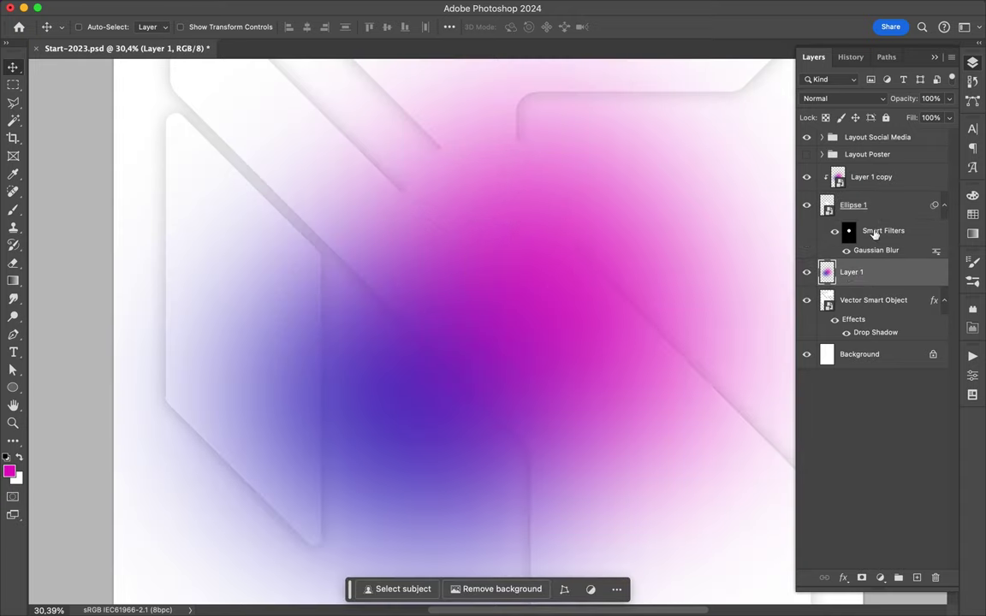
Step: Set the gradient copy to Hard Light and lower the circle's Fill to 71%
left_click(871, 177)
left_click(843, 99)
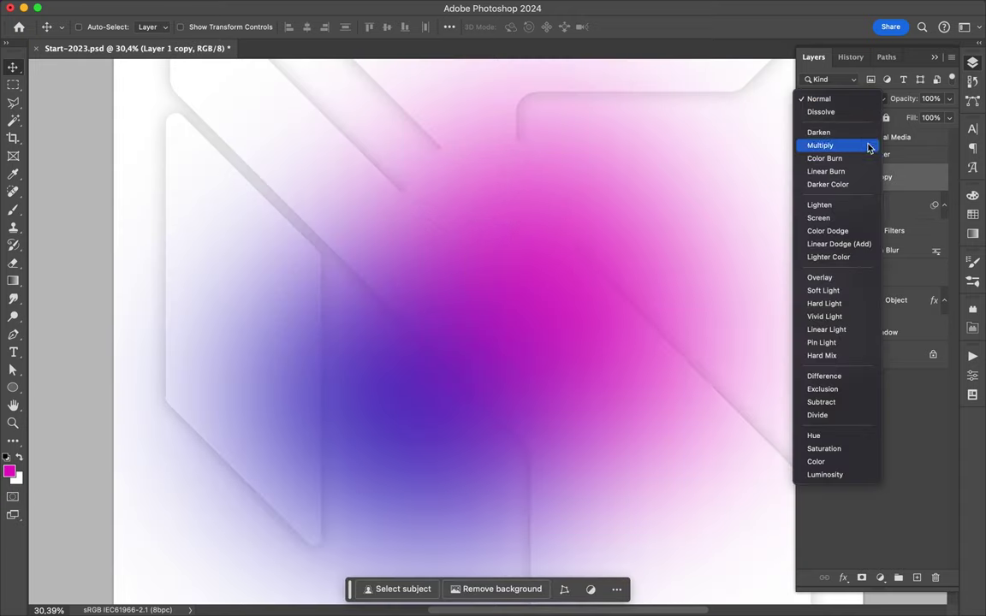
left_click(846, 310)
left_click(948, 117)
mouse_move(924, 136)
left_mouse_down()
mouse_move(939, 135)
mouse_move(930, 134)
left_mouse_up()
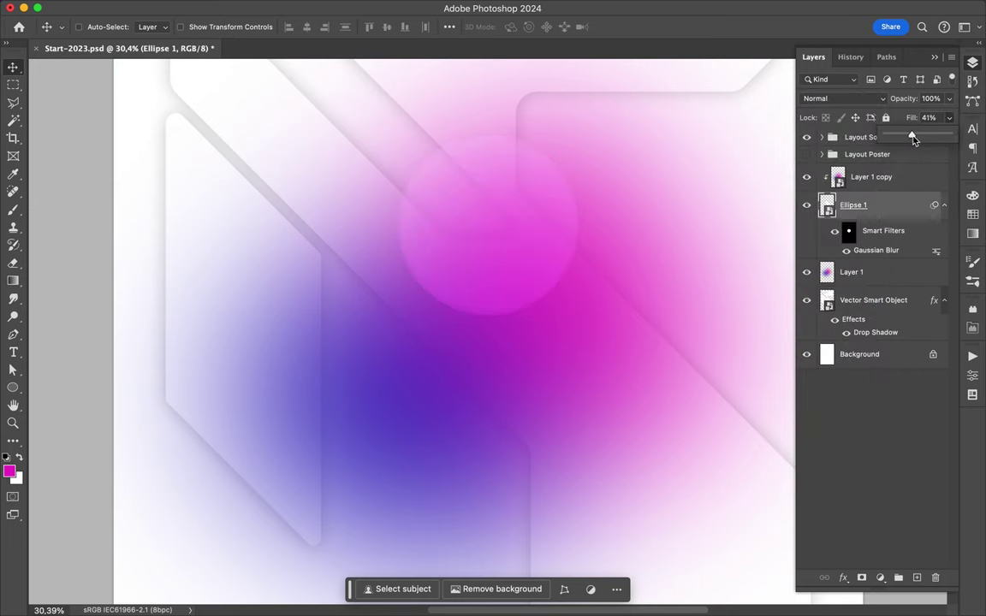
left_click(343, 8)
mouse_move(364, 197)
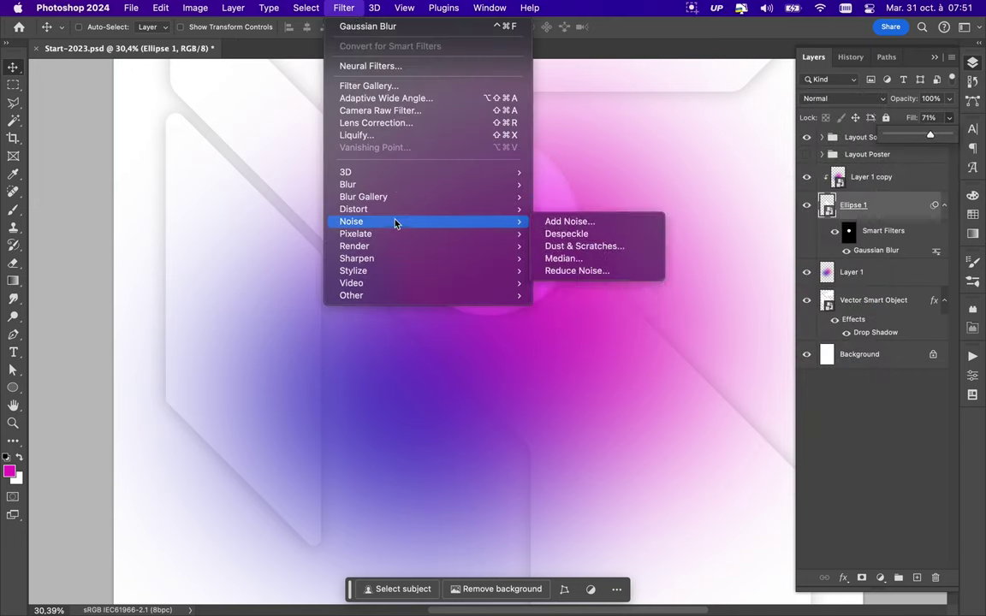
Step: Apply the Distort > Glass filter with Frosted texture, hiding Grain
left_click(392, 85)
left_click(670, 290)
left_click(657, 304)
left_click(702, 329)
left_click_drag(851, 137, 866, 137)
left_click_drag(856, 123, 863, 122)
left_click_drag(868, 202, 822, 202)
left_click(816, 318)
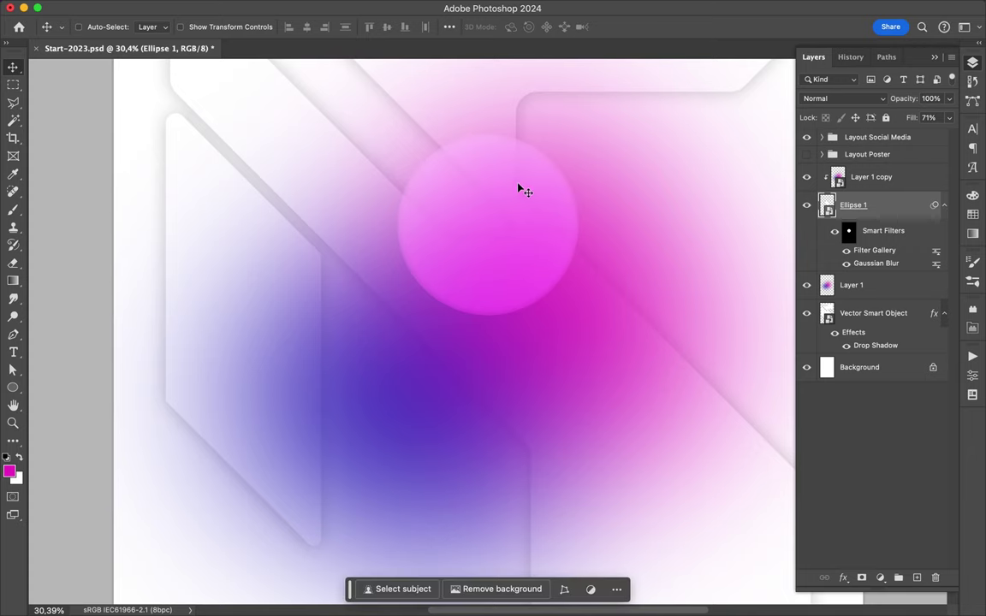
Step: Move the frosted circle left of the glow's centre
mouse_move(517, 189)
left_mouse_down()
mouse_move(585, 265)
mouse_move(577, 250)
left_mouse_up()
left_click(825, 205, "ctrl")
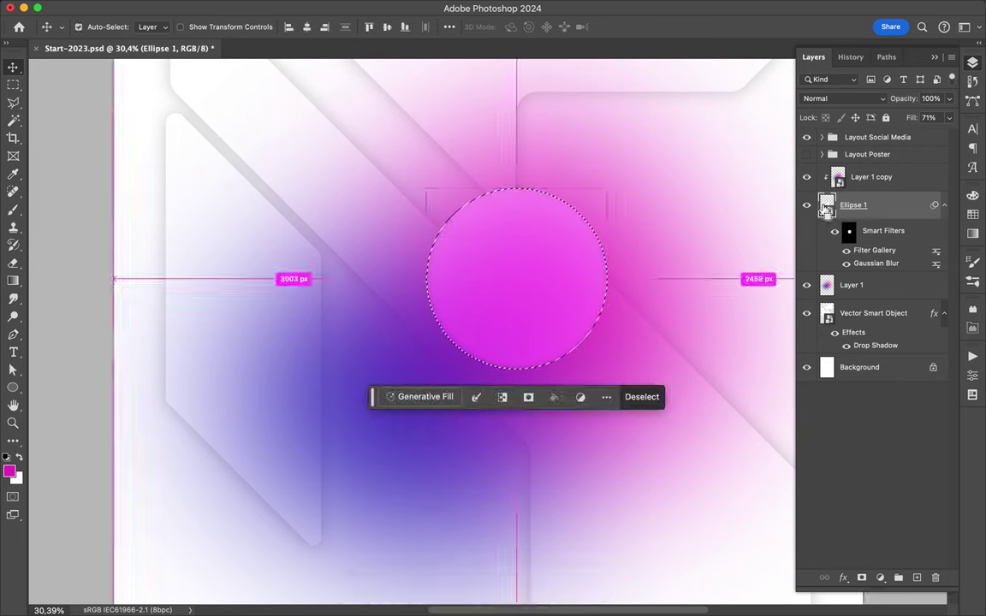
key("ctrl+d")
key("ctrl+0")
left_click_drag(561, 274, 425, 334)
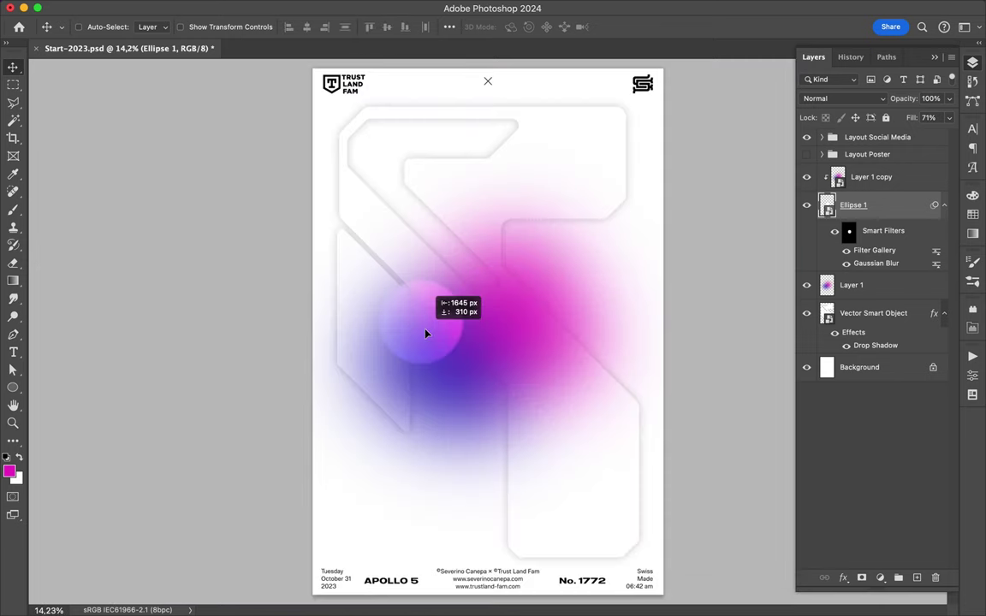
Step: Move and rotate the gradient glow layer with Free Transform
mouse_move(545, 241)
left_mouse_down()
mouse_move(599, 277)
mouse_move(565, 189)
left_mouse_up()
key("ctrl+t")
mouse_move(627, 401)
left_mouse_down()
mouse_move(433, 258)
mouse_move(505, 346)
left_mouse_up()
left_click(462, 589)
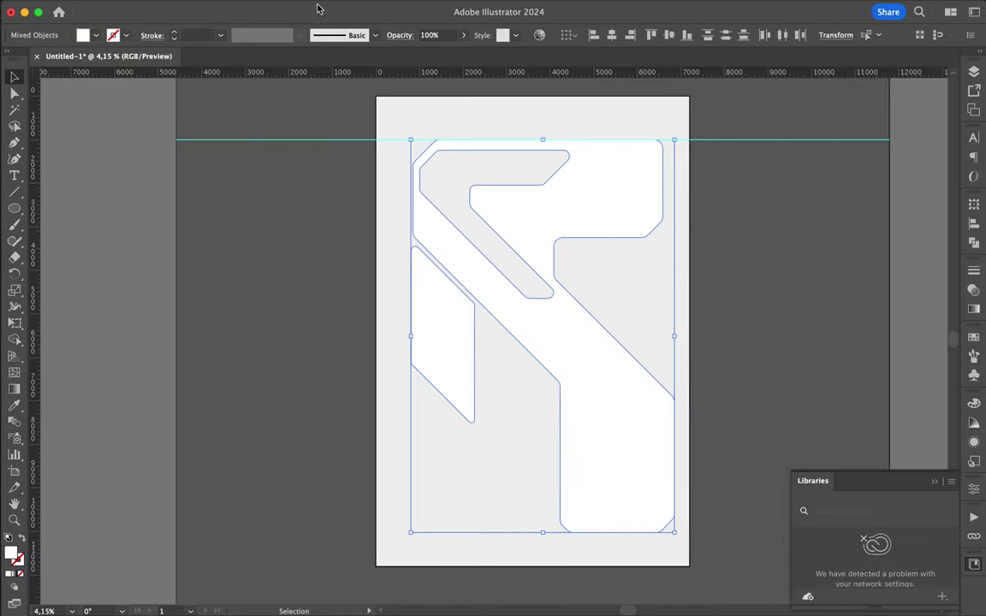
Step: Draw a closed six-corner band stepping diagonally up from the lower left
scroll(553, 205, "up", 2)
left_click(558, 496)
left_click(530, 521)
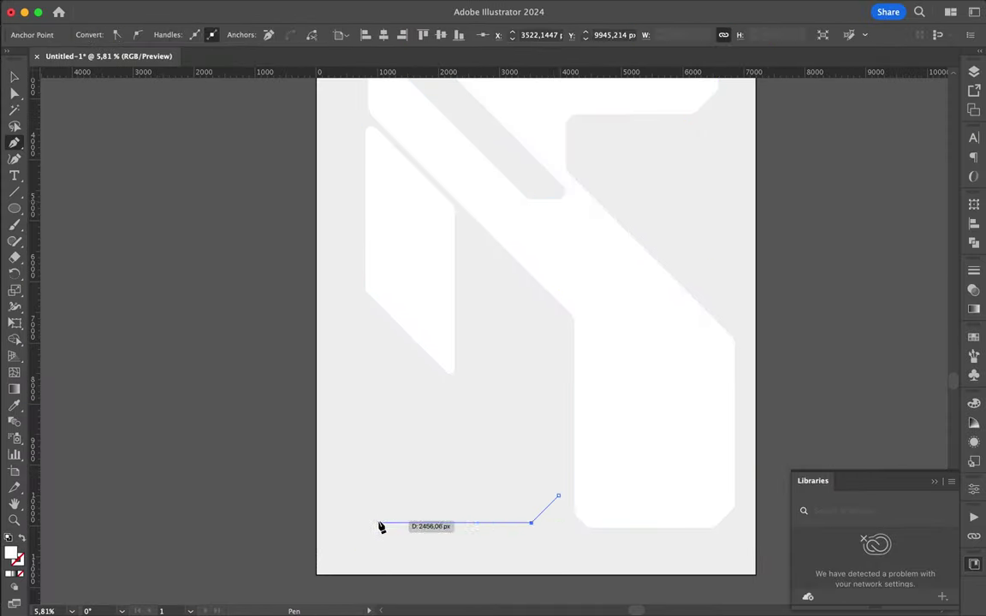
left_click(373, 522)
left_click(333, 483)
left_click(404, 415)
left_click(499, 414)
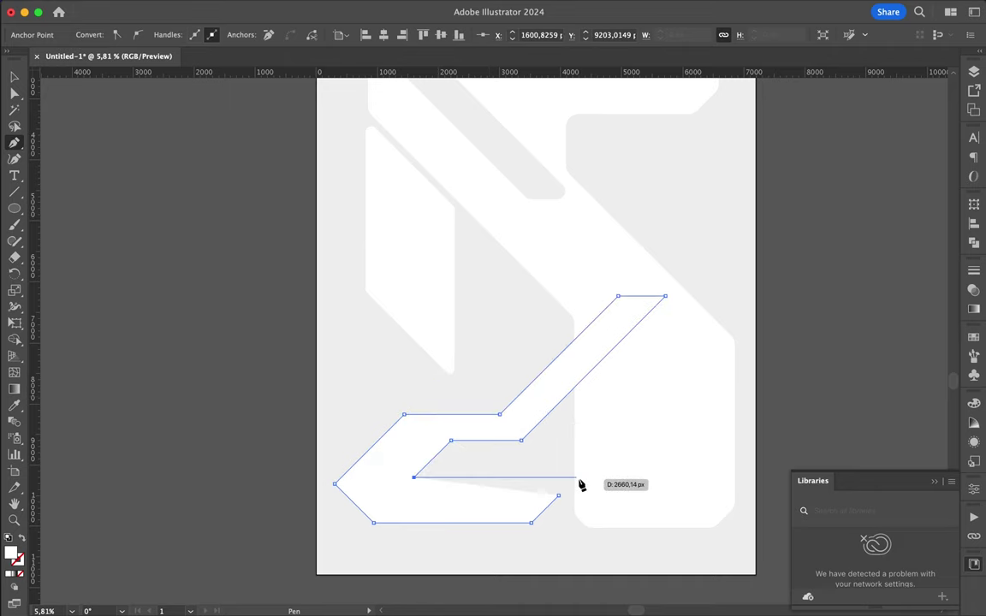
left_click(557, 495)
Step: Pull one corner into a cleaner angle and move the band into place
key("a")
scroll(578, 464, "up", 2)
scroll(576, 514, "up", 5)
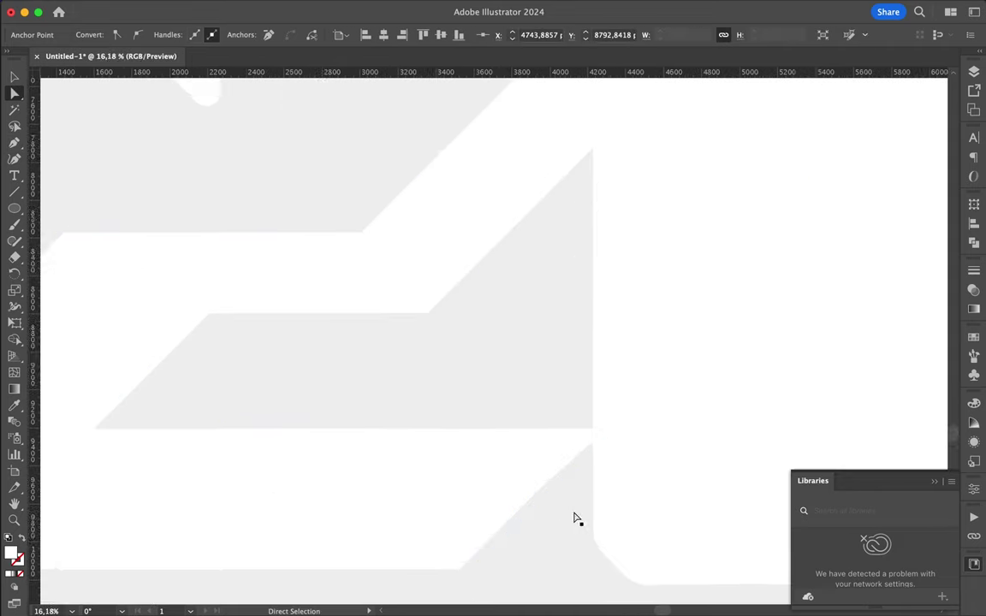
left_click(573, 487)
key("v")
left_click_drag(542, 486, 563, 503)
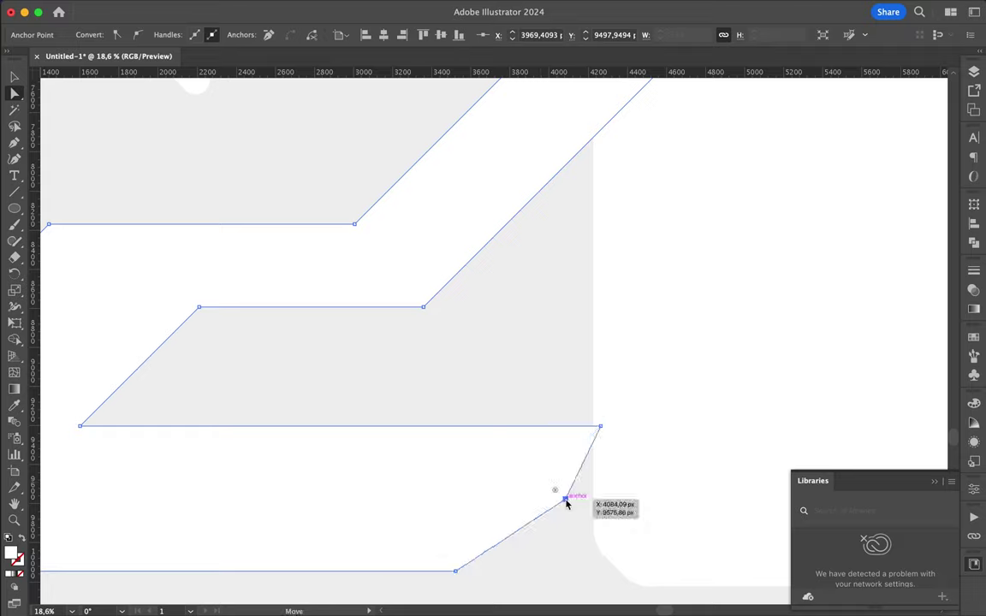
scroll(581, 480, "down", 3)
scroll(582, 444, "down", 3)
left_click_drag(551, 424, 591, 398)
key("a")
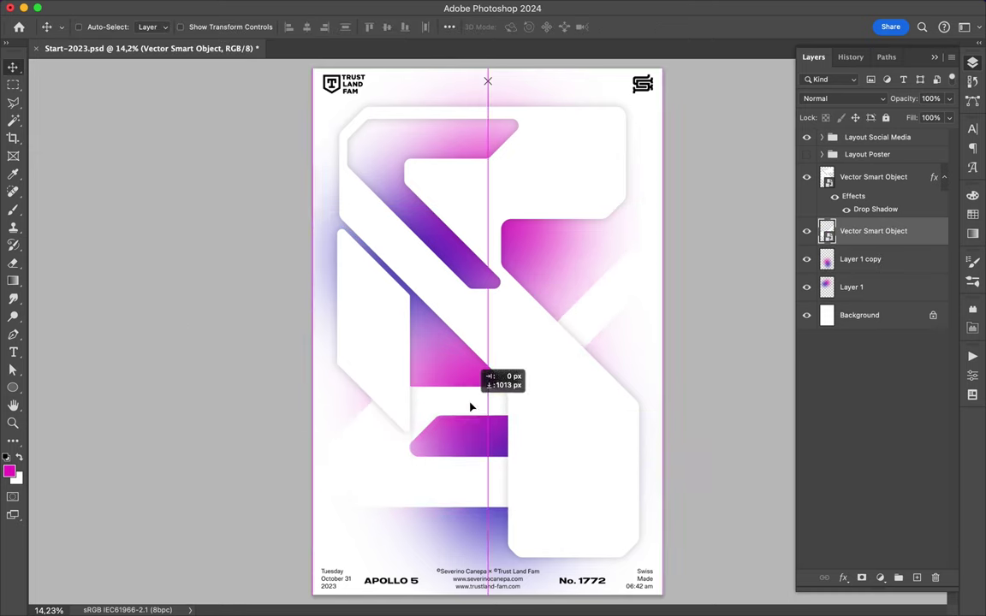
Step: Copy the drop shadow from the existing panel layer and paste it onto the new panel layer
right_click(910, 179)
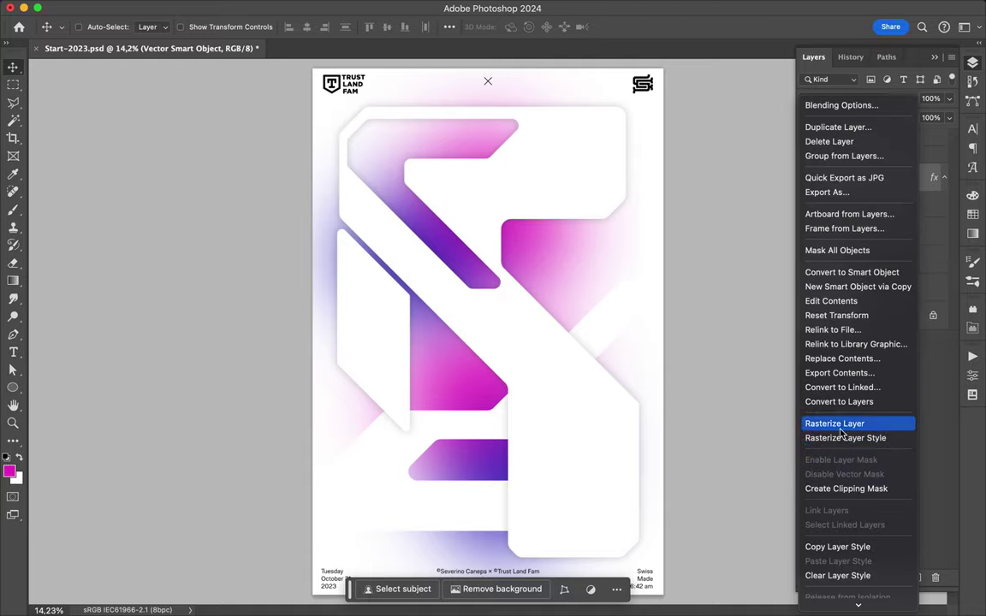
left_click(835, 492)
right_click(898, 236)
left_click(844, 583)
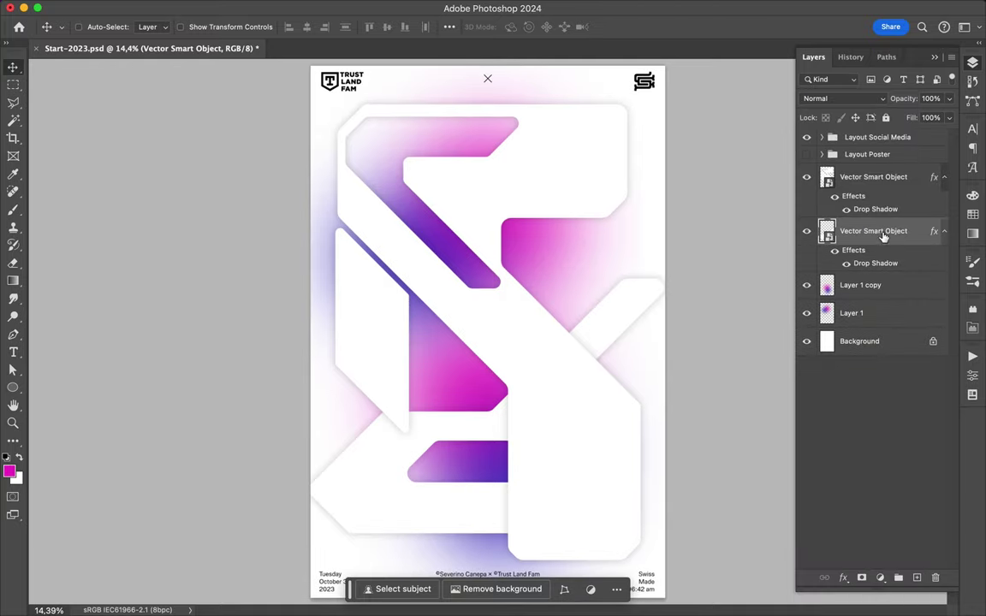
Step: Move the top panel shape lower and left, and shrink it slightly
left_click(872, 176)
key("ctrl+t")
mouse_move(388, 438)
left_mouse_down()
mouse_move(434, 455)
mouse_move(434, 475)
left_mouse_up()
key("Return")
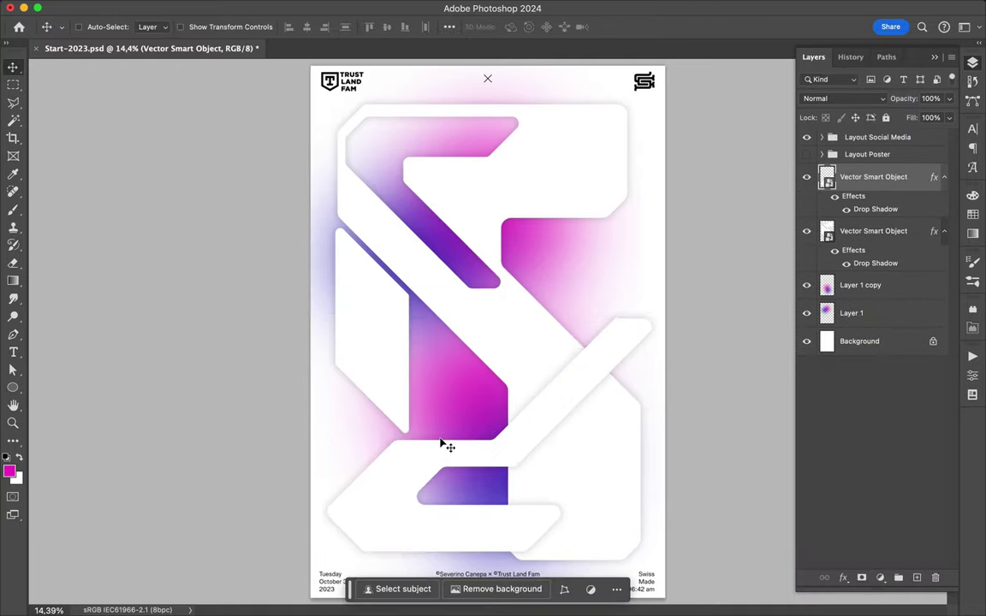
key("ctrl+t")
left_click_drag(466, 458, 438, 520)
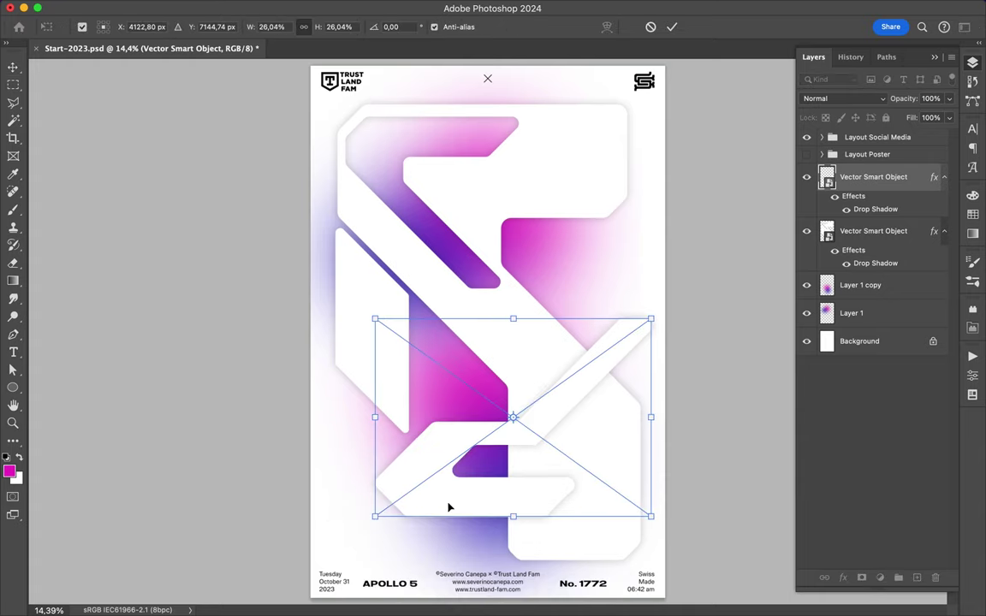
left_click_drag(363, 531, 440, 482)
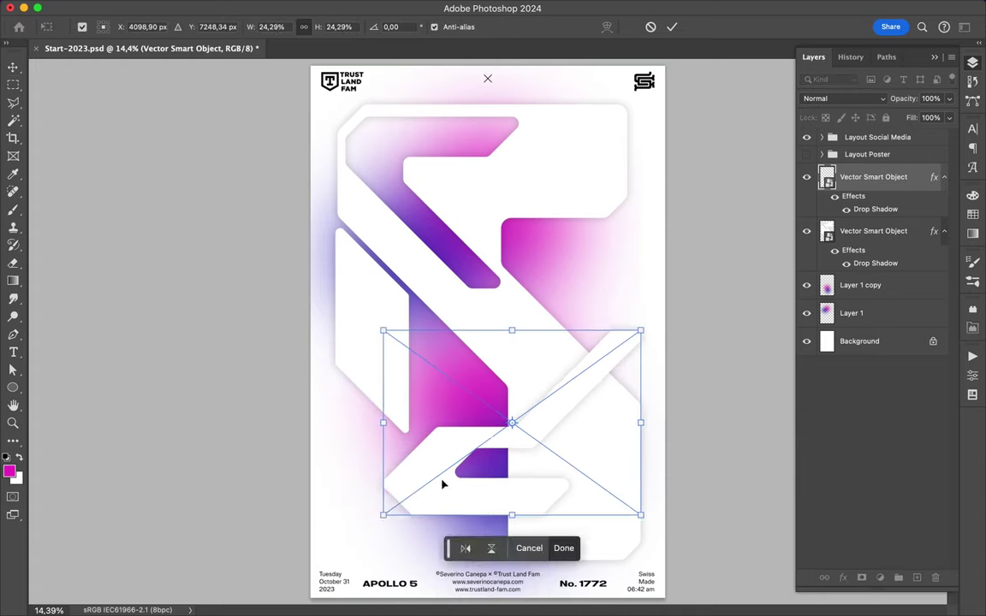
key("Return")
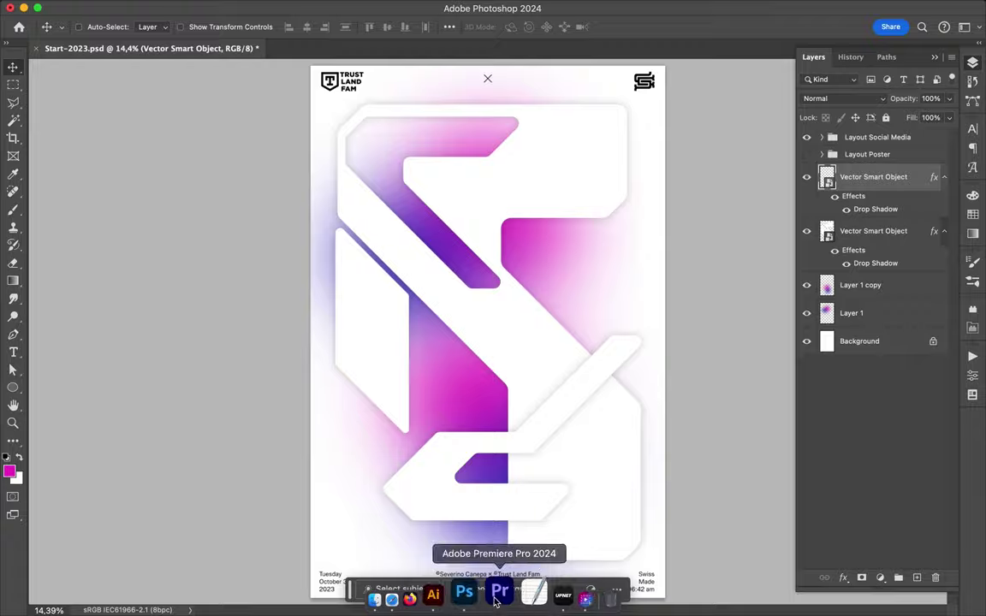
Step: Back in Illustrator, place the first two corners of a new small shape
left_click(505, 590)
left_click(641, 221)
left_click(813, 220)
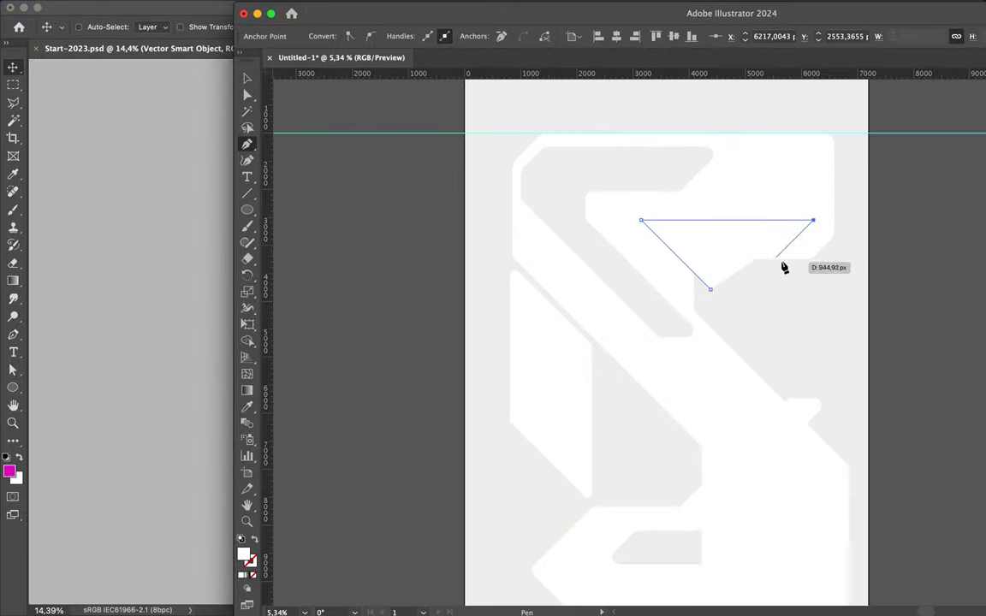
Step: Adjust an anchor and join the last anchor to close the small angular shape, then copy it
scroll(735, 316, "up", 10)
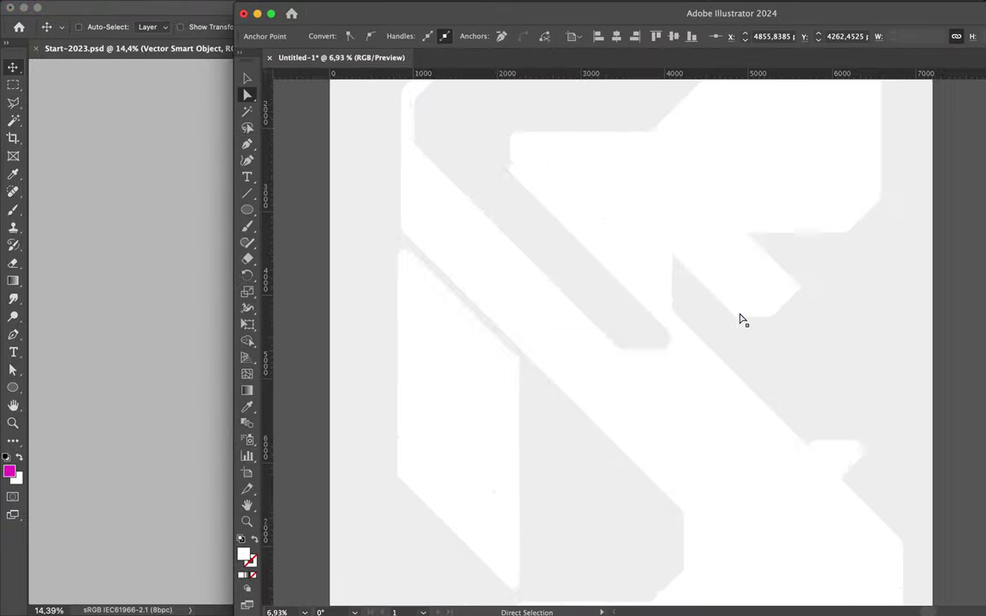
left_click_drag(706, 329, 700, 342)
scroll(700, 335, "up", 3)
scroll(705, 327, "up", 3)
mouse_move(724, 332)
left_mouse_down()
mouse_move(695, 342)
mouse_move(616, 257)
mouse_move(199, 243)
mouse_move(561, 378)
left_mouse_up()
key("ctrl+0")
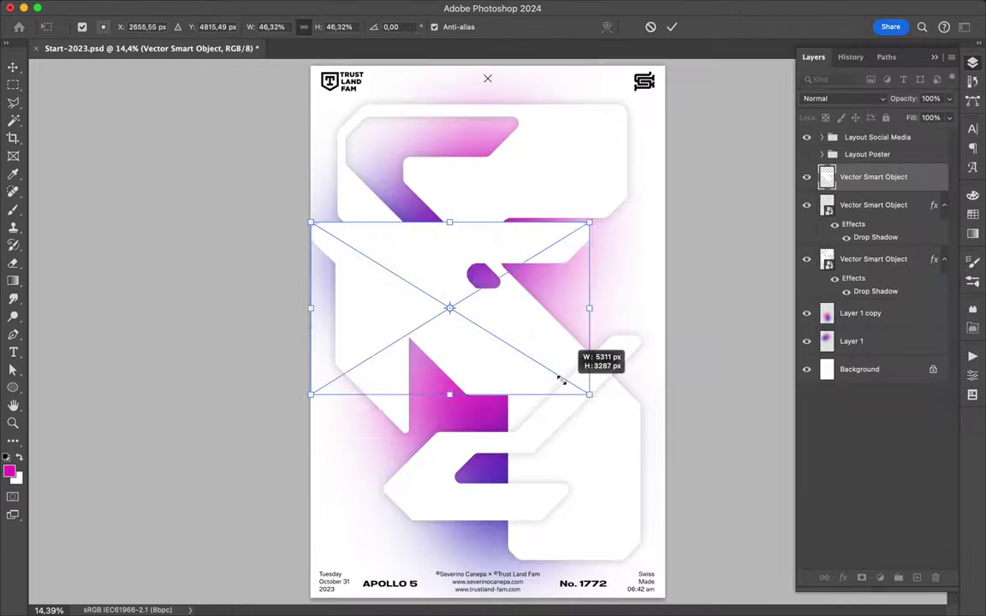
Step: Paste the shape into the poster, scale it down and duplicate the upper-right panel shape
key("Return")
right_click(828, 176)
mouse_move(547, 240)
left_mouse_down()
mouse_move(592, 280)
mouse_move(503, 246)
mouse_move(493, 229)
mouse_move(542, 226)
mouse_move(567, 255)
left_mouse_up()
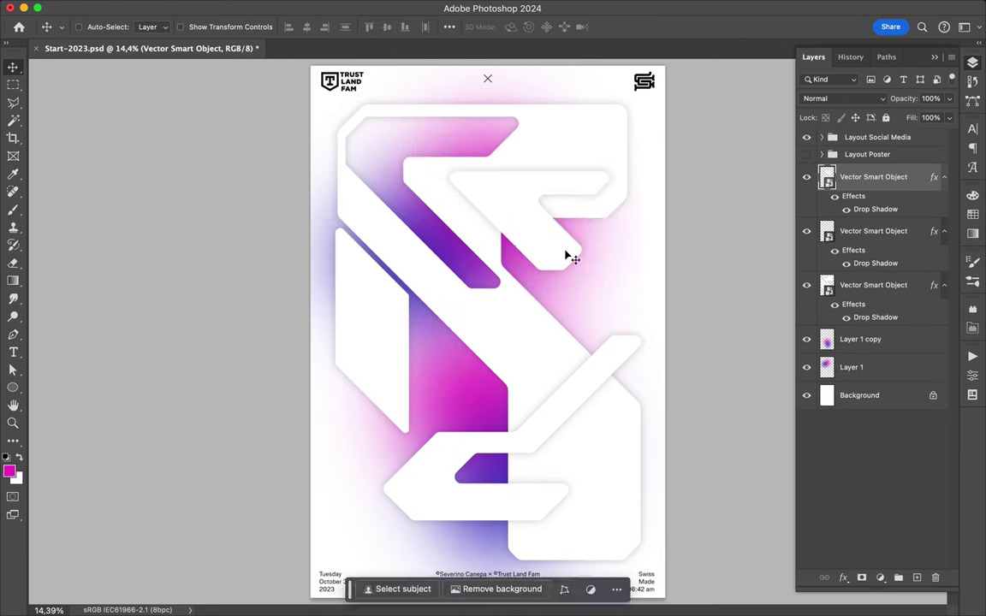
left_click(692, 8)
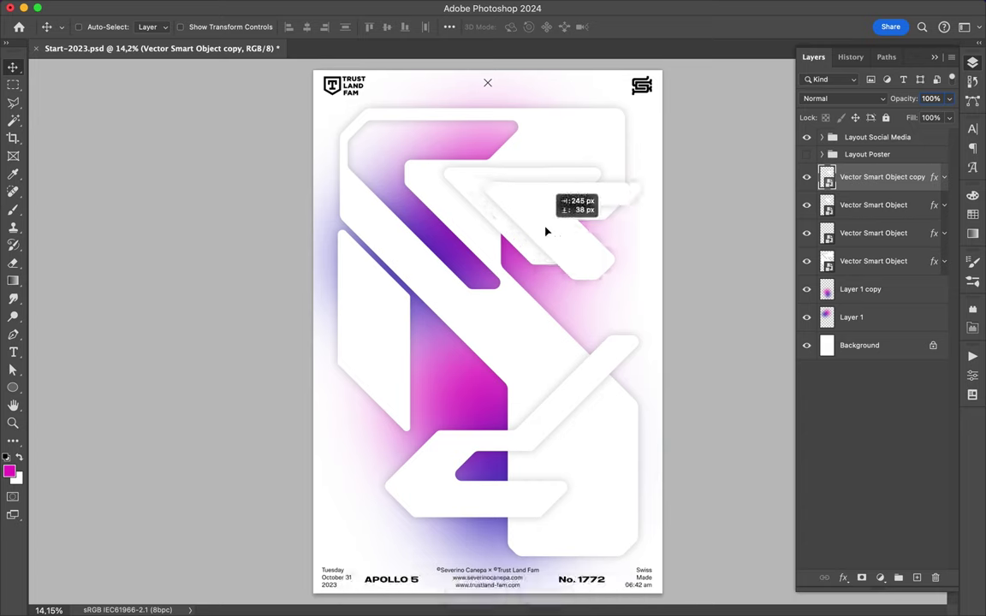
left_click_drag(528, 225, 550, 233)
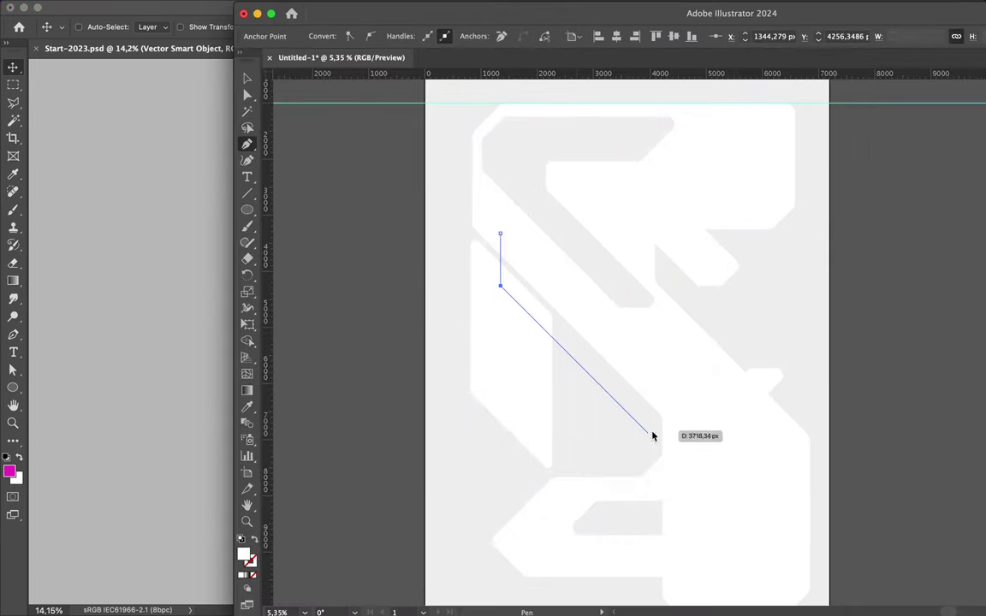
Step: Trace a new shape outline with five corners, ending at the top
left_click(651, 434)
left_click(659, 485)
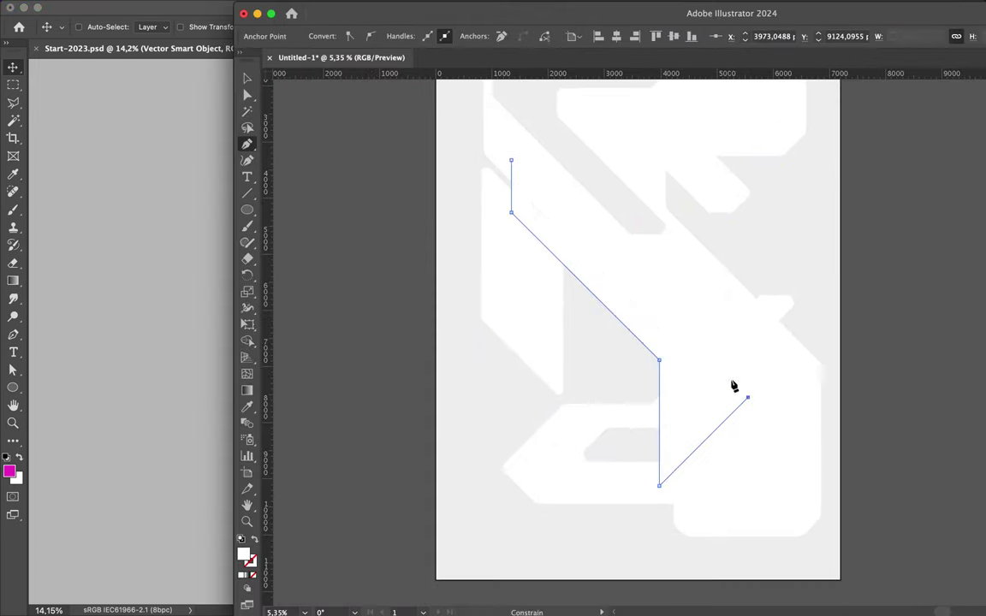
left_click(747, 397)
left_click(756, 314)
left_click(595, 152)
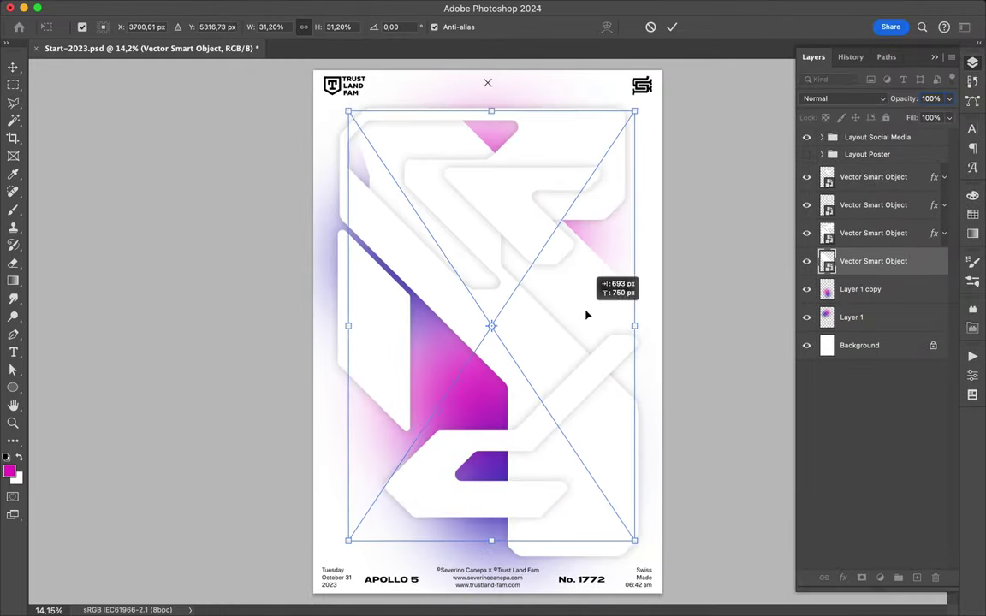
Step: Shrink the placed panel, move it left and down, and paste the drop shadow onto it
left_click_drag(623, 352, 581, 342)
left_click_drag(519, 274, 502, 297)
left_click_drag(590, 537, 583, 528)
left_click_drag(550, 337, 545, 373)
key("Return")
right_click(872, 261)
left_click(851, 482)
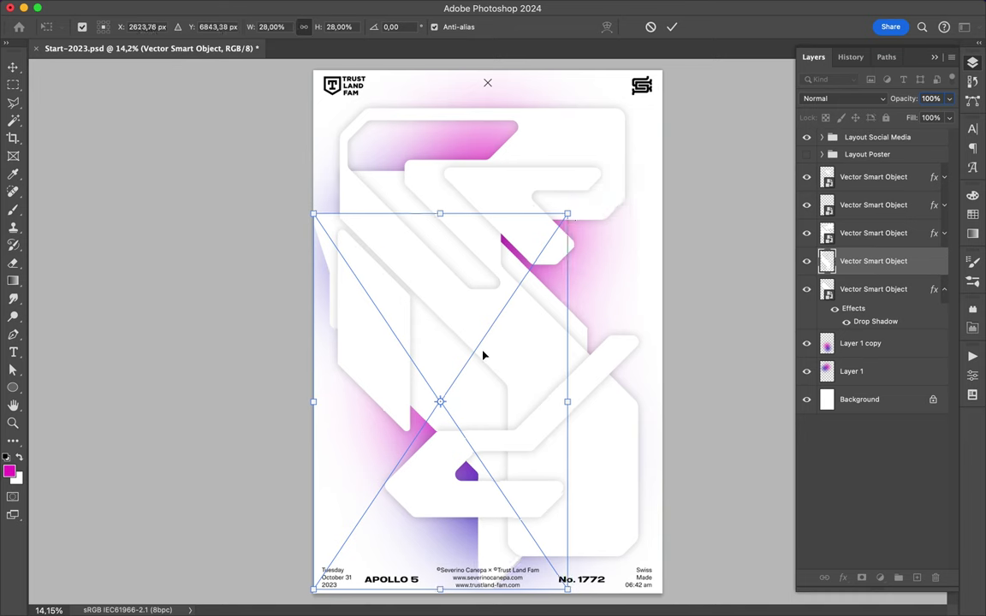
Step: Apply the pending transform and shift the Layer 1 copy glow slightly right
key("Return")
right_click(873, 261)
left_click(862, 390)
left_click(860, 315)
left_click_drag(549, 355, 569, 358)
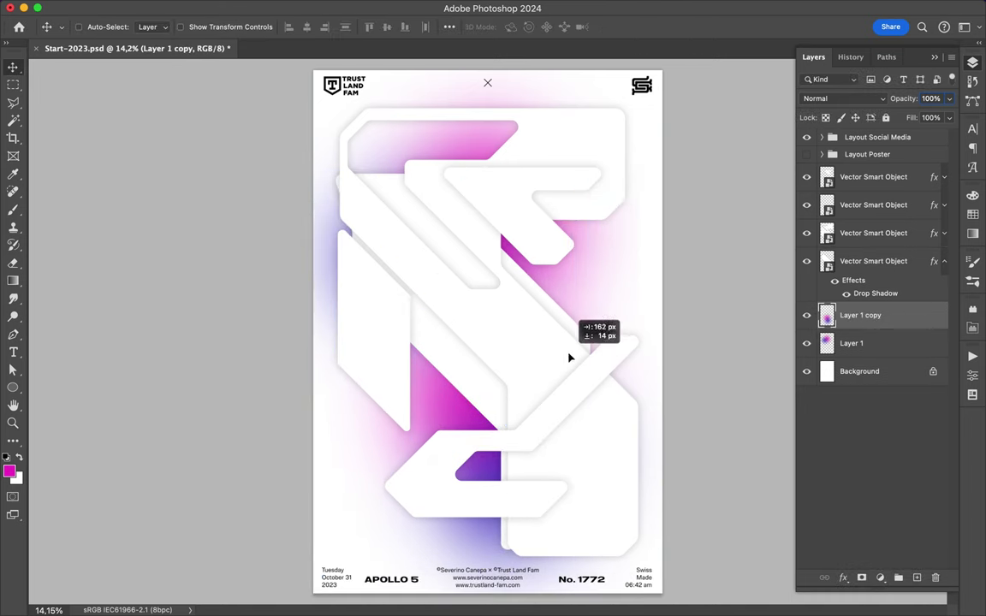
Step: Resize the lower smart object panel, nudge a white panel down-right, and return to Illustrator
left_click(510, 318)
key("ctrl+t")
left_click_drag(334, 194, 345, 188)
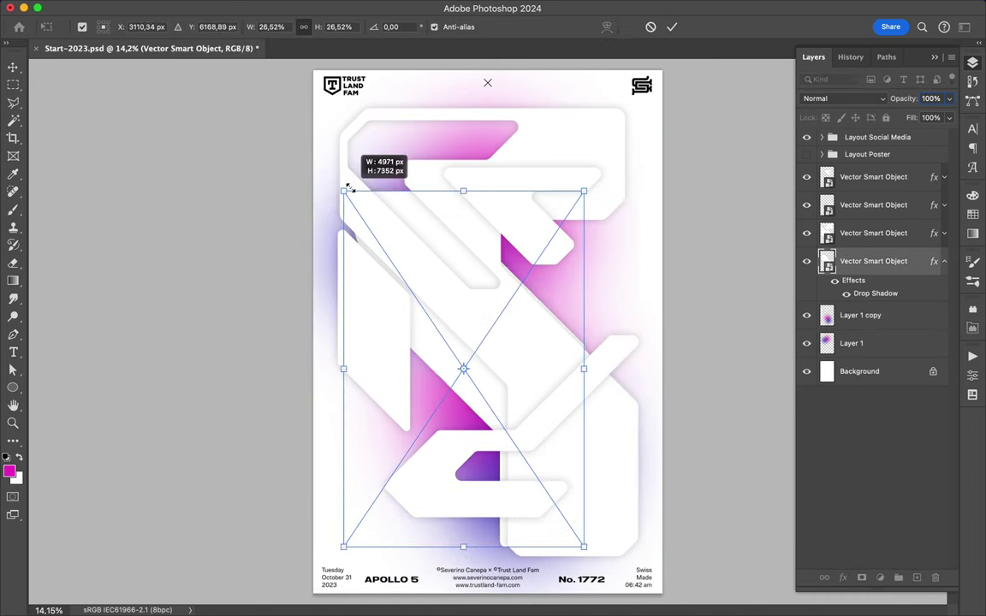
key("Return")
left_click_drag(527, 199, 548, 210)
scroll(625, 236, "down", 2)
scroll(625, 236, "up", 3)
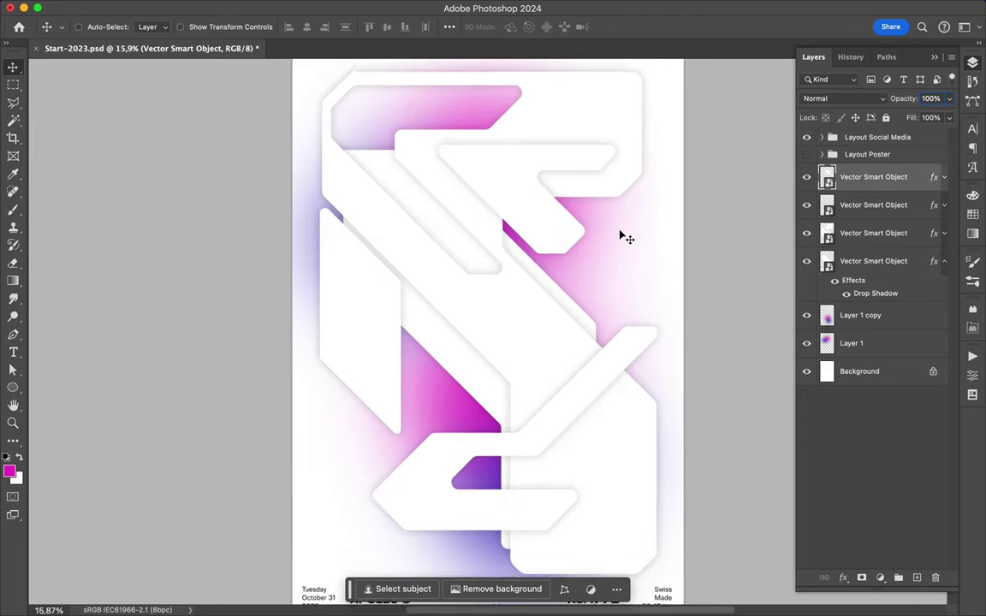
mouse_move(493, 613)
left_click(455, 590)
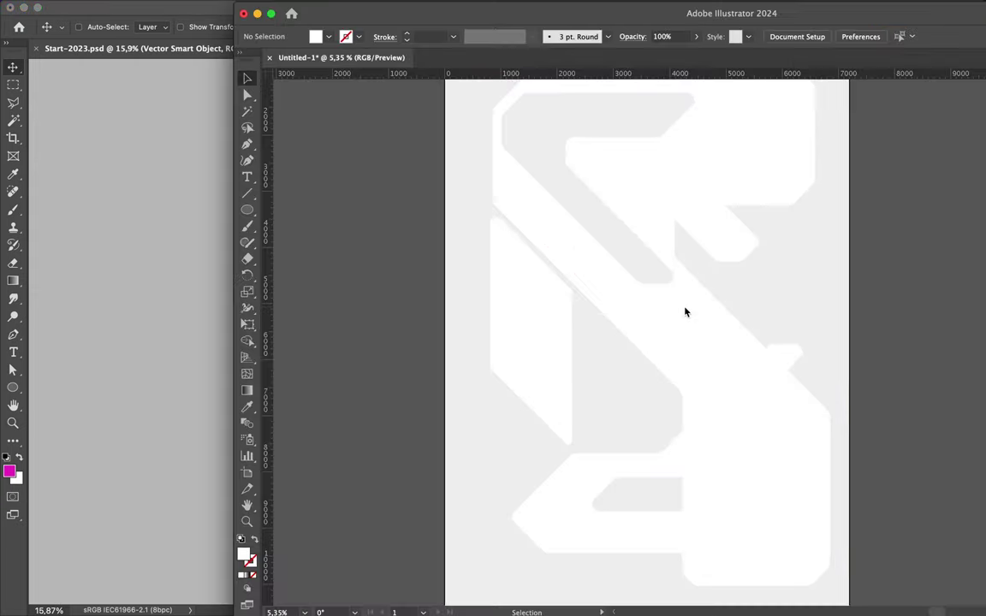
Step: Draw a thin diagonal strip path and select its end anchor for rounding
left_click(519, 206)
left_click(690, 374)
left_click(509, 180)
scroll(507, 183, "up", 5)
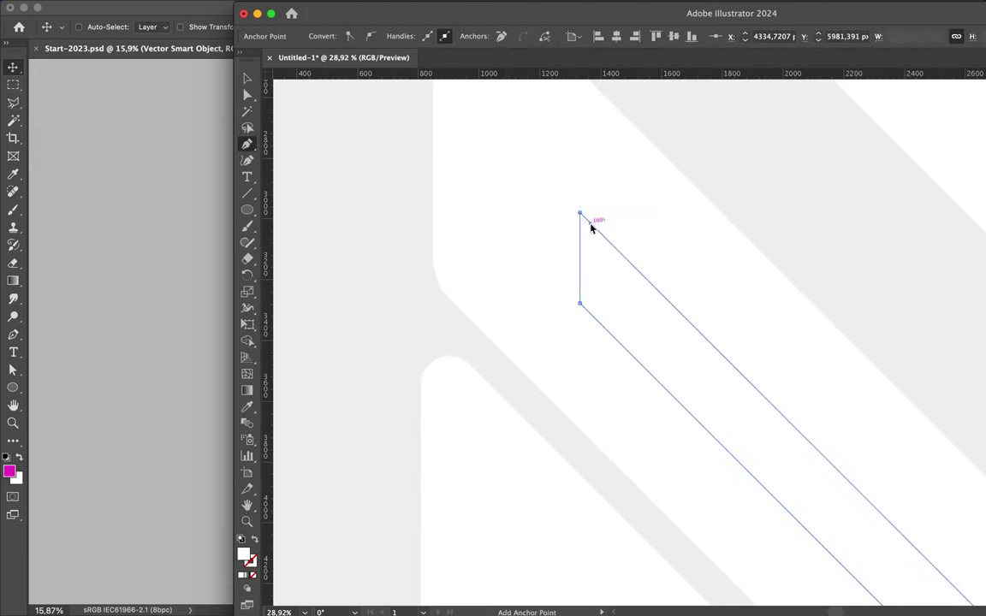
scroll(590, 226, "down", 3)
key("a")
left_click(600, 256)
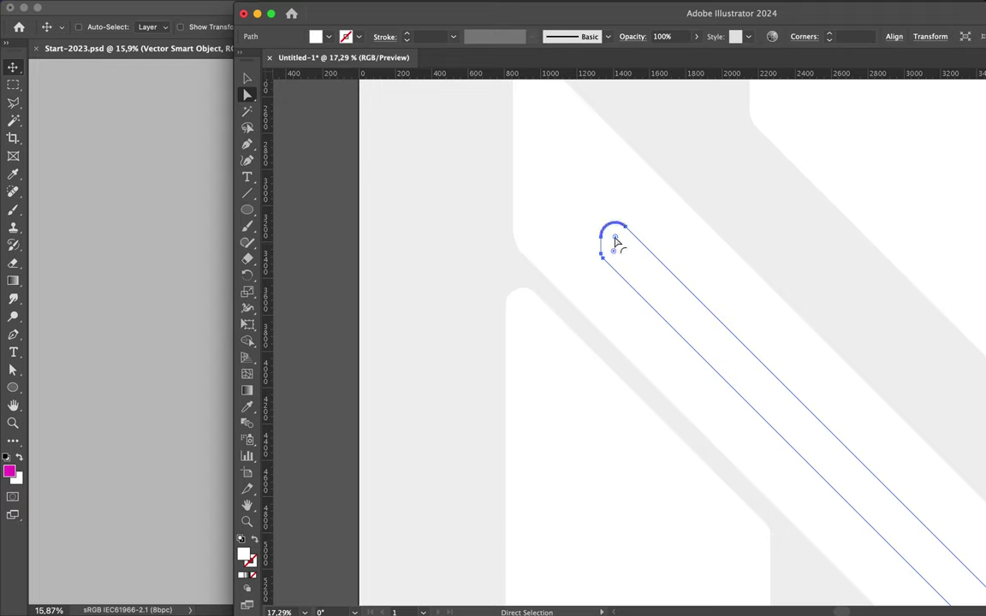
Step: Paste the strips into the Photoshop poster with the drop shadow, and raise Layer 1 copy above a panel
key("super+c")
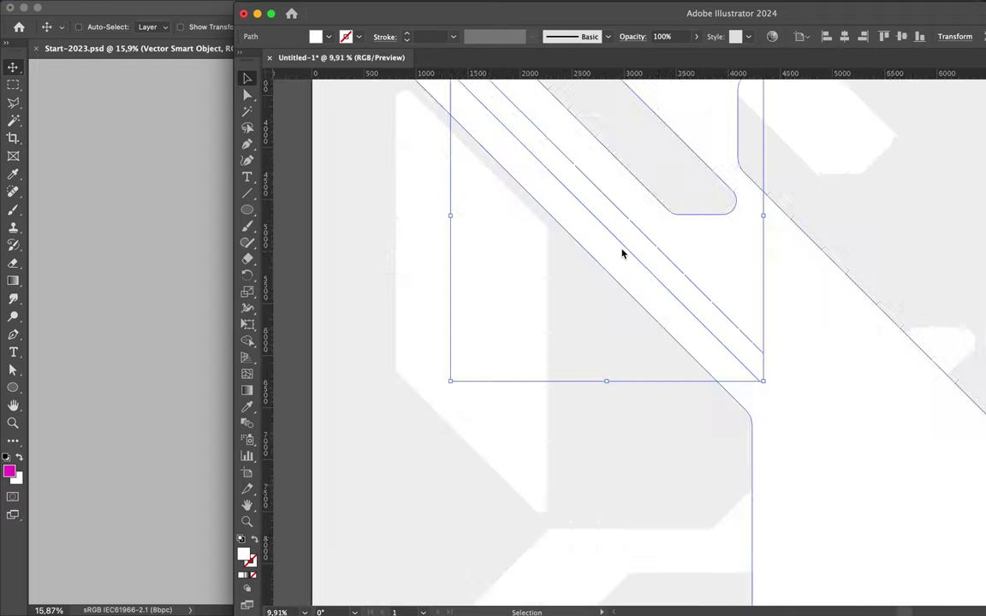
key("super+Tab")
key("super+v")
key("Return")
right_click(877, 181)
left_click(814, 392)
scroll(509, 372, "down", 2)
left_click_drag(860, 369, 860, 330)
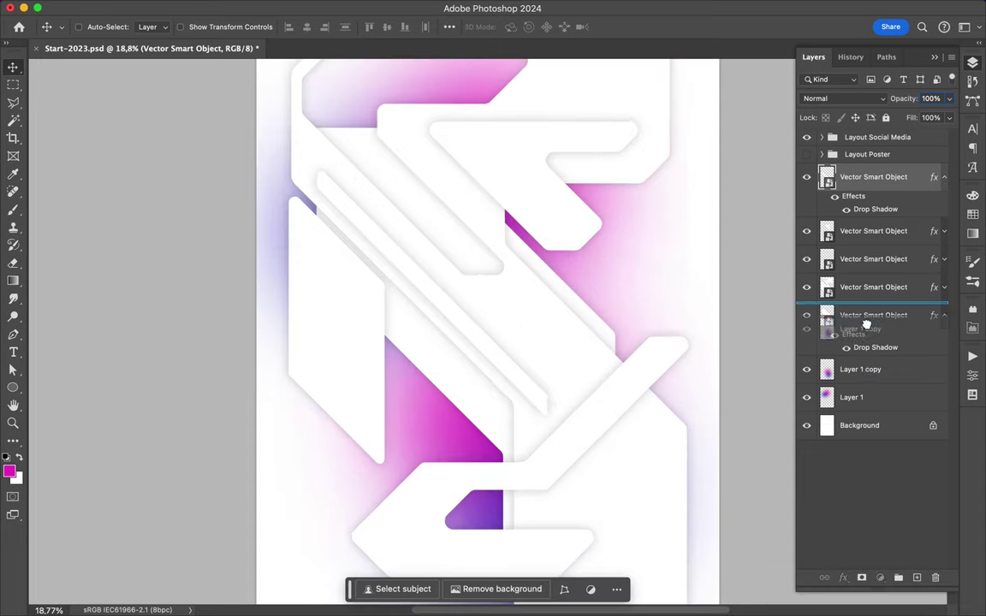
Step: Duplicate the Layer 1 glow, raise the copy and rotate it, then return to Illustrator
left_click(456, 155, "super")
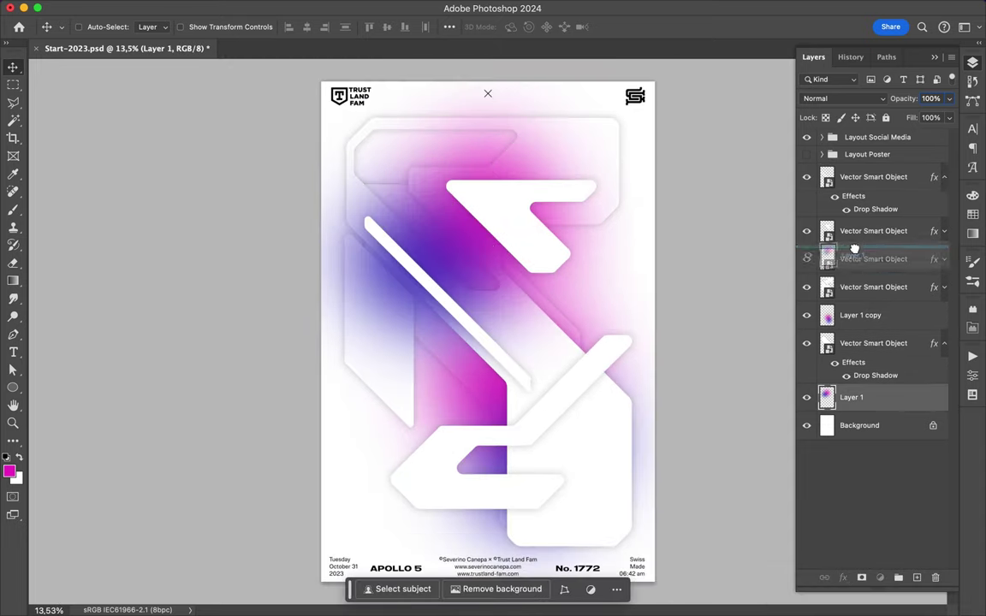
key("super+j")
left_click_drag(851, 397, 873, 285)
key("super+t")
mouse_move(556, 90)
left_mouse_down()
mouse_move(597, 137)
mouse_move(512, 149)
mouse_move(527, 120)
mouse_move(526, 177)
left_mouse_up()
key("Return")
mouse_move(459, 611)
left_click(459, 594)
Step: Draw a closed four-corner angular pointed panel path
left_click(532, 369, "shift")
left_click(480, 421, "shift")
left_click(513, 454, "shift")
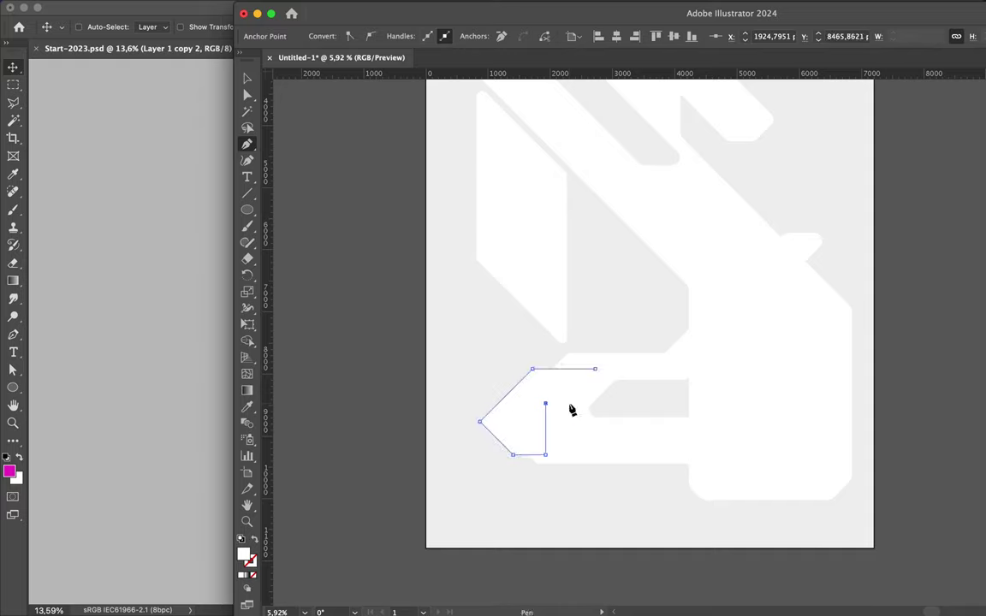
left_click(596, 370)
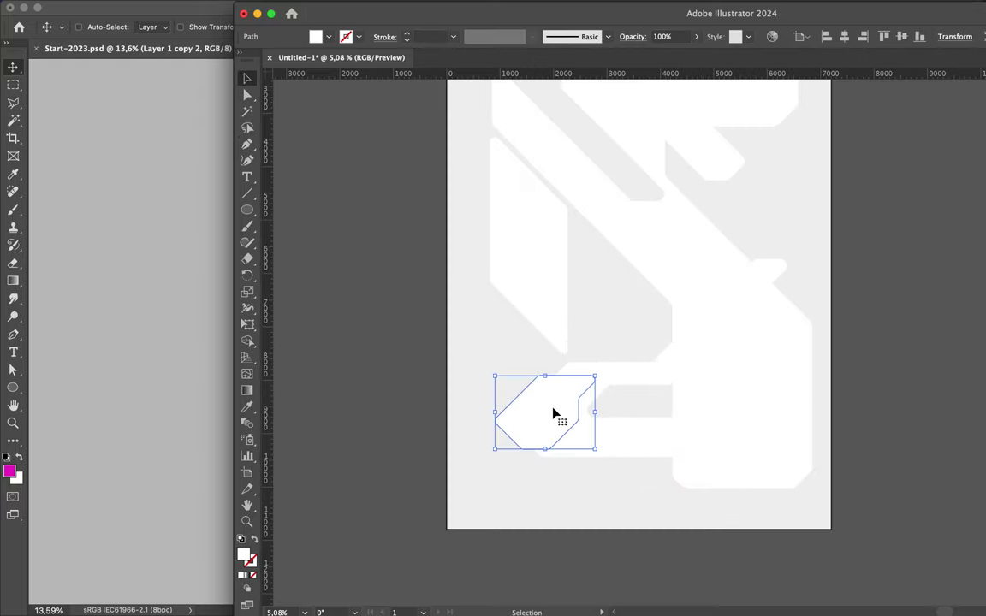
Step: Paste the panel into the poster's lower left, sized to fit, with the drop shadow
key("super+c")
key("super+Tab")
key("super+v")
mouse_move(374, 365)
left_mouse_down()
mouse_move(428, 481)
mouse_move(461, 520)
left_mouse_up()
key("Return")
right_click(872, 176)
left_click(822, 453)
key("super+t")
key("Return")
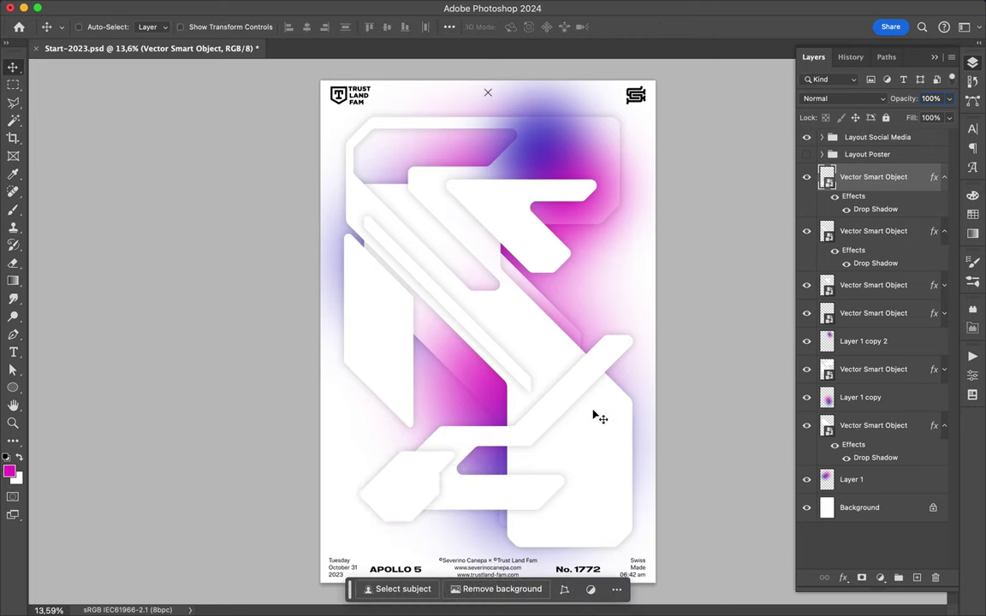
Step: Draw a tall black-filled rectangle over the left panels and round its corners
right_click(13, 388)
left_click(68, 385)
left_click_drag(285, 273, 471, 477)
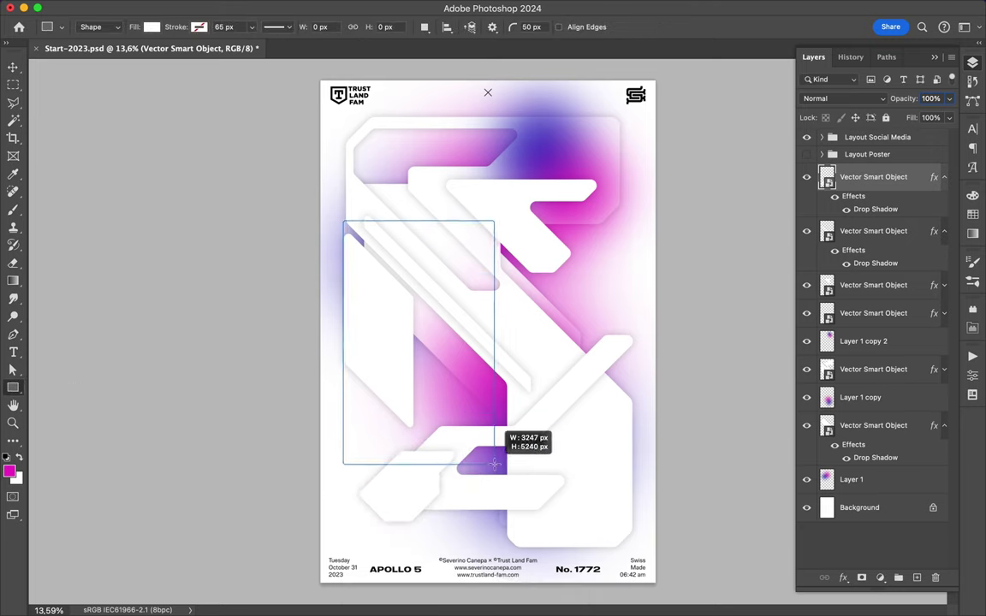
key("a")
left_click(203, 26)
left_click(119, 100)
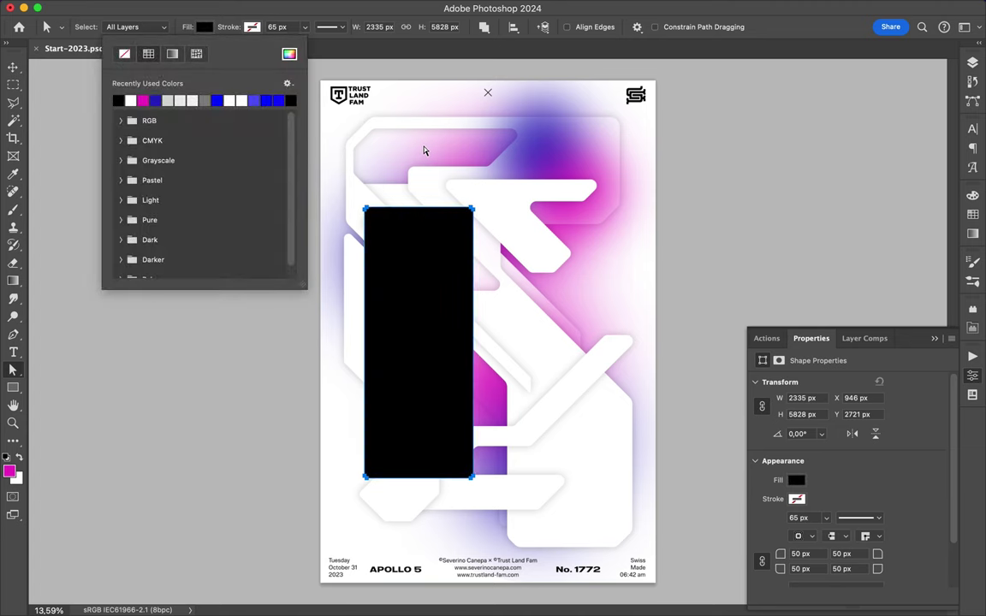
key("Escape")
key("u")
left_click_drag(357, 202, 362, 207)
Step: Set the rectangle's fill to 0% and add a Bevel & Emboss with larger size and white highlight
double_click(856, 197)
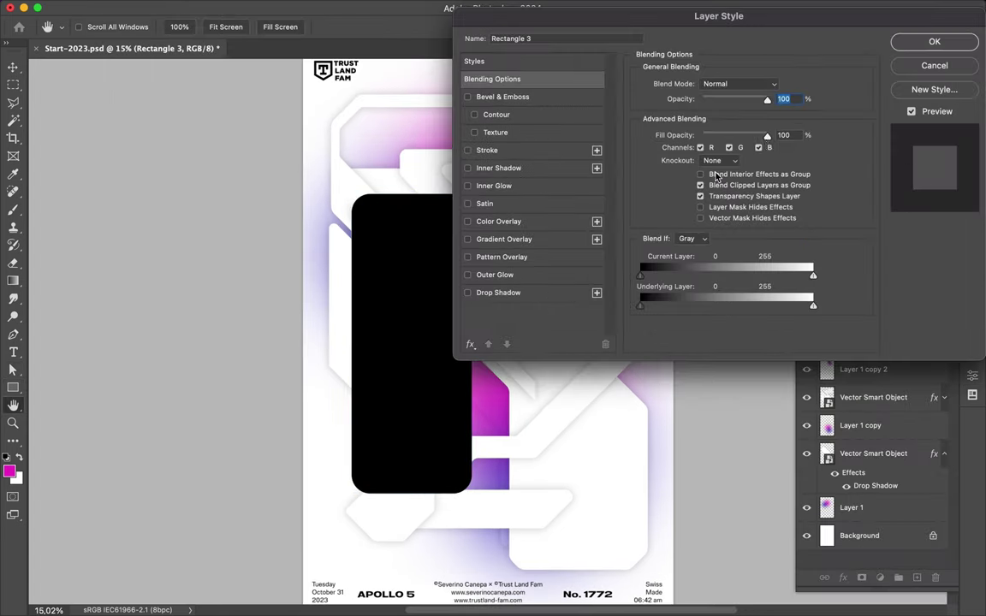
left_click_drag(780, 178, 715, 178)
left_click(530, 99)
left_click_drag(591, 19, 629, 29)
left_click_drag(736, 211, 734, 213)
mouse_move(747, 148)
left_mouse_down()
mouse_move(771, 148)
mouse_move(741, 121)
left_mouse_up()
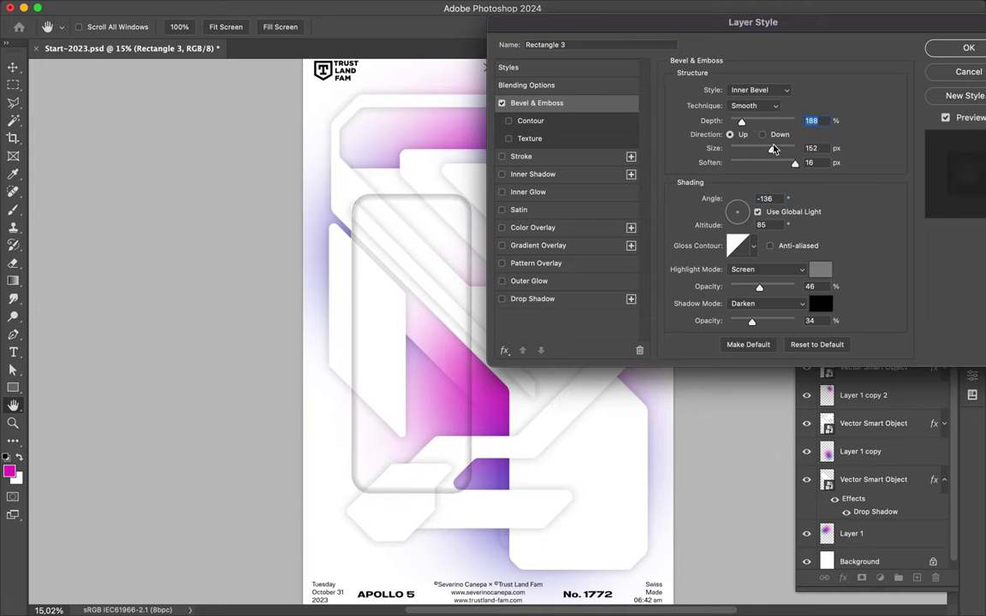
left_click(819, 269)
left_click(69, 224)
left_click(379, 217)
left_click_drag(759, 287, 779, 287)
left_click_drag(752, 320, 774, 322)
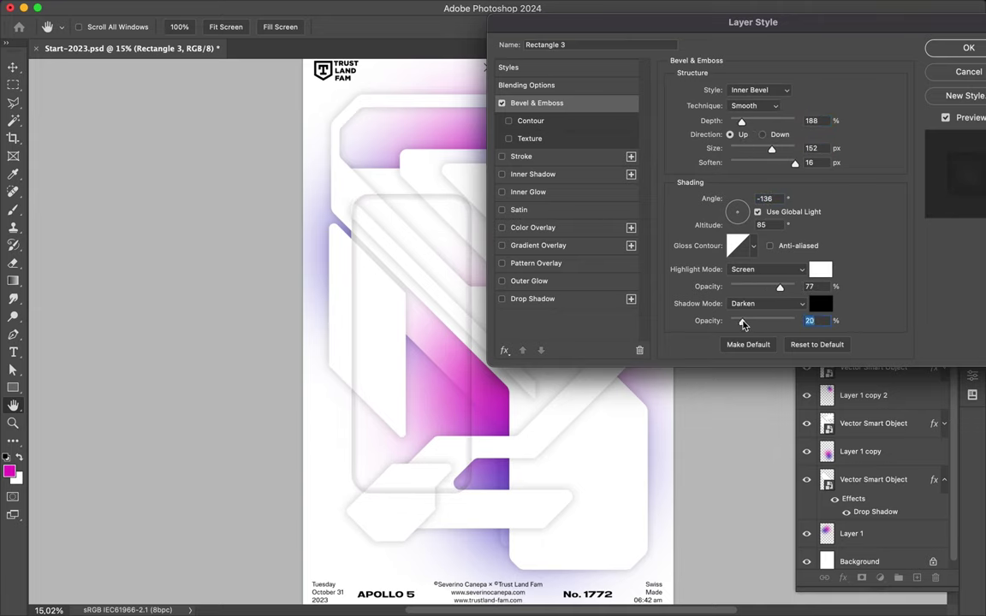
Step: Add a drop shadow with more distance and opacity, and enable the bevel contour
left_click(532, 299)
left_click_drag(718, 150, 750, 150)
left_click_drag(723, 110, 782, 109)
left_click_drag(731, 143, 725, 137)
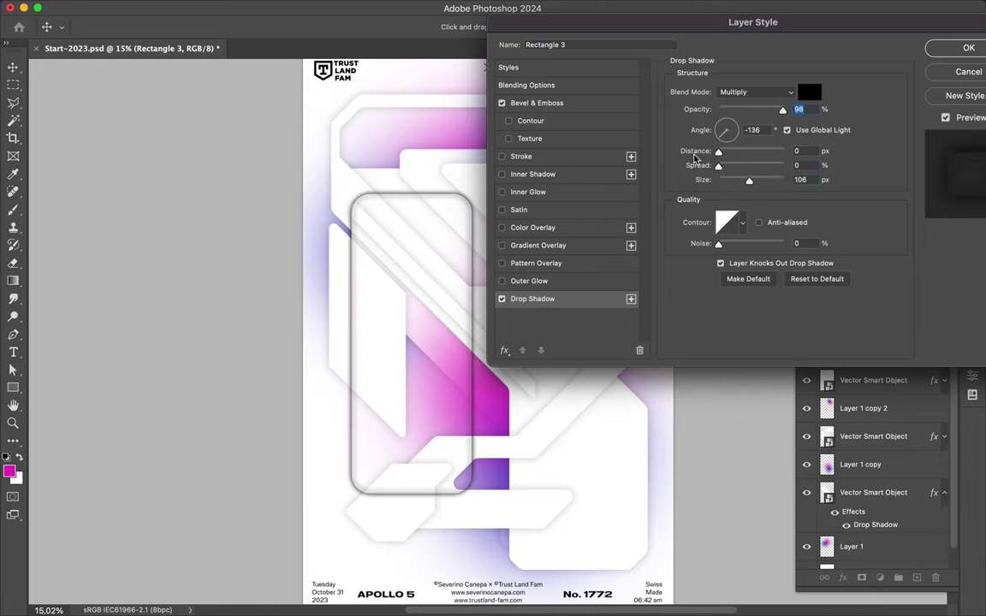
left_click(531, 121)
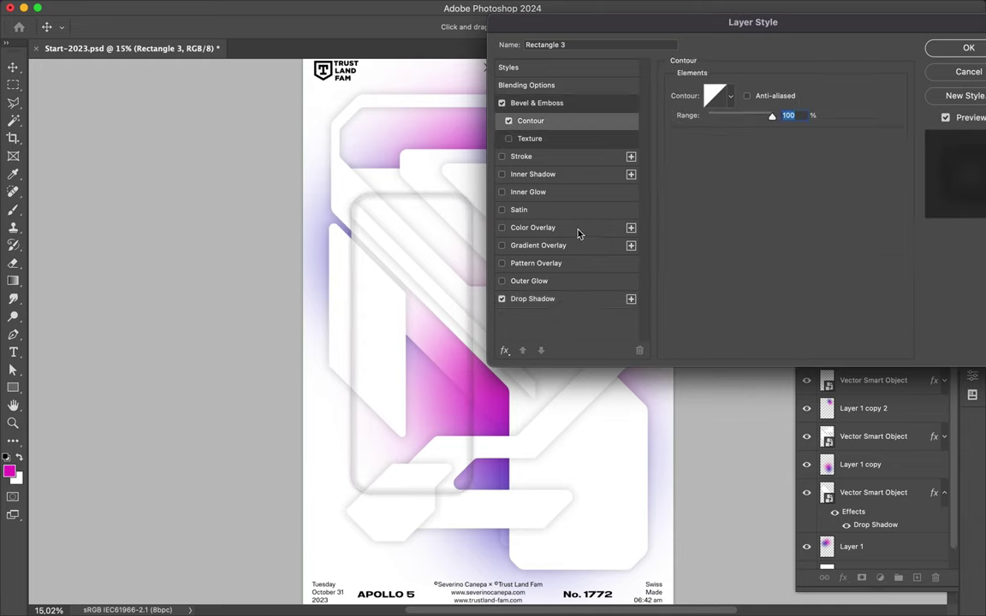
Step: Add a gradient overlay with a white (ffffff) stop and try a noise gradient
left_click(538, 246)
left_click(753, 121)
double_click(384, 324)
type("ffffff")
key("Return")
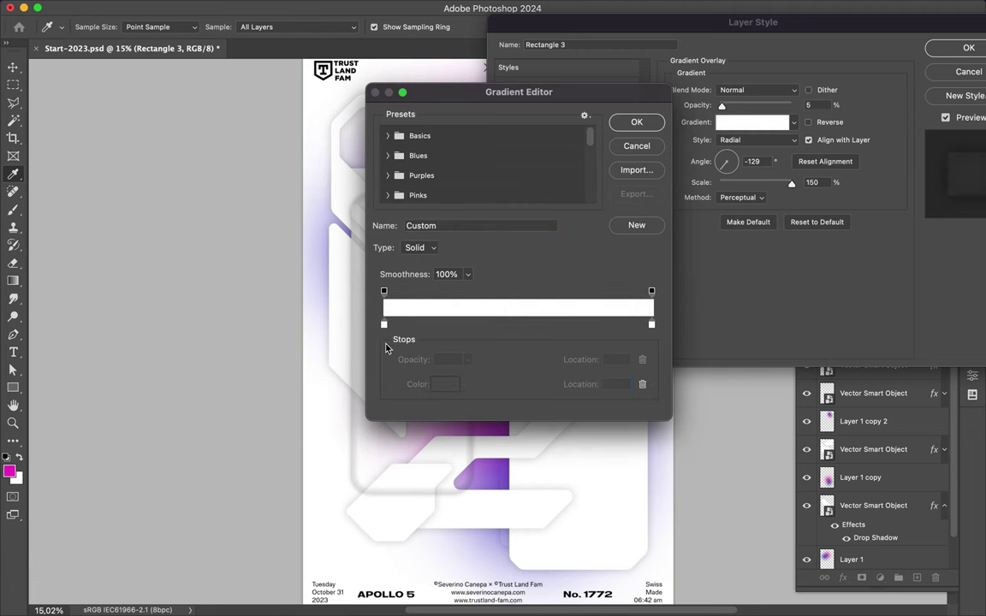
left_click_drag(518, 92, 688, 162)
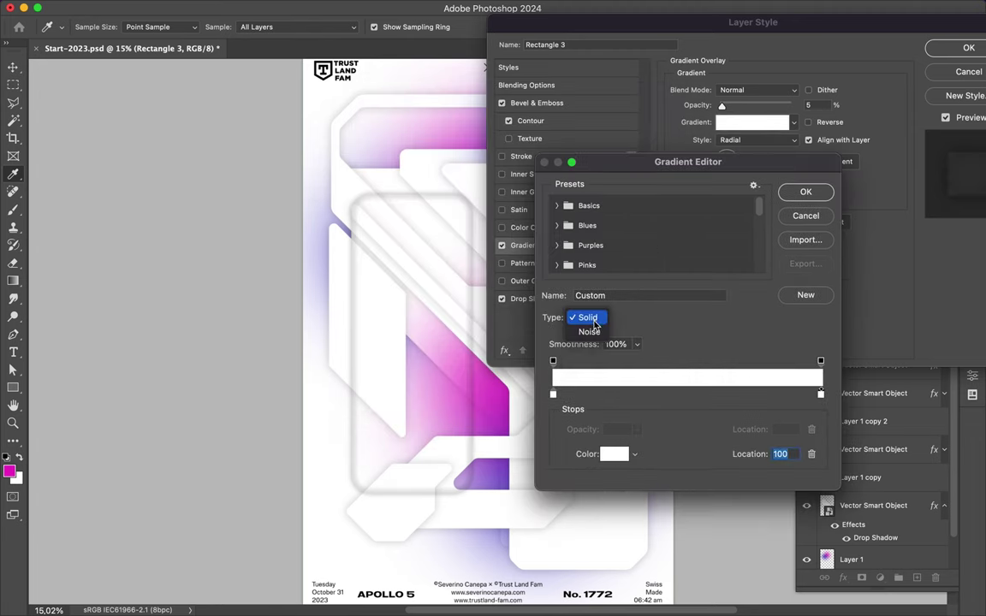
left_click(590, 331)
key("Return")
Step: Make the overlay linear at -180° with reduced scale, back to a solid white gradient
left_click(745, 127)
left_click_drag(721, 106, 725, 105)
left_click_drag(725, 162, 715, 163)
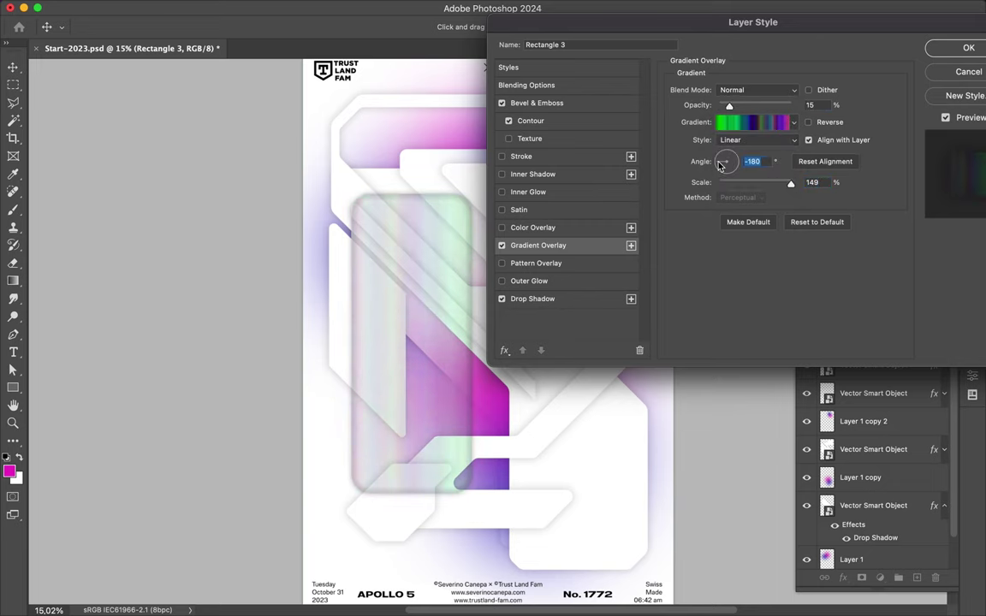
left_click_drag(791, 183, 752, 184)
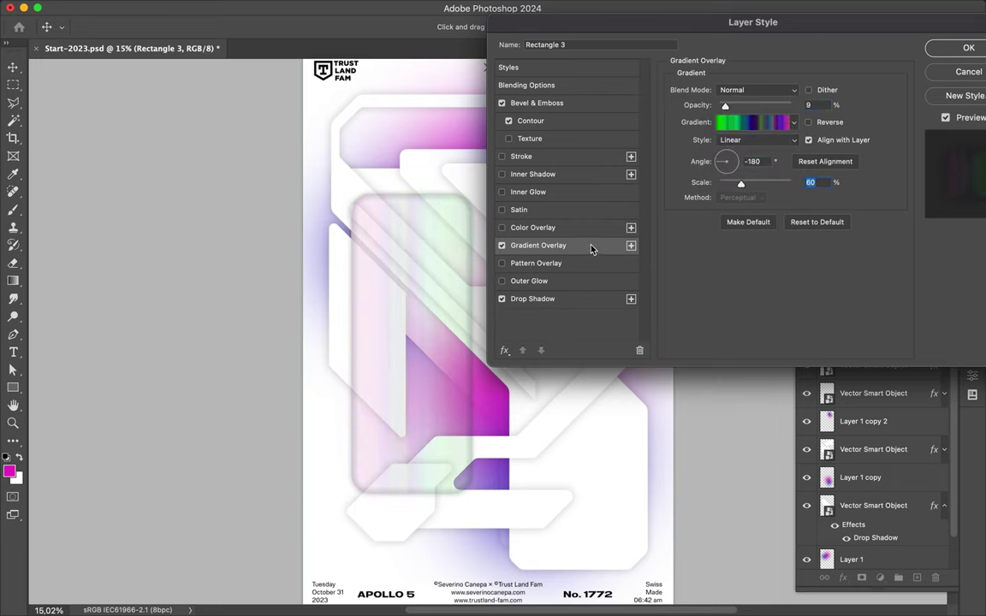
left_click(753, 122)
left_click(590, 320)
left_click(805, 192)
left_click_drag(725, 105, 734, 105)
Step: Lower the bevel shadow opacity, review the drop shadow and apply all effects
left_click(536, 103)
left_click_drag(753, 321, 734, 321)
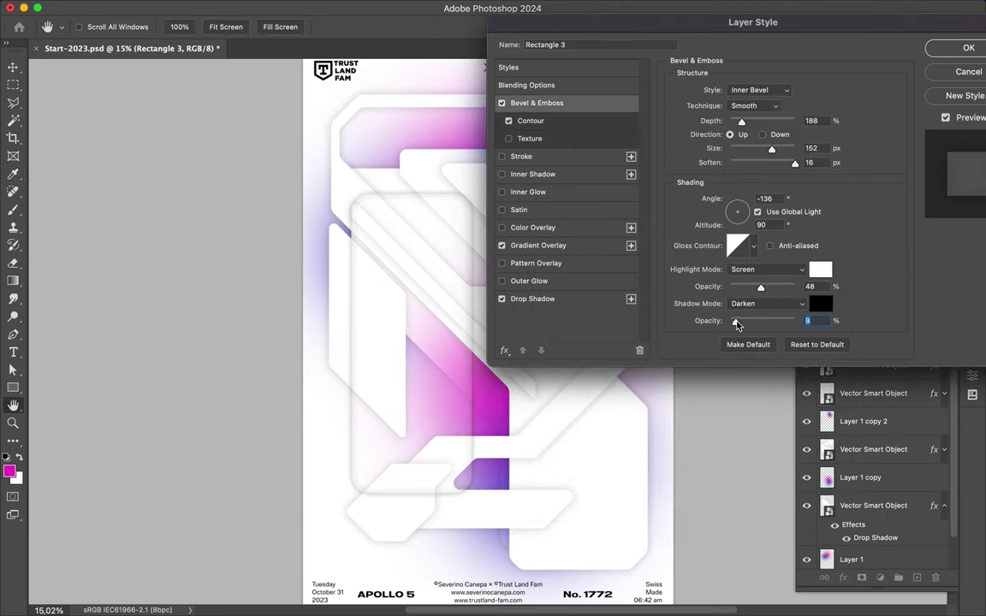
left_click(533, 299)
left_click(968, 47)
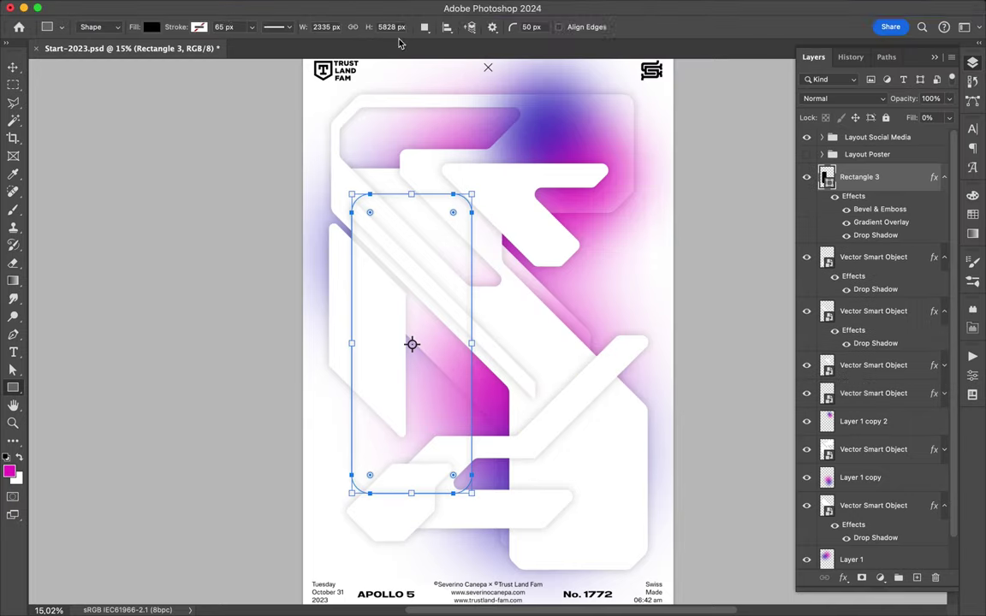
Step: Convert the rectangle to a smart object, apply the Glass filter, and reposition it on the poster
left_click(306, 8)
left_click(369, 89)
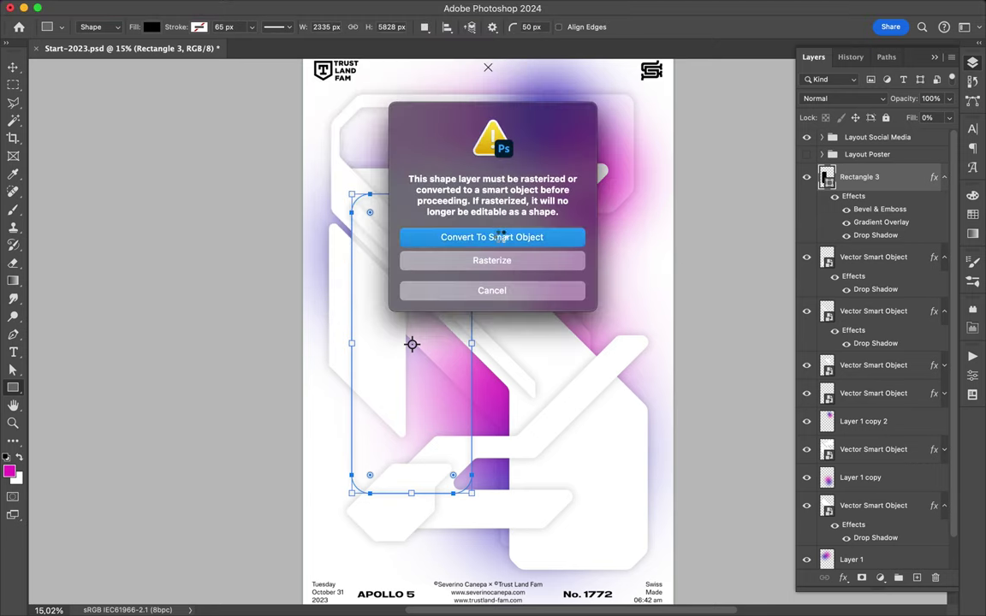
left_click(493, 235)
left_click(892, 36)
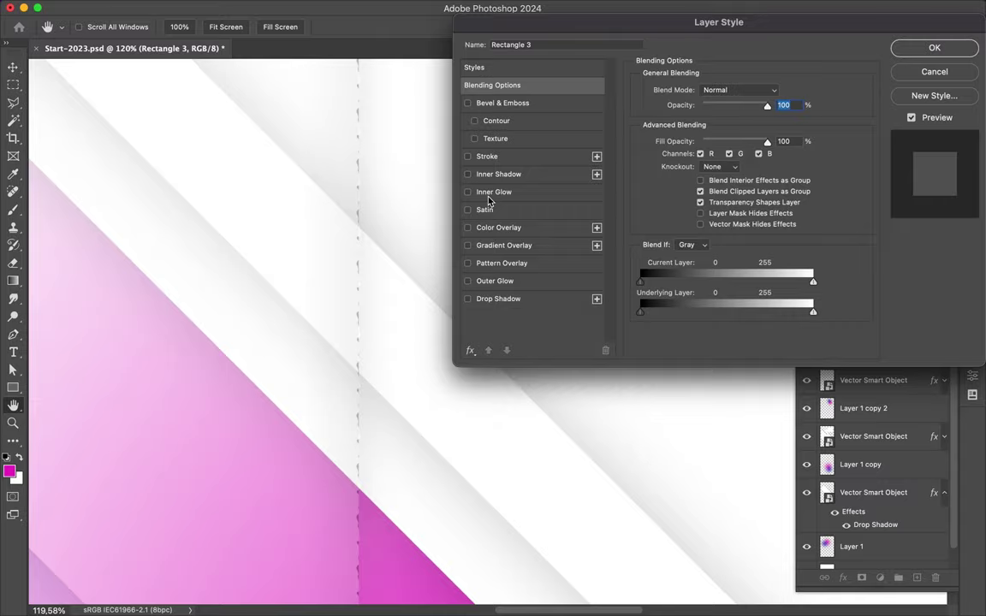
key("v")
scroll(497, 345, "down", 3)
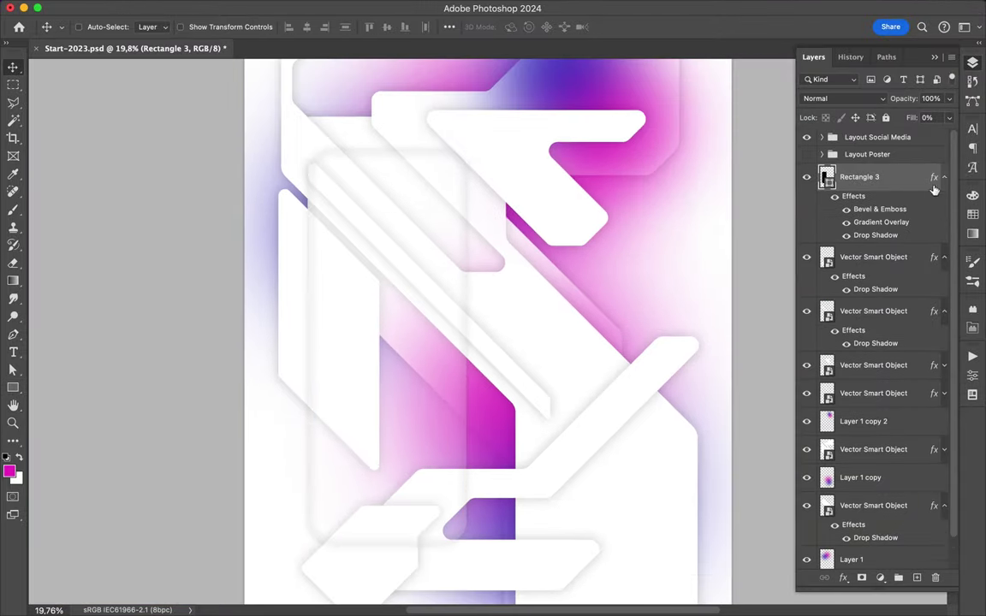
scroll(469, 311, "down", 2)
mouse_move(469, 311)
left_mouse_down()
mouse_move(564, 248)
mouse_move(444, 307)
left_mouse_up()
scroll(444, 307, "down", 1)
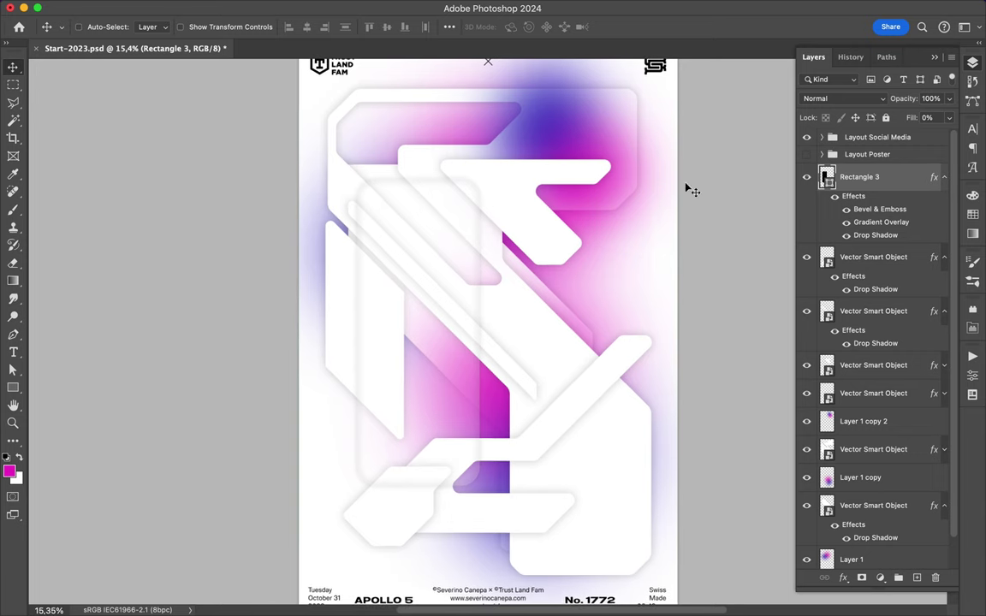
Step: Review Rectangle 3's drop shadow, bevel and emboss, and gradient overlay layer style settings
double_click(899, 176)
left_click(504, 245)
left_click(498, 299)
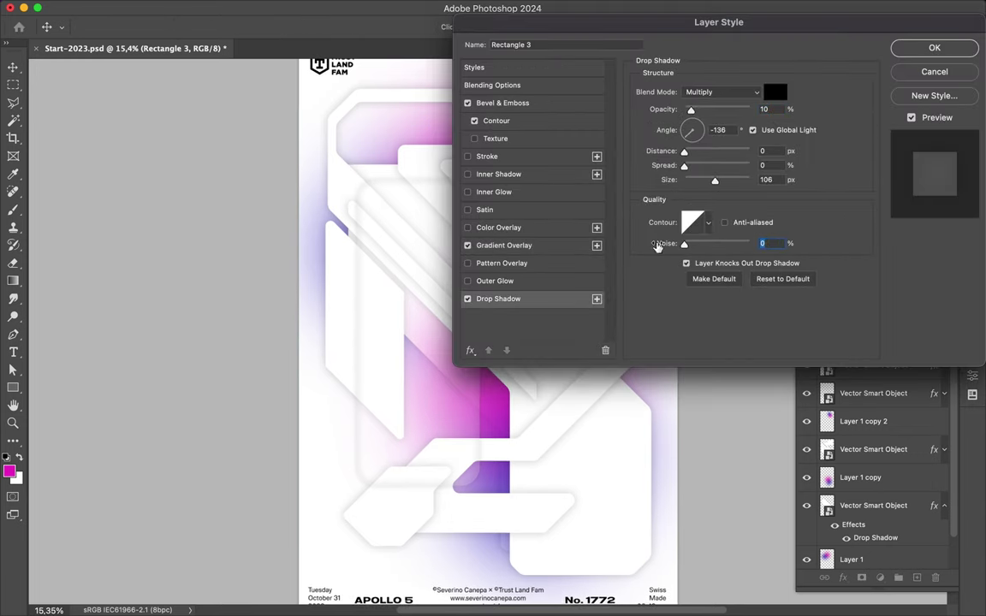
left_click(502, 103)
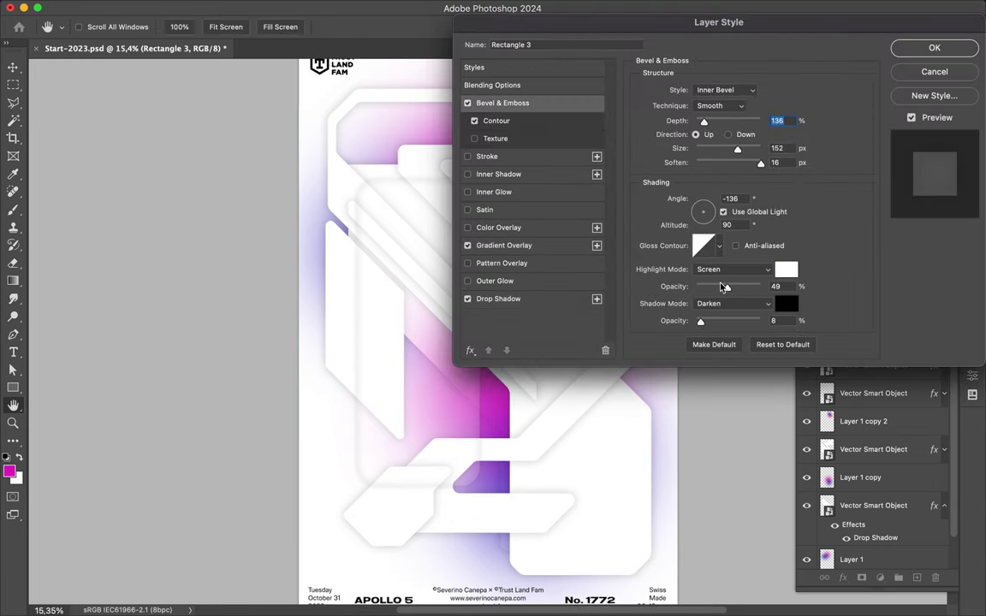
left_click(504, 245)
left_click(719, 122)
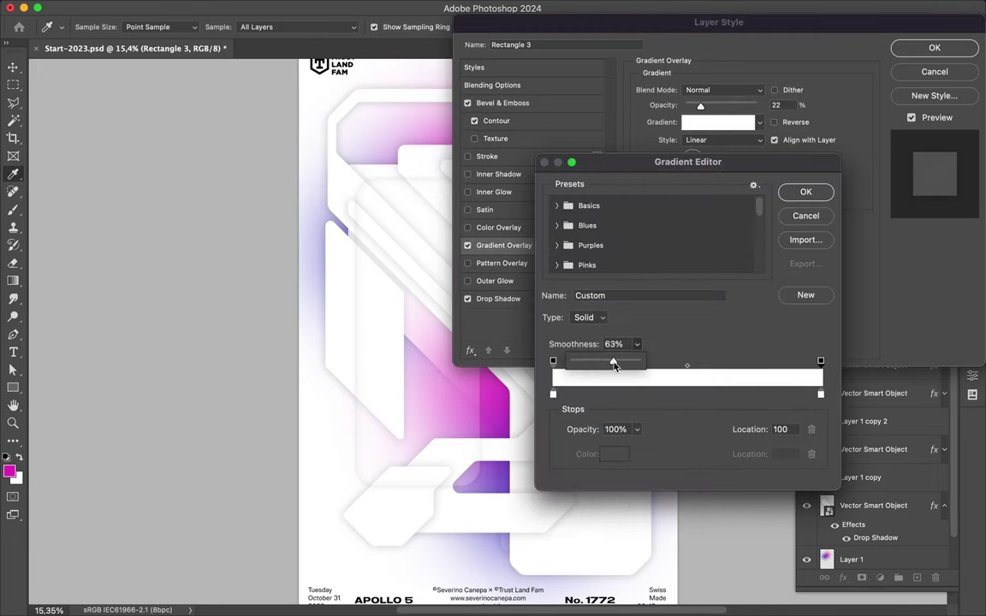
left_click(805, 192)
Step: Set the gradient overlay to Screen blending, apply the style, and move Rectangle 3 lower
left_click(723, 90)
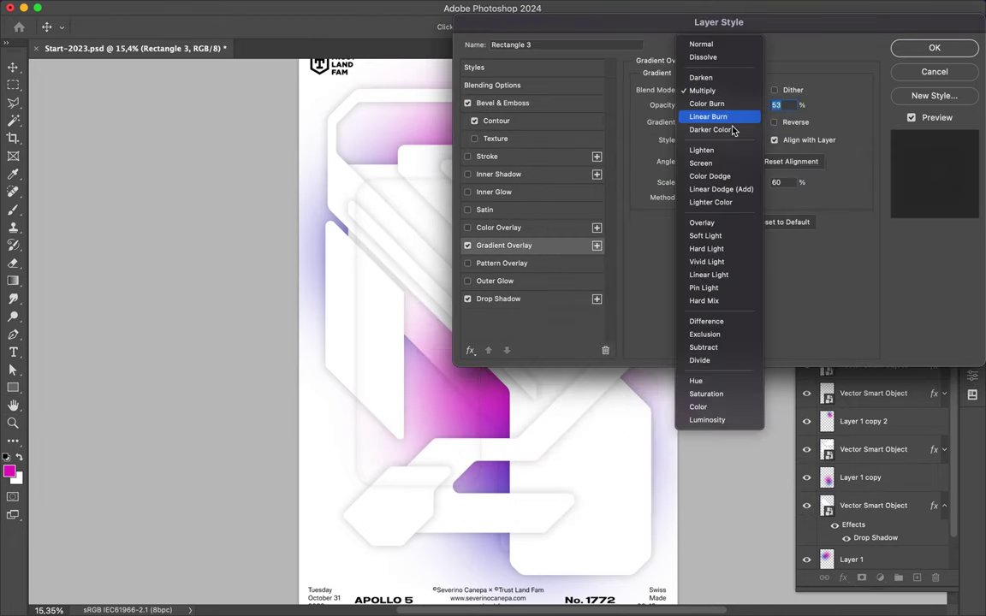
left_click(671, 219)
left_click(723, 90)
left_click(710, 120)
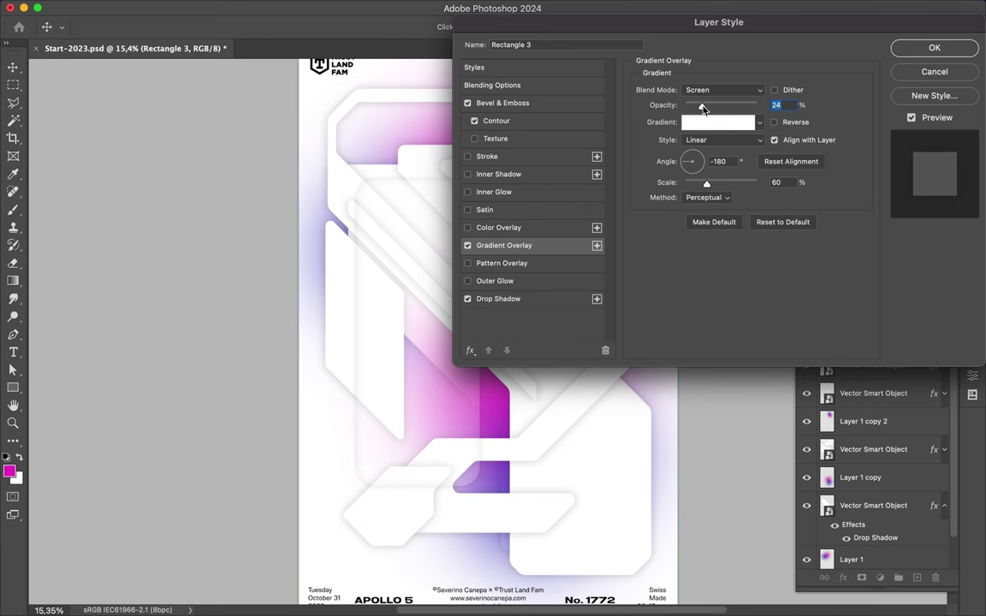
key("Return")
left_click_drag(868, 177, 862, 351)
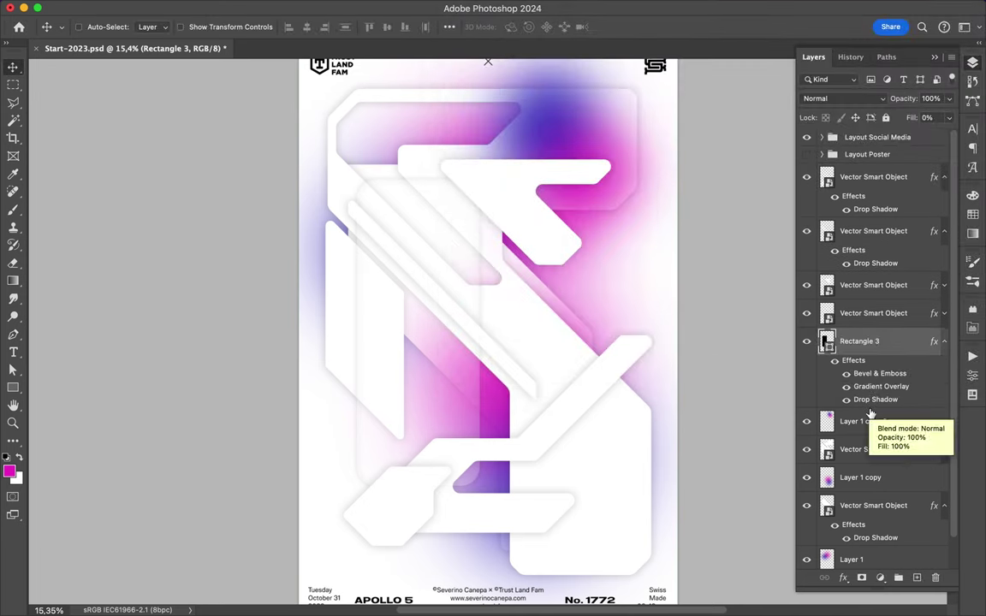
Step: Duplicate the rectangle, move the copy to the top of the stack, and place it higher
mouse_move(423, 385)
left_mouse_down()
mouse_move(593, 355)
mouse_move(576, 282)
left_mouse_up()
left_click_drag(813, 396, 864, 171)
left_click_drag(595, 173, 580, 124)
key("u")
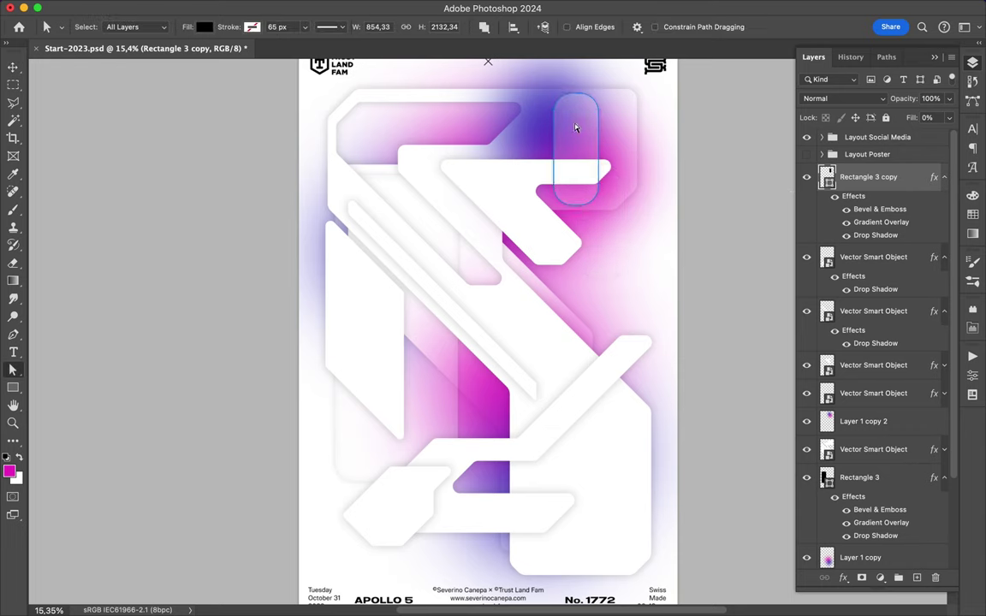
scroll(585, 104, "up", 2)
scroll(594, 160, "up", 3)
key("v")
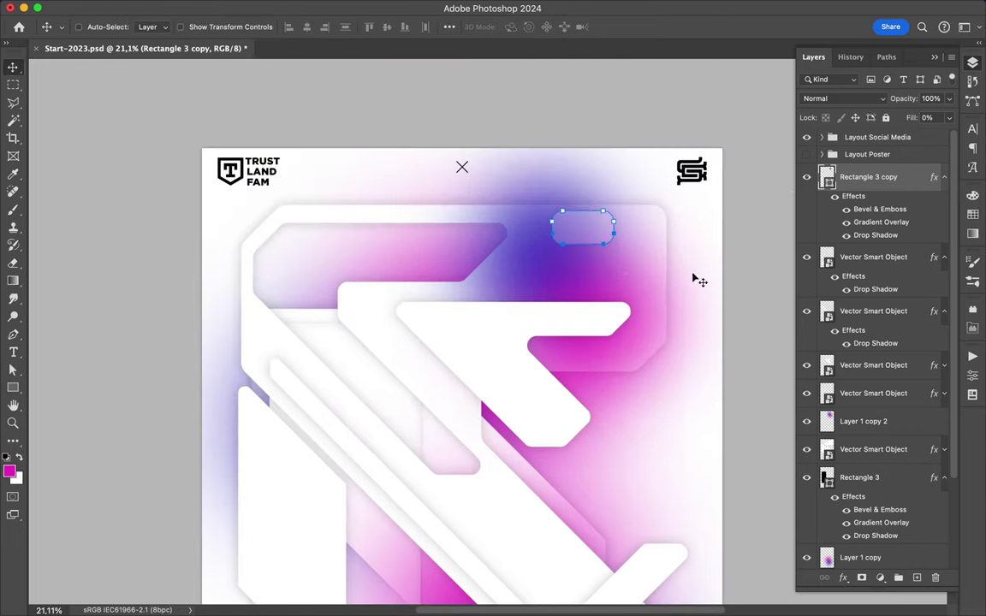
Step: Move the small rounded rectangle to the top right and add another Rectangle 3 copy
left_click_drag(590, 266, 590, 268)
left_click(944, 176)
left_click(944, 204)
left_click(944, 233)
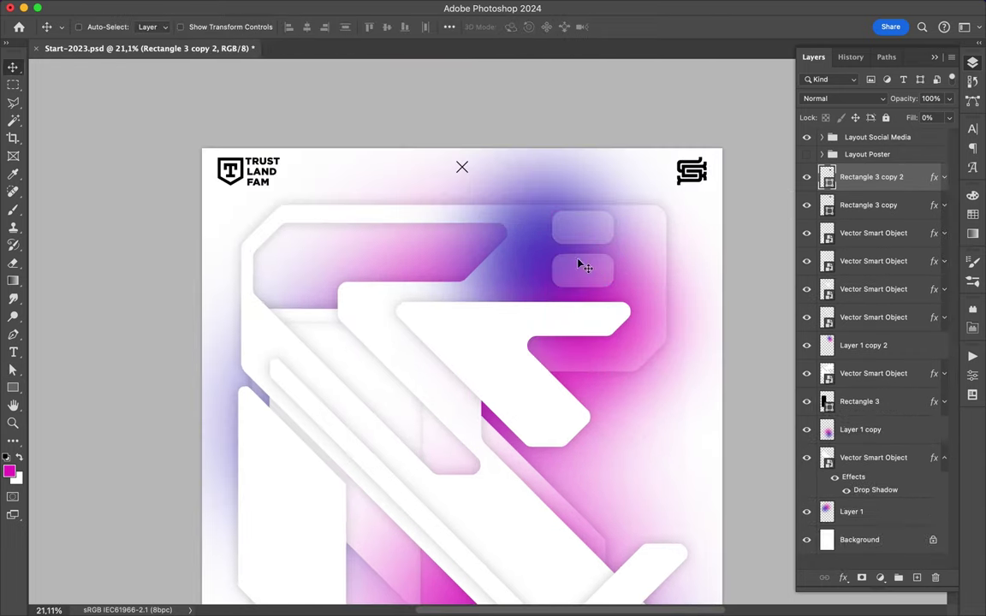
key("ctrl+z")
scroll(561, 282, "down", 1)
left_click_drag(560, 283, 627, 254)
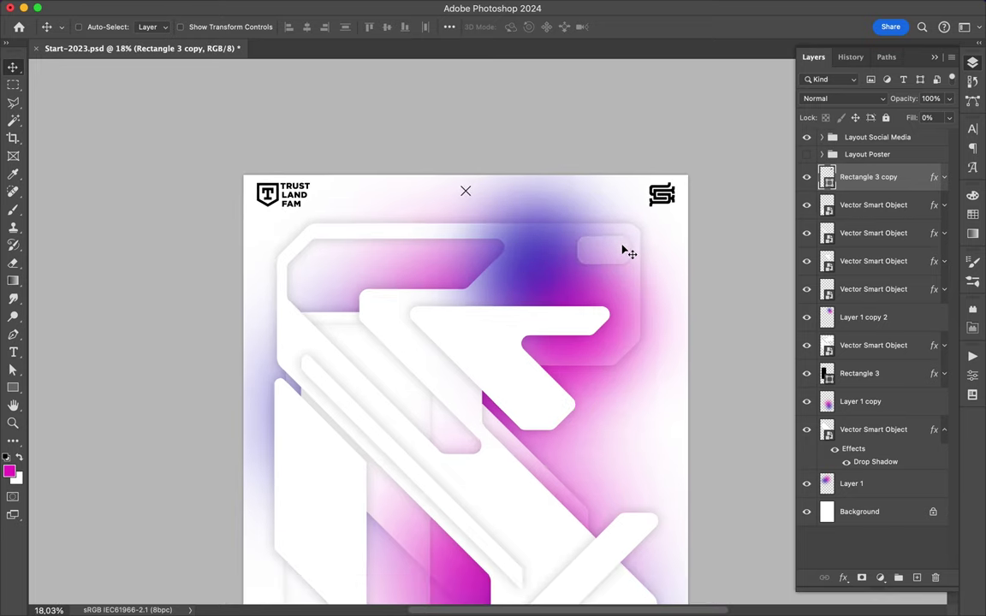
scroll(627, 256, "down", 2)
key("ctrl+j")
left_click_drag(868, 176, 865, 359)
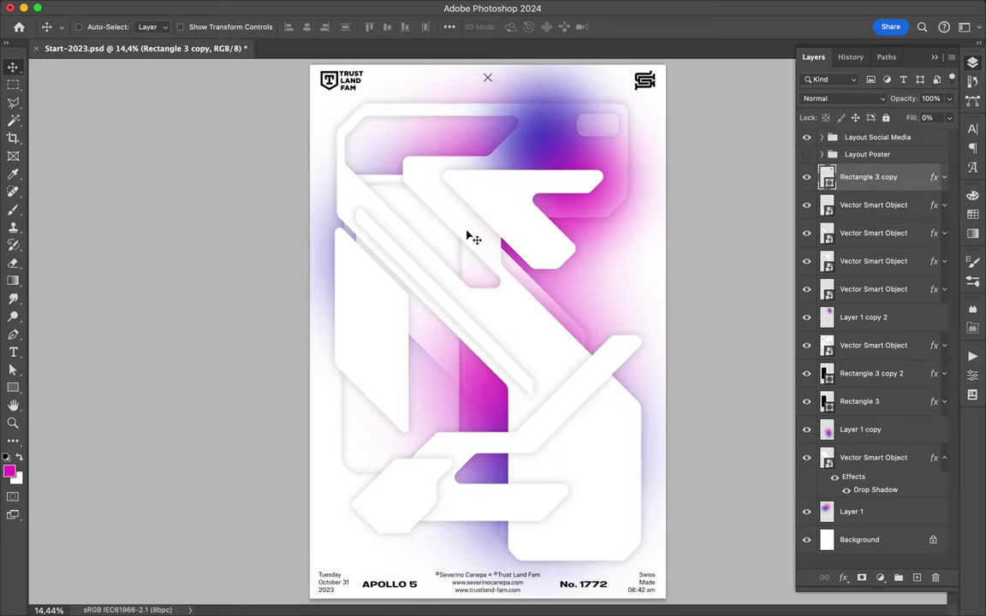
Step: Close a path in Illustrator, paste it into Photoshop as a shape below Layer 1 copy 2
left_click(422, 279, "ctrl")
left_click(462, 592)
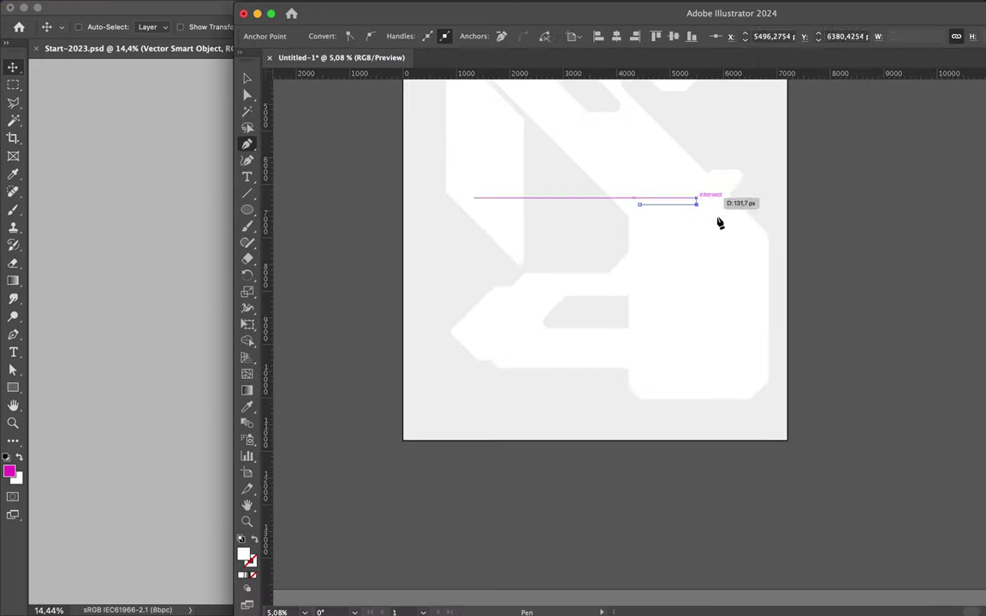
left_click(641, 208)
key("a")
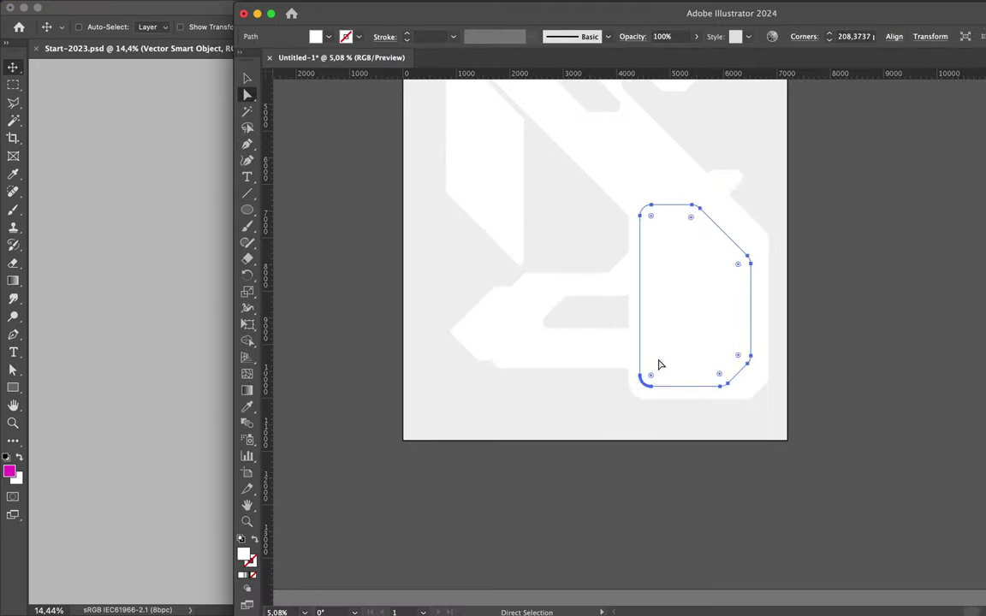
key("ctrl+c")
key("alt+Tab")
key("ctrl+v")
key("Return")
left_click_drag(930, 278, 890, 385)
key("ctrl+t")
Step: Enlarge the lower-right white shape, duplicate it upward, and restack it below Vector Smart Object copy
left_click_drag(616, 396, 638, 358)
key("Return")
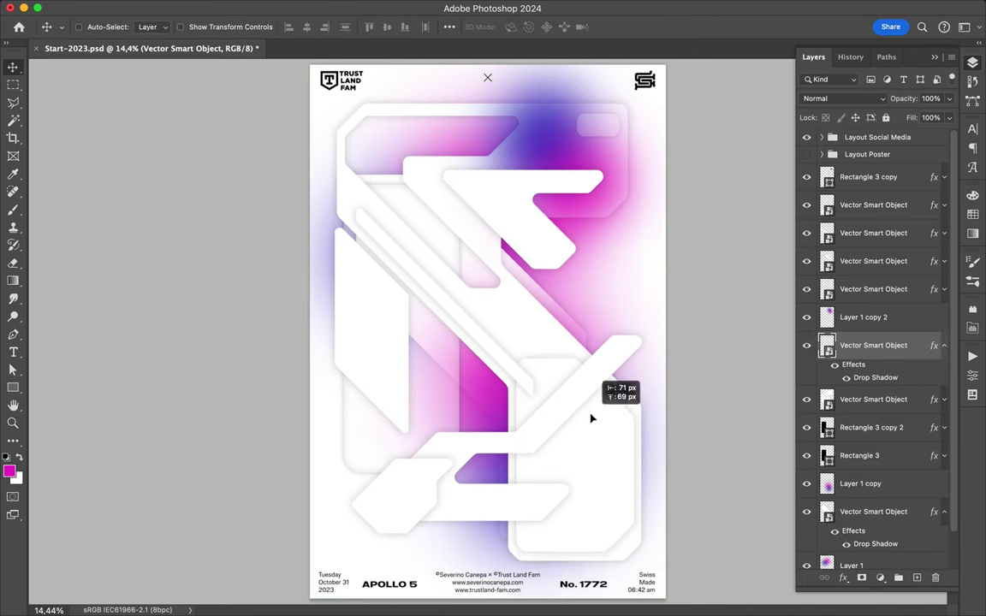
mouse_move(604, 449)
left_mouse_down()
mouse_move(578, 254)
mouse_move(594, 182)
left_mouse_up()
key("ctrl+t")
key("Return")
scroll(664, 277, "up", 1)
scroll(664, 277, "down", 2)
left_click(870, 246)
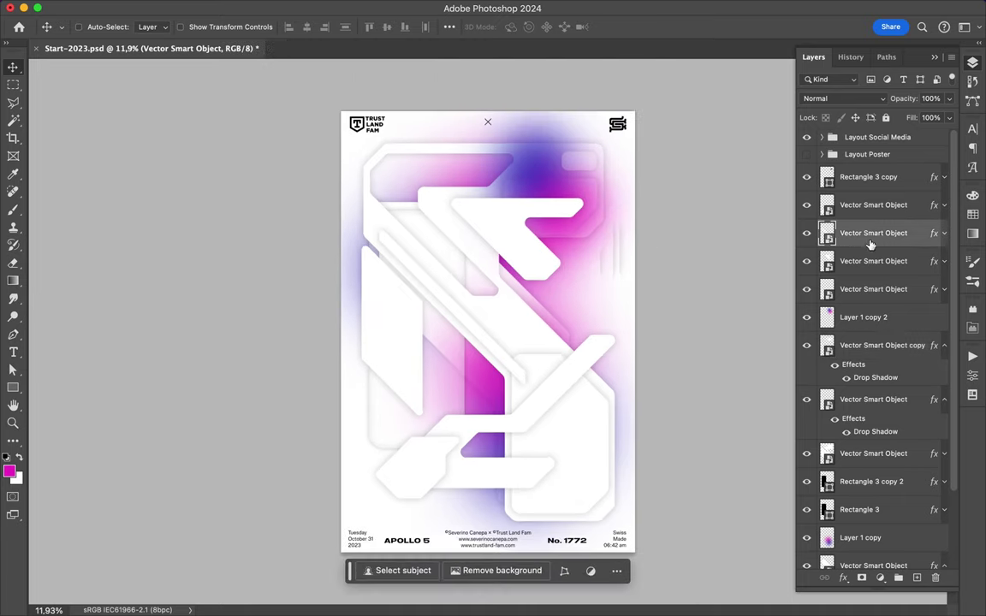
left_click_drag(870, 245, 938, 328)
Step: Add another shifted white shape copy above the Background, then move the Layer 1 copy 2 glow
left_click_drag(905, 389, 905, 414)
left_click_drag(606, 330, 521, 363)
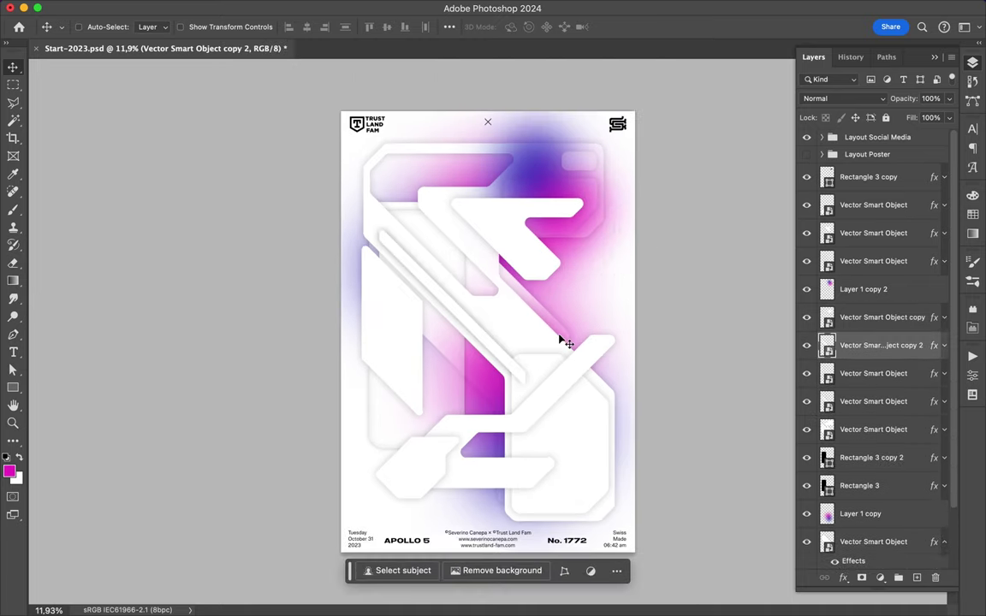
left_click(919, 429)
mouse_move(598, 300)
left_mouse_down()
mouse_move(576, 277)
mouse_move(567, 289)
left_mouse_up()
key("ctrl+shift+bracketleft")
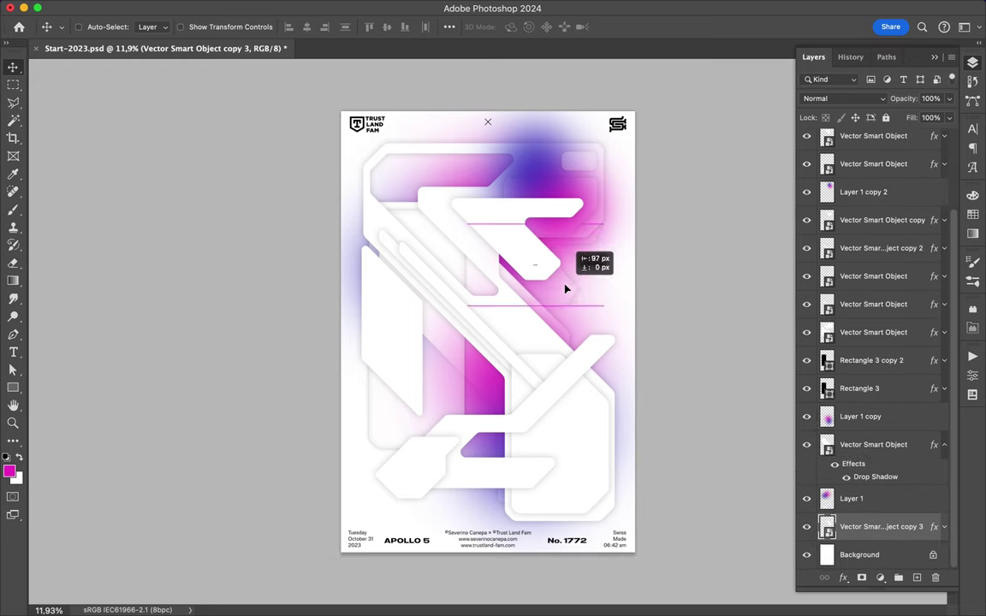
left_click(562, 190, "ctrl")
left_click_drag(609, 286, 577, 427)
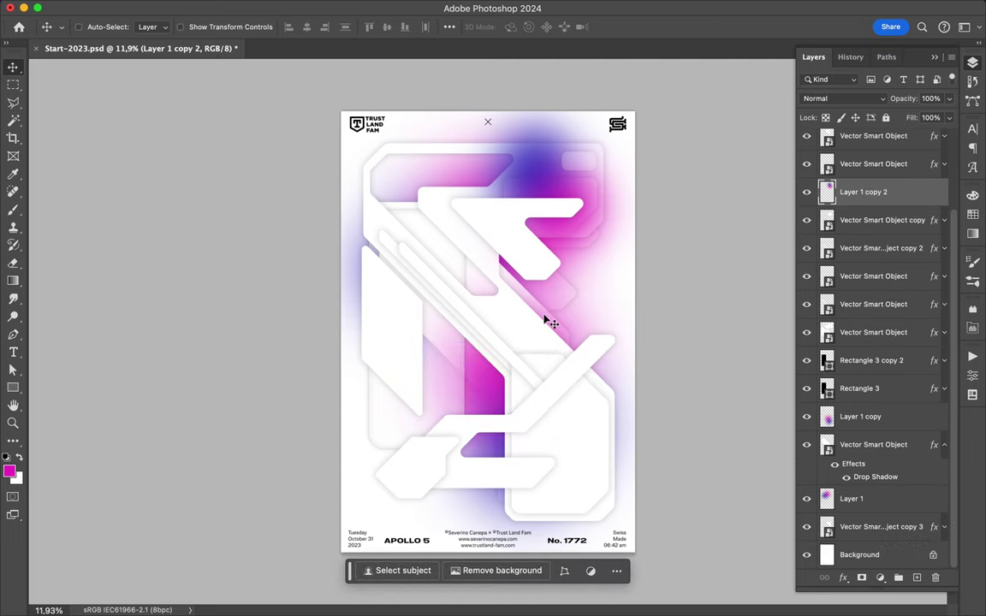
Step: Draw a blue gradient circle in the poster's middle and move it lower in the layers
left_click(152, 26)
right_click(13, 388)
left_click(52, 399)
left_click_drag(426, 282, 508, 364)
left_click(206, 26)
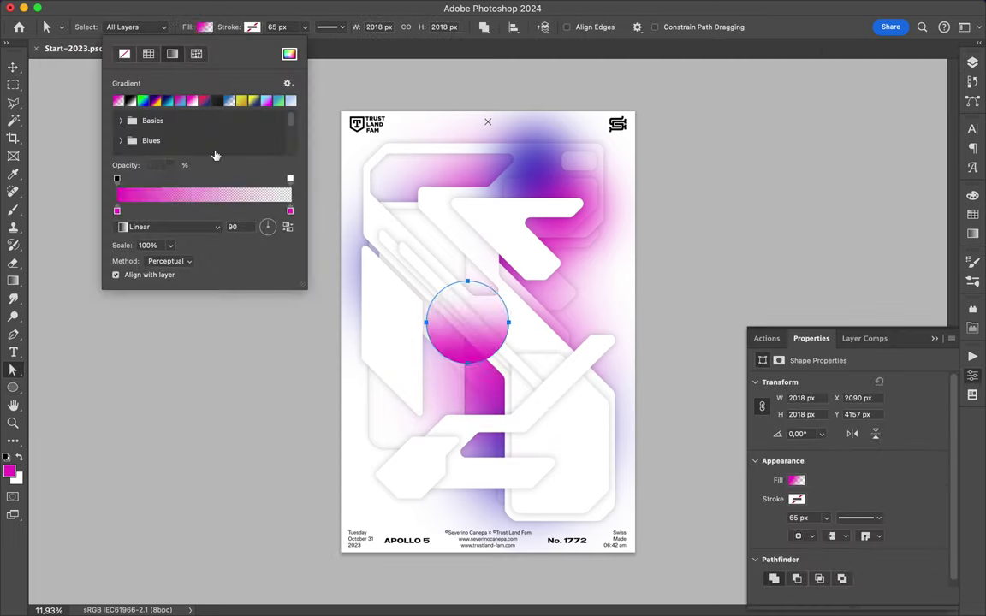
left_click(466, 319)
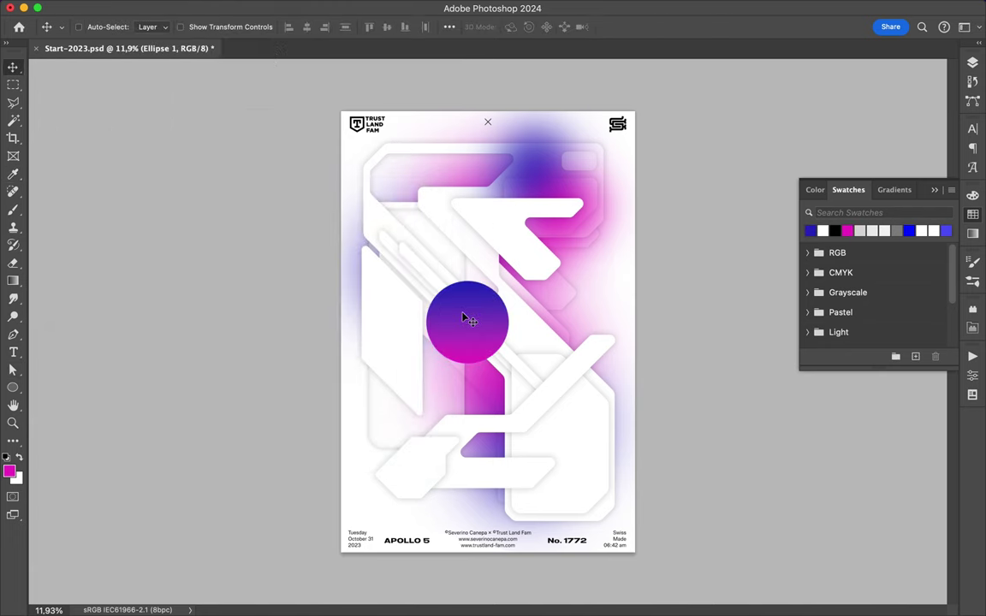
key("F7")
left_click_drag(868, 257, 886, 337)
Step: Rotate the circle about 15 degrees, then duplicate it and shift the copy left and down
key("ctrl+t")
left_click_drag(578, 287, 562, 274)
key("Return")
mouse_move(523, 323)
left_mouse_down()
mouse_move(524, 342)
mouse_move(441, 152)
left_mouse_up()
key("ctrl+t")
key("Return")
mouse_move(881, 332)
left_mouse_down()
mouse_move(904, 478)
mouse_move(894, 542)
left_mouse_up()
key("Return")
left_click_drag(463, 153, 412, 224)
Step: Make offset duplicates of the white panel shapes, sliding copies sideways and upward
left_click(555, 391, "ctrl")
left_click_drag(554, 391, 543, 380)
left_click(410, 365, "ctrl")
mouse_move(409, 365)
left_mouse_down()
mouse_move(427, 369)
mouse_move(451, 235)
left_mouse_up()
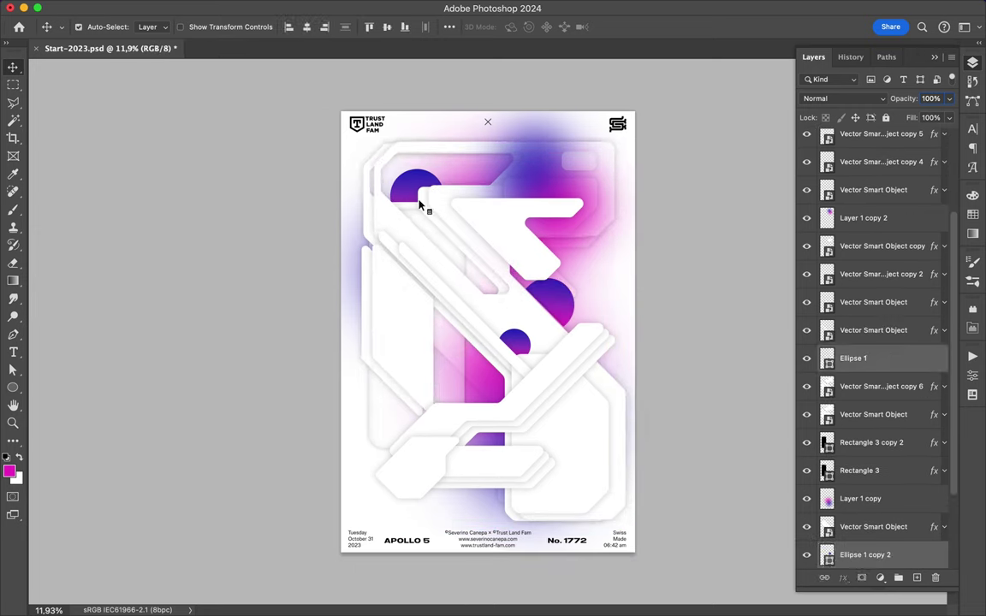
mouse_move(598, 369)
left_mouse_down()
mouse_move(598, 163)
mouse_move(581, 190)
left_mouse_up()
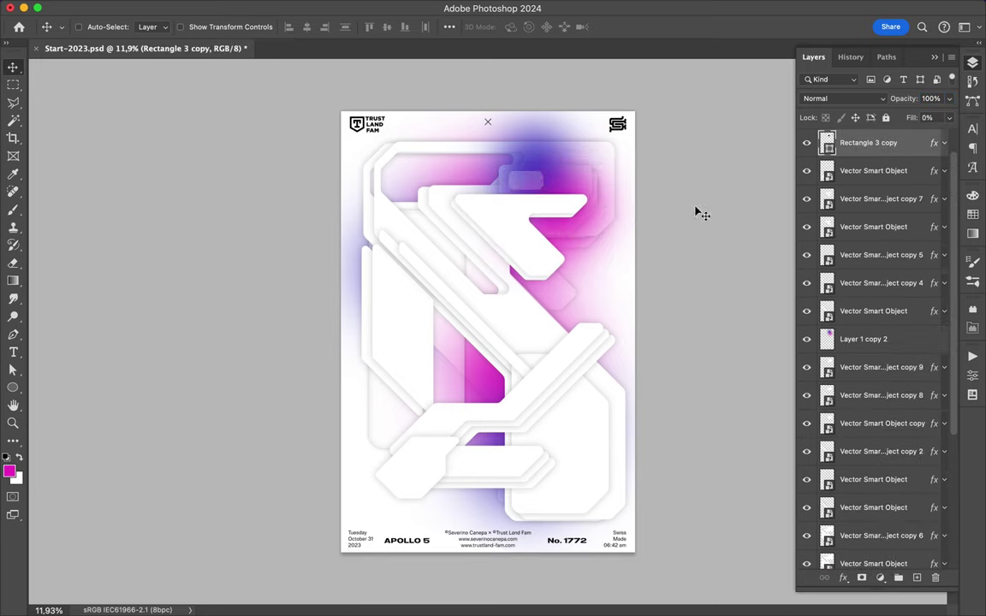
Step: Duplicate the magenta glow, nudge the top arrow shape, and add an offset bottom shape copy
left_click_drag(480, 369, 456, 366)
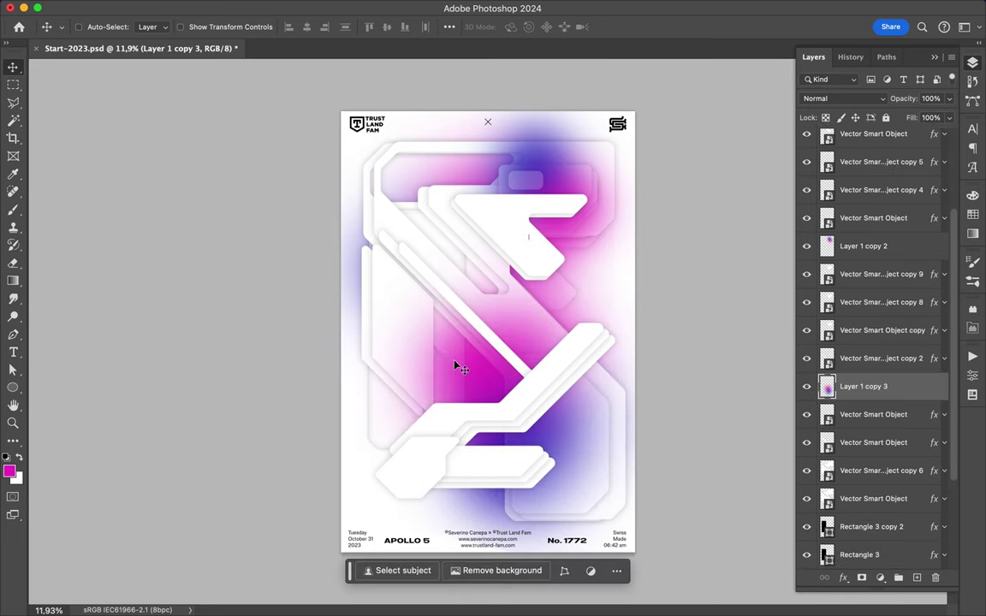
left_click_drag(528, 257, 533, 253)
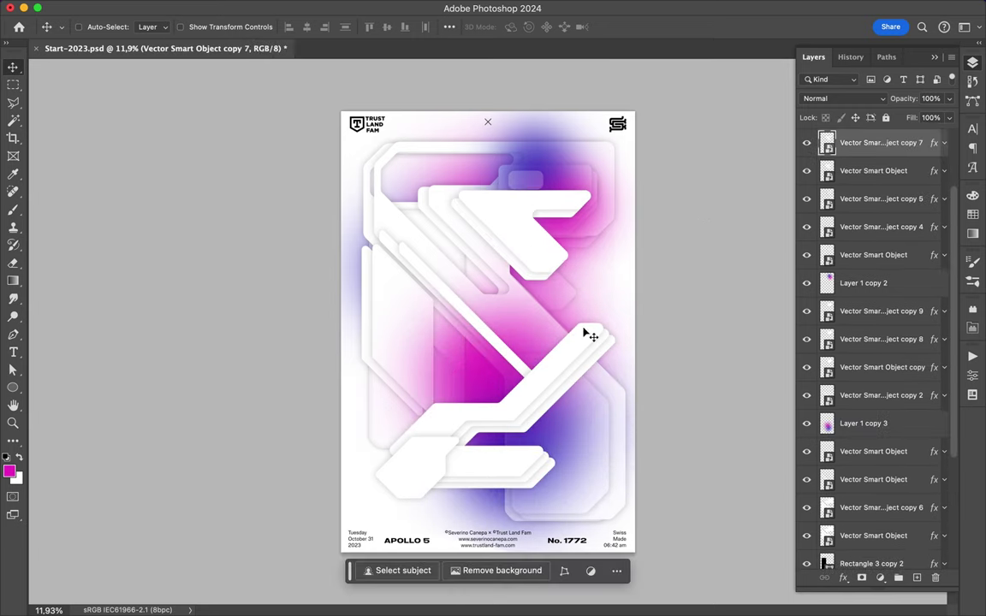
left_click_drag(872, 255, 877, 493)
left_click_drag(432, 460, 490, 489)
Step: Shrink the Layer 1 copy 3 glow and shift it up and right
left_click(475, 367)
key("super+t")
left_click_drag(338, 578, 543, 347)
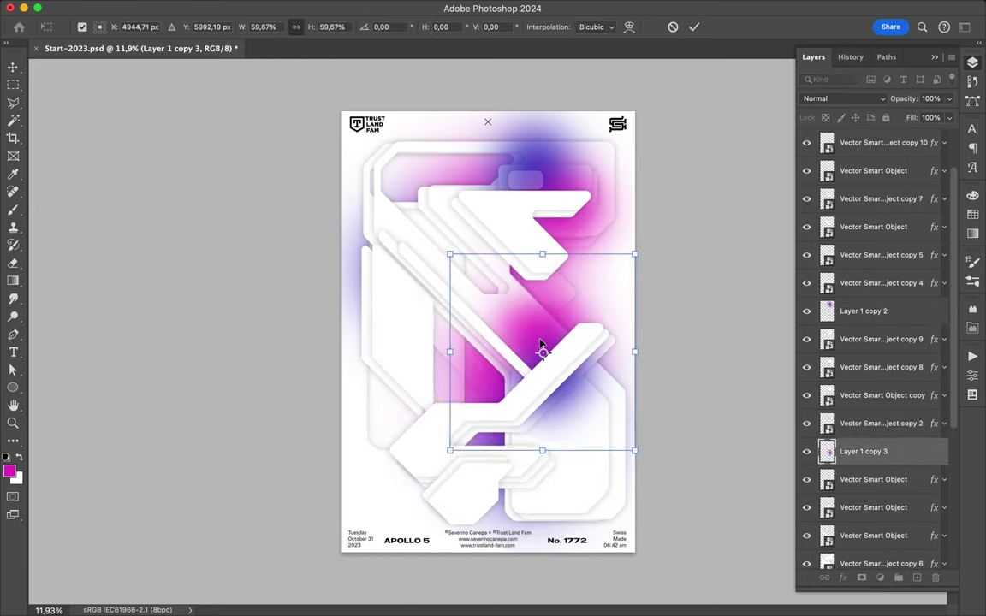
key("Return")
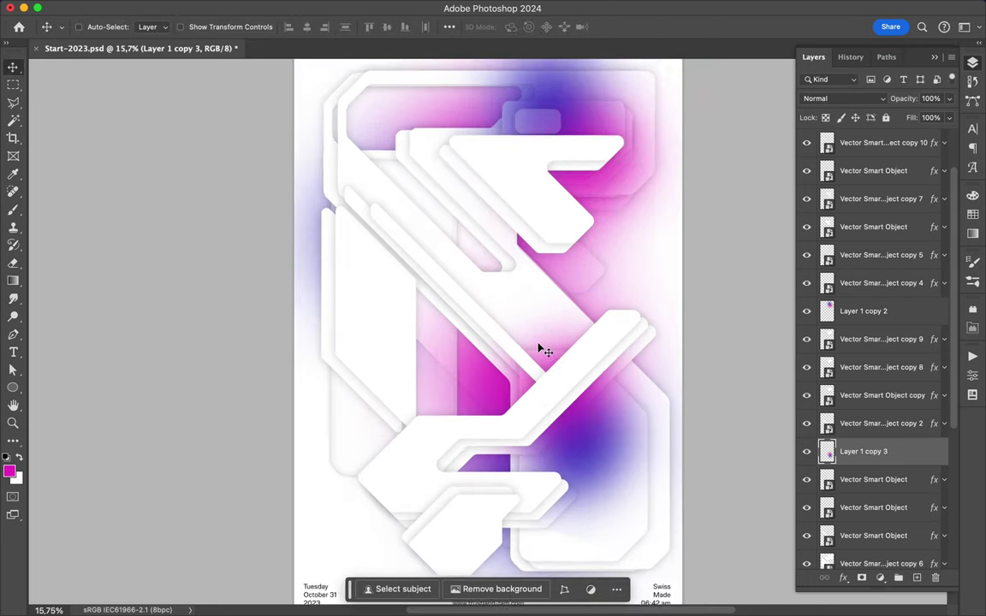
Step: Fill the Background with a solid colour and save the poster
left_click(131, 8)
left_click(168, 217)
left_click(505, 244)
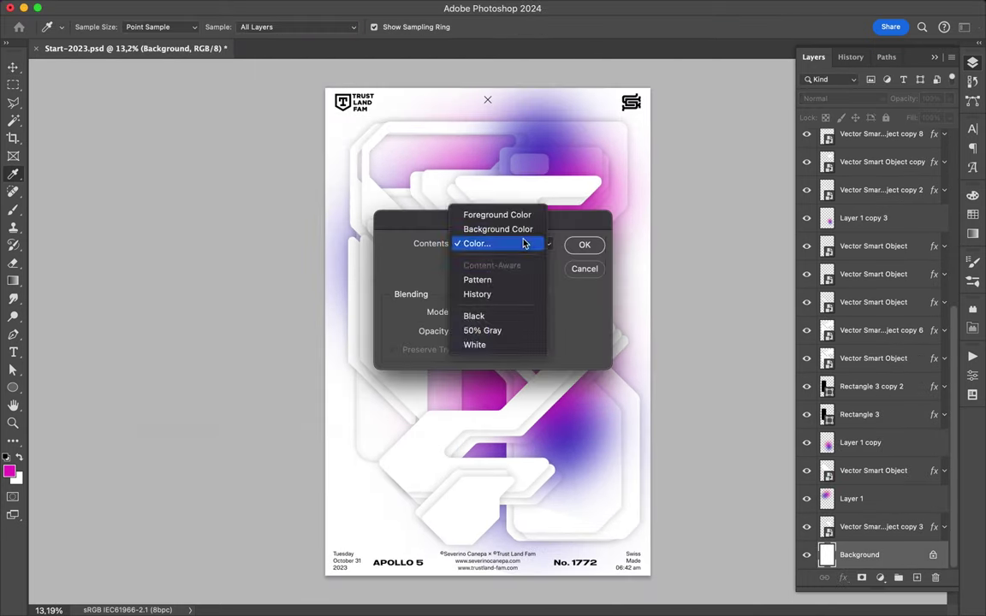
left_click(583, 244)
key("super+s")
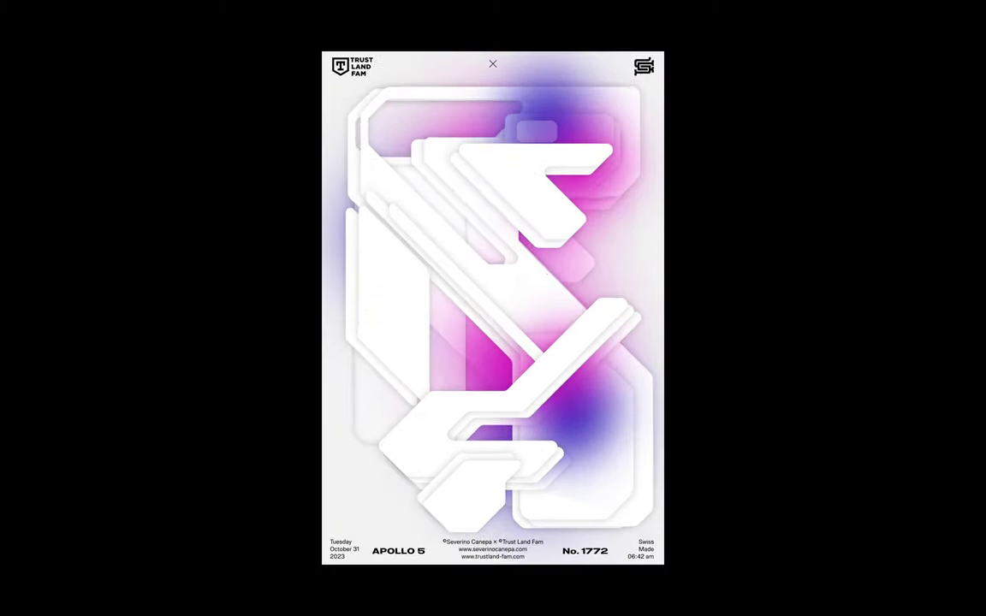